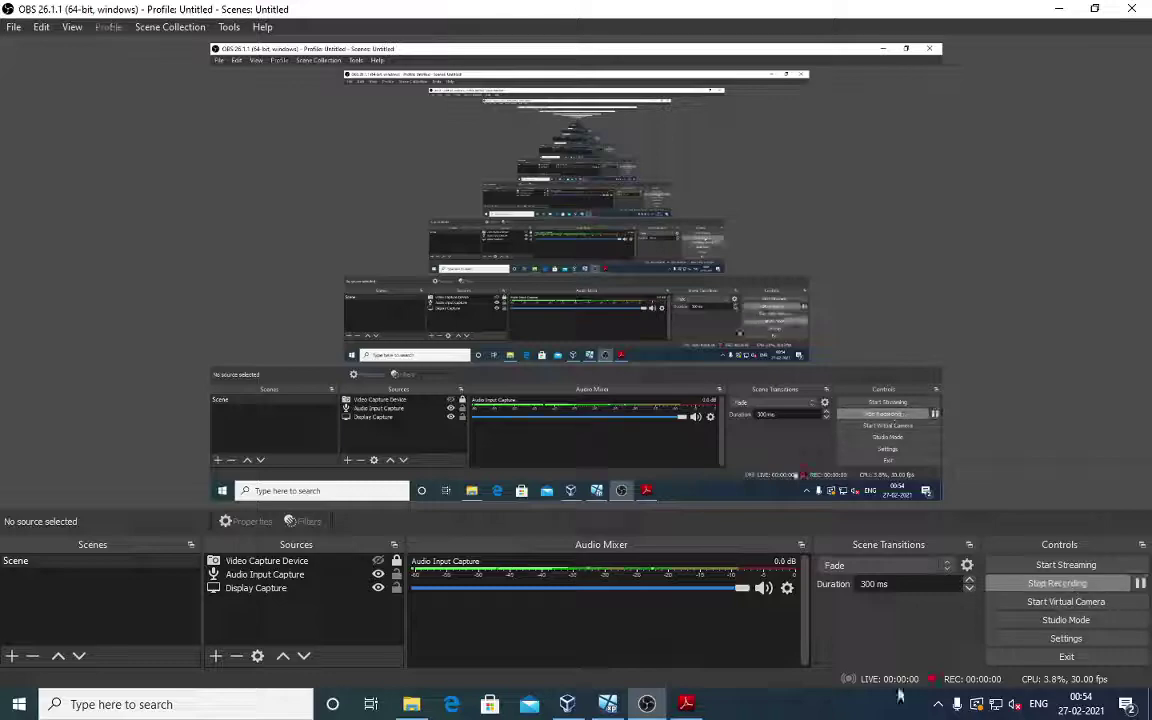
# Step: Start the OBS screen recording of the session
pyautogui.click(687, 706)
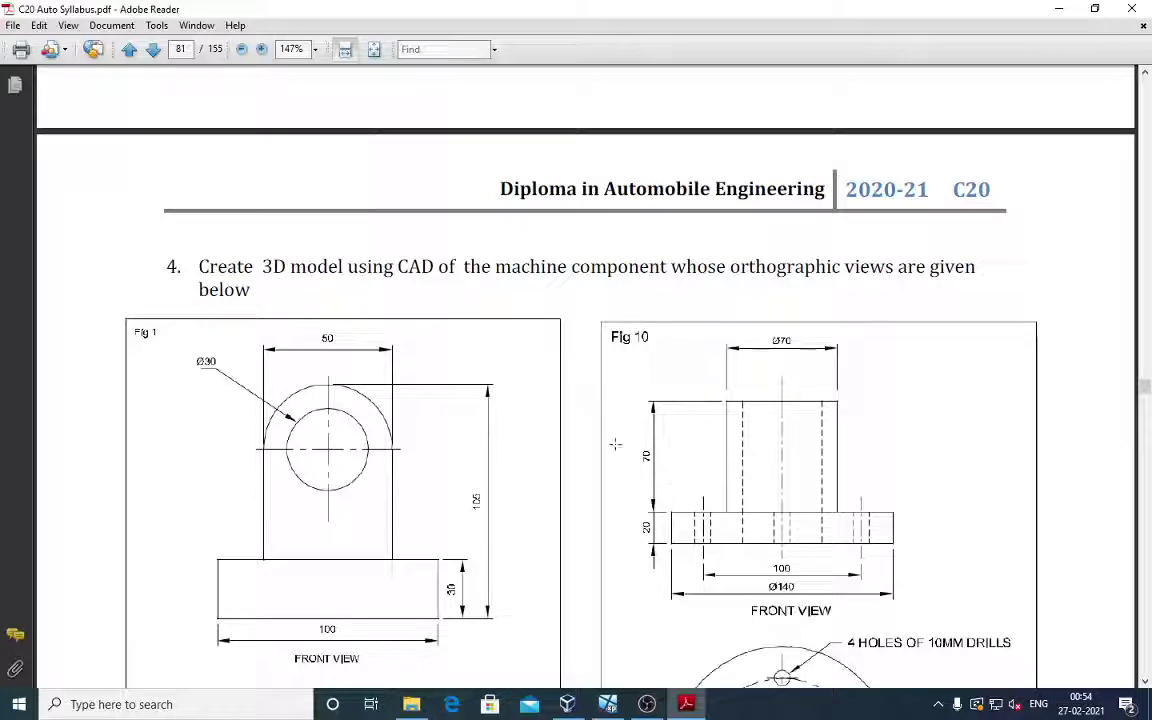
# Step: Scroll down page 81 to see Fig 10's front and top views of the flange
pyautogui.scroll(-3, 335, 440)
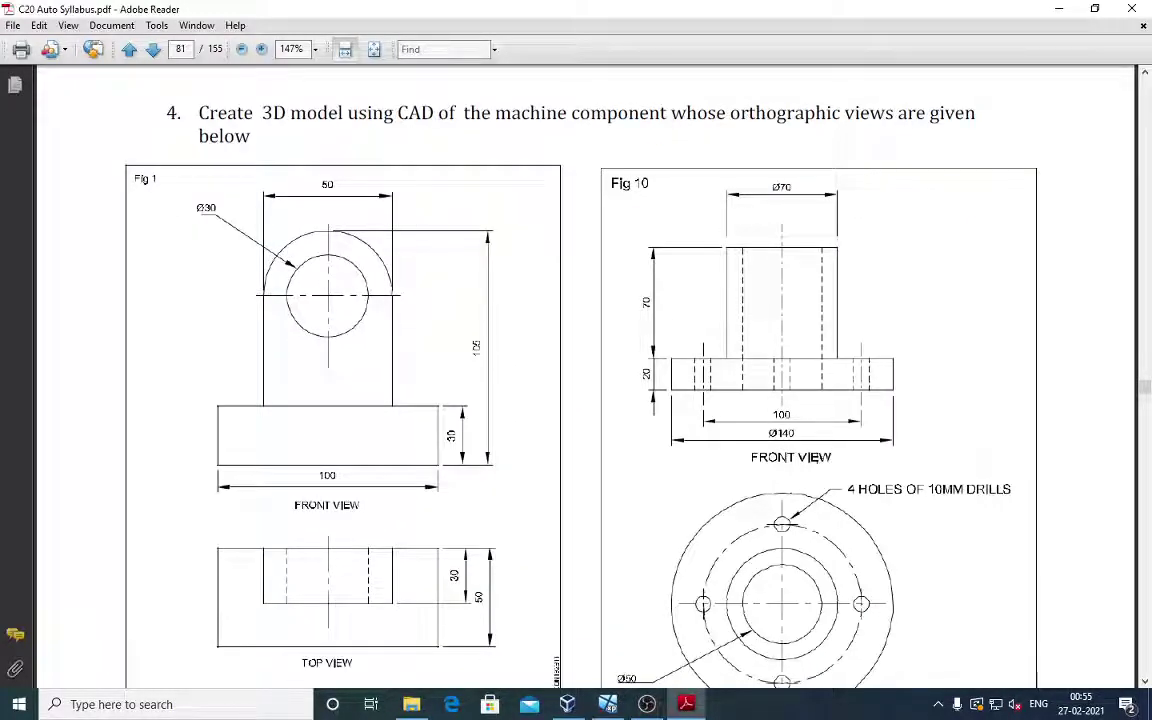
pyautogui.scroll(-2, 737, 370)
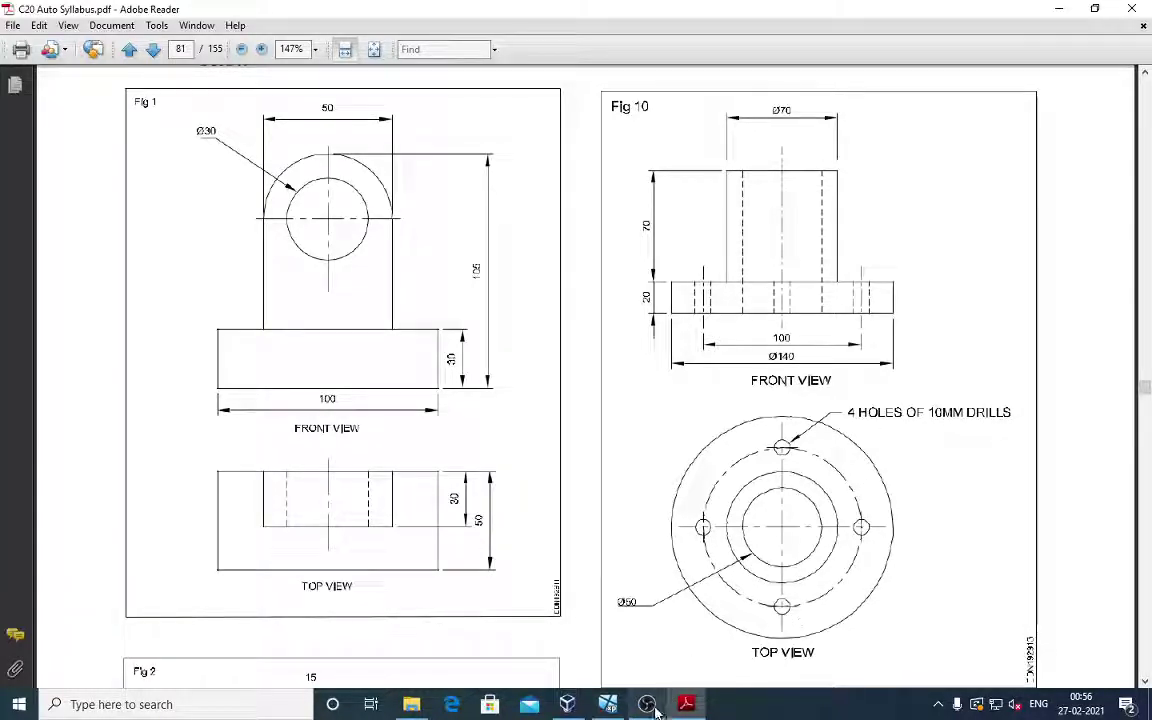
# Step: Orbit the flange until its hollow boss stands upright, and close the Solids Editing toolbar
pyautogui.click(610, 705)
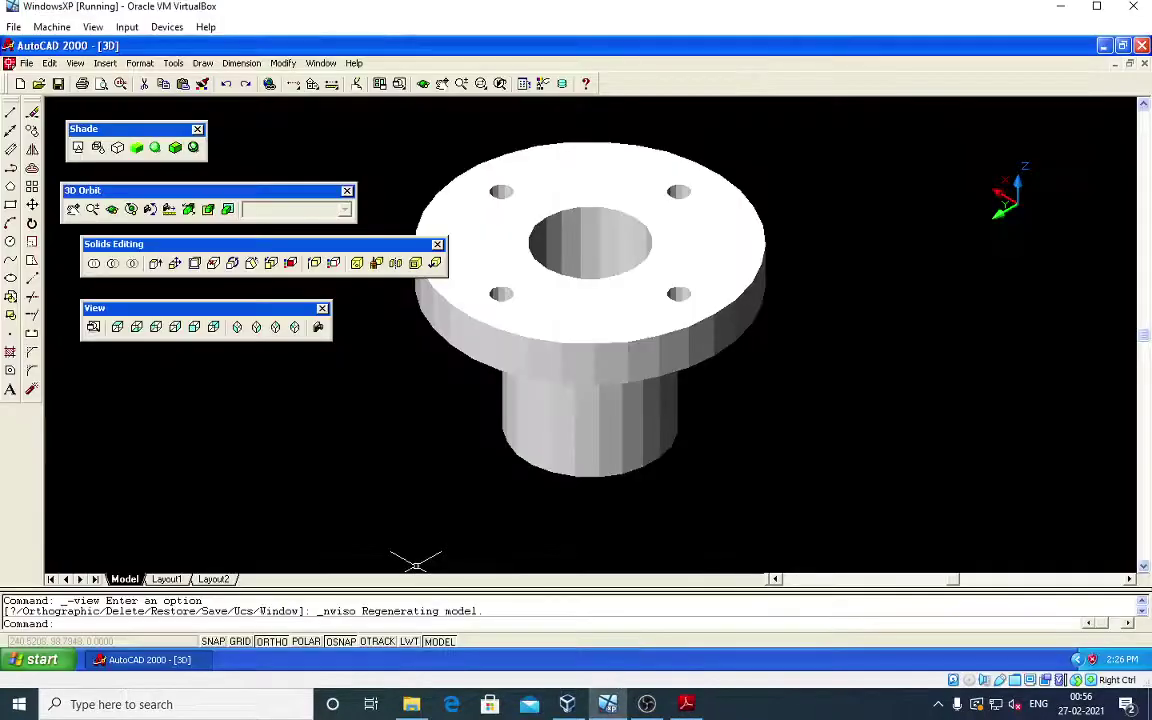
pyautogui.scroll(-1, 593, 253)
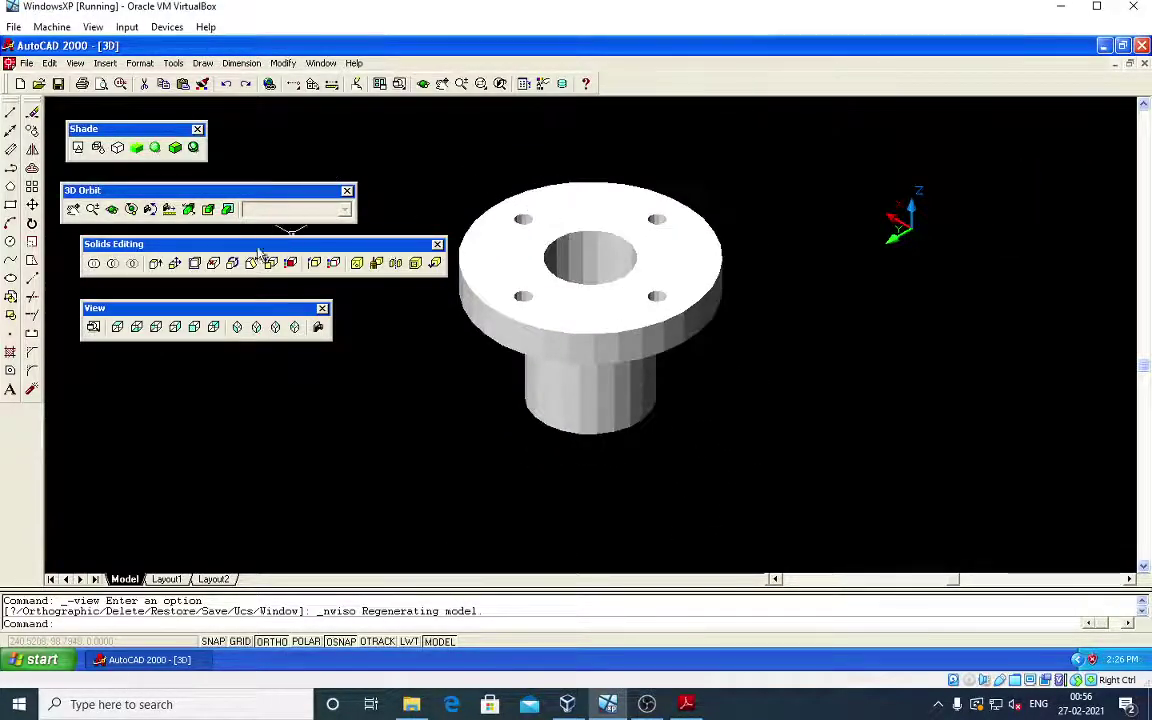
pyautogui.moveTo(234, 242); pyautogui.dragTo(208, 235)
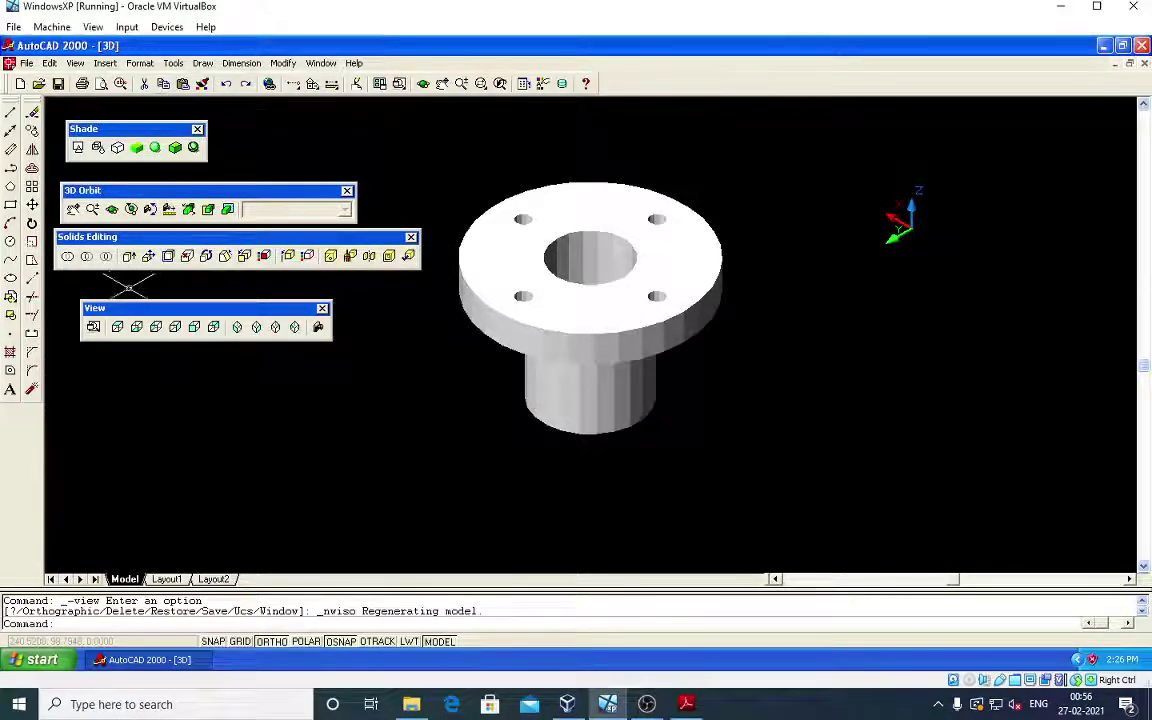
pyautogui.click(111, 209)
pyautogui.moveTo(555, 207)
pyautogui.mouseDown()
pyautogui.moveTo(465, 362)
pyautogui.moveTo(617, 386)
pyautogui.moveTo(442, 296)
pyautogui.mouseUp()
pyautogui.moveTo(490, 342)
pyautogui.mouseDown()
pyautogui.moveTo(509, 458)
pyautogui.moveTo(643, 404)
pyautogui.moveTo(640, 476)
pyautogui.moveTo(567, 389)
pyautogui.moveTo(663, 352)
pyautogui.moveTo(545, 229)
pyautogui.moveTo(599, 205)
pyautogui.mouseUp()
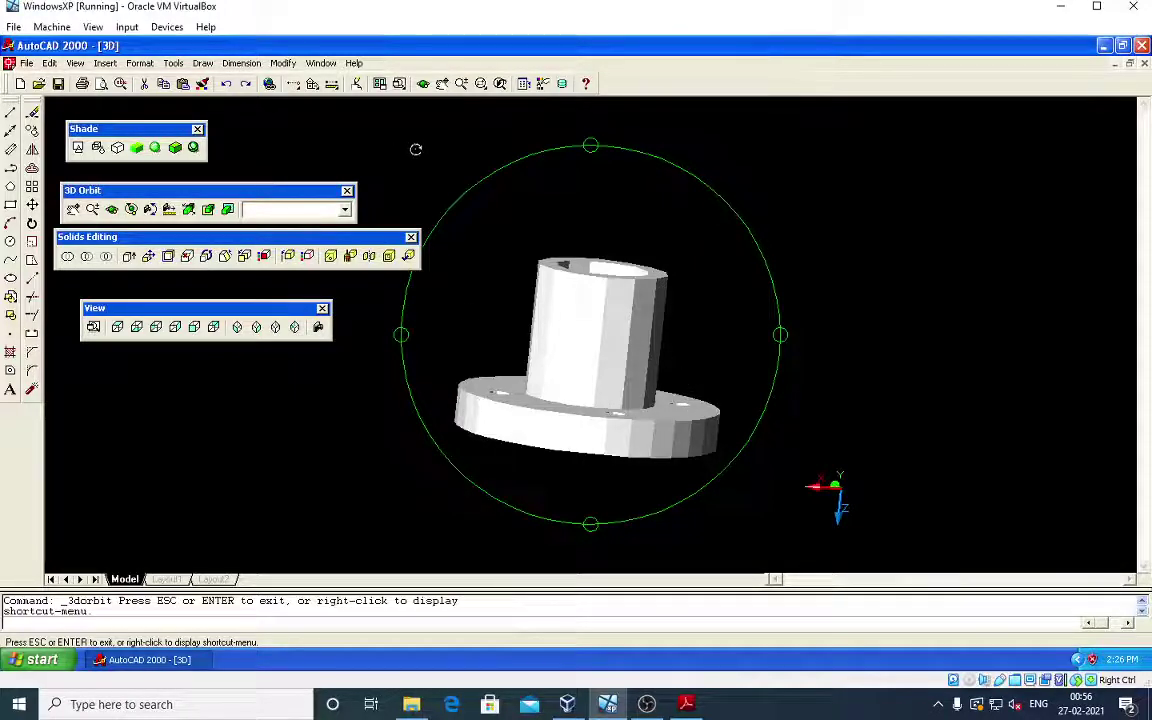
pyautogui.press('Escape')
pyautogui.press('Escape')
pyautogui.press('Escape')
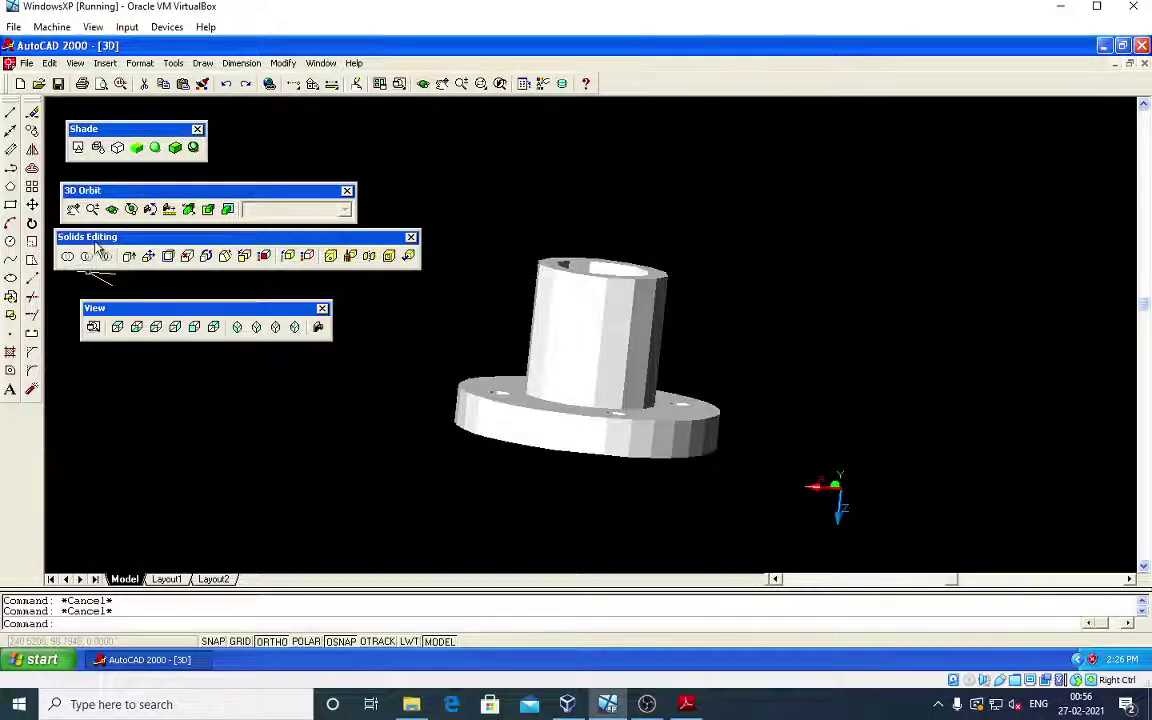
pyautogui.click(411, 237)
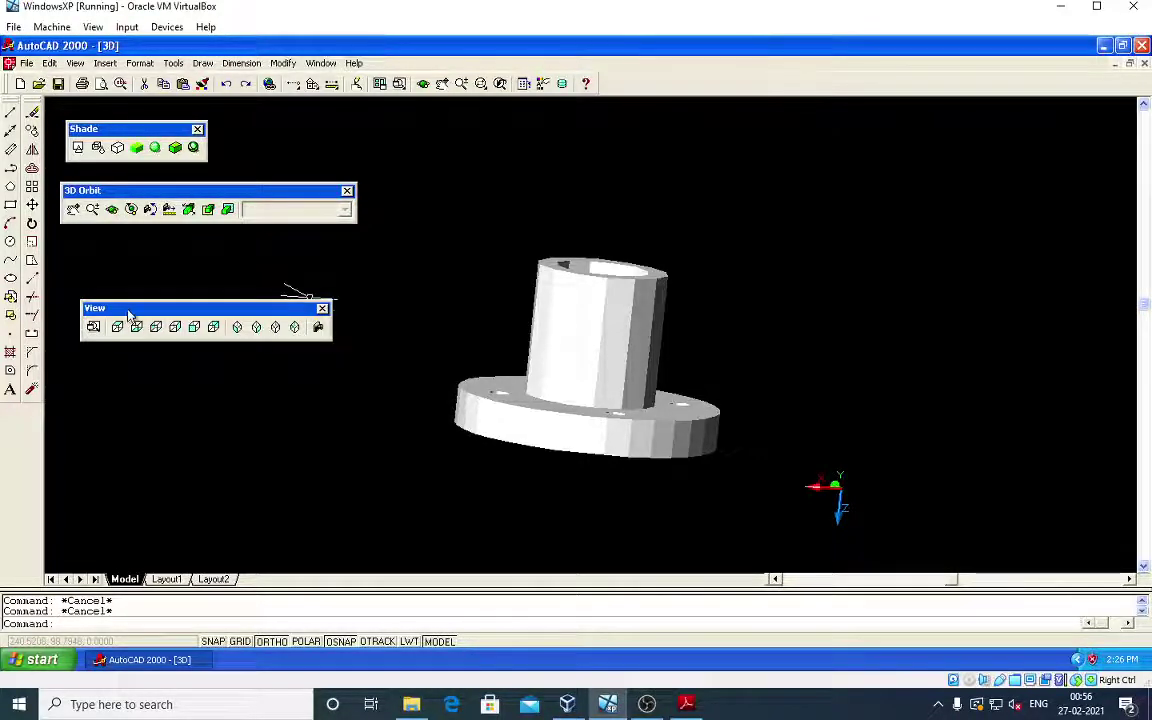
pyautogui.moveTo(124, 310); pyautogui.dragTo(108, 257)
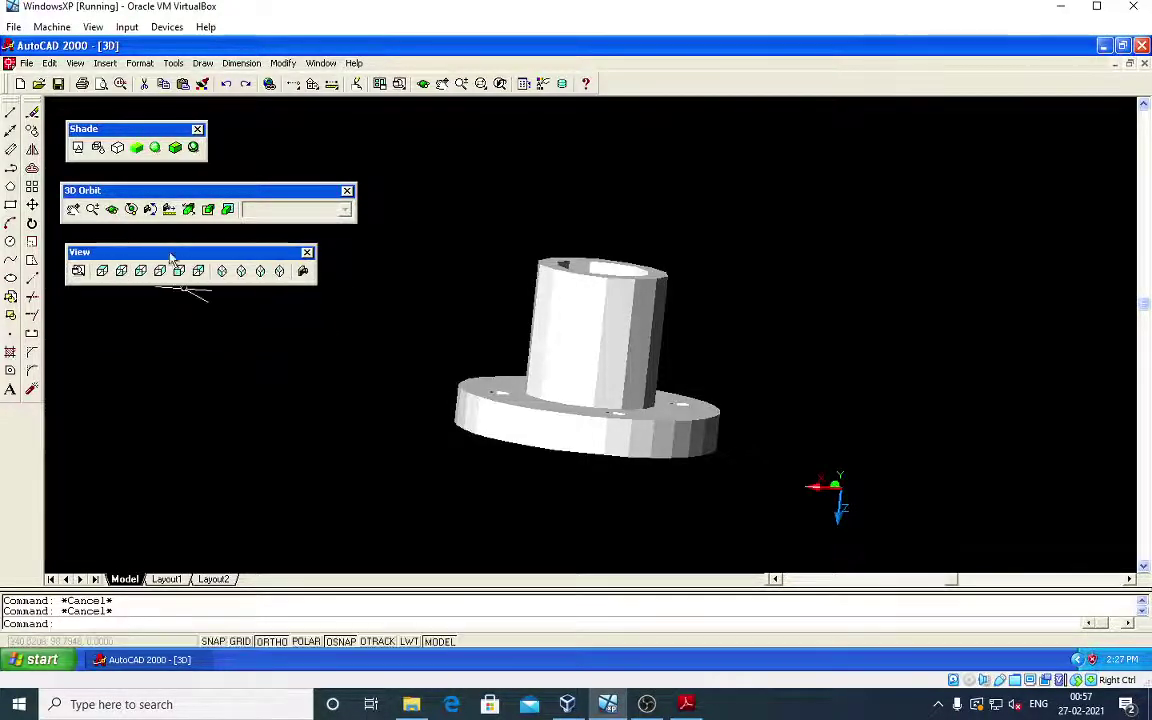
# Step: Toggle the 3D Orbit toolbar off and on, then switch the flange to Top view
pyautogui.rightClick(734, 84)
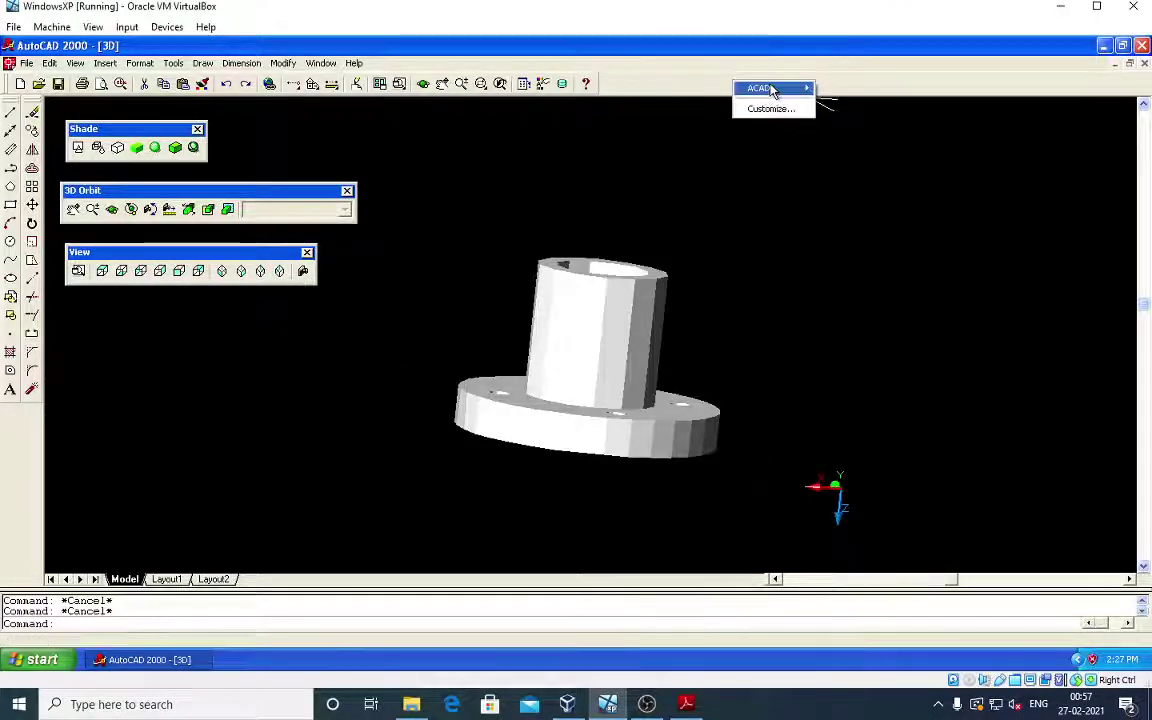
pyautogui.moveTo(770, 88)
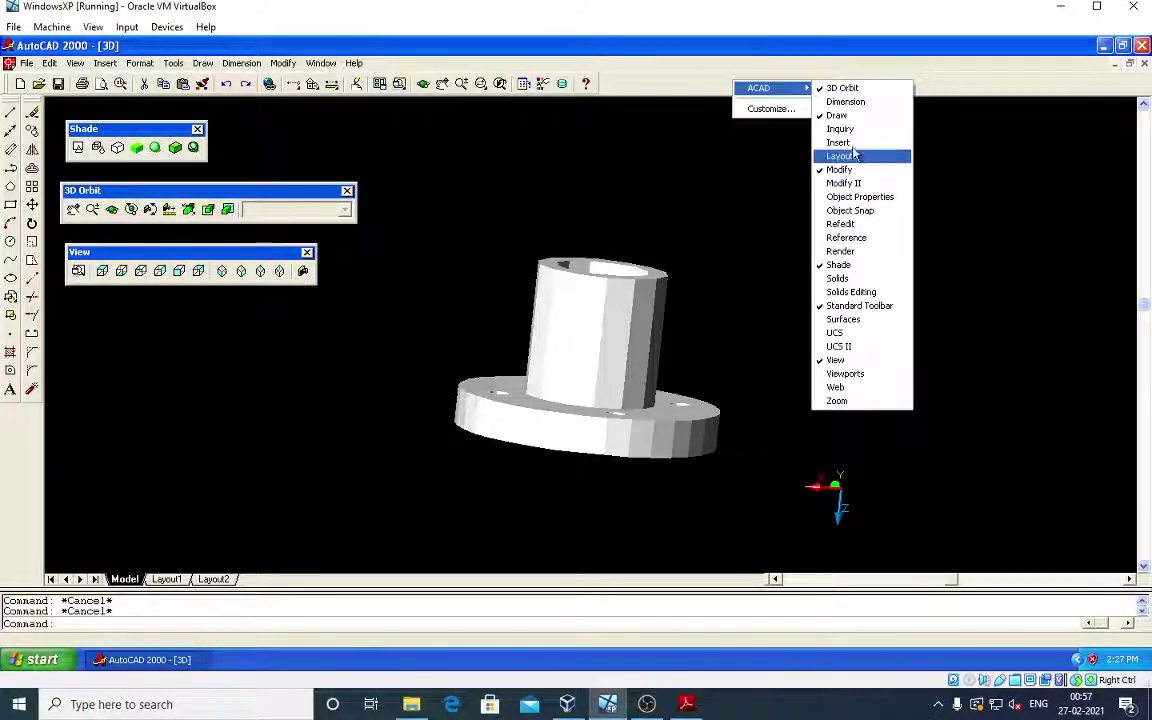
pyautogui.click(838, 89)
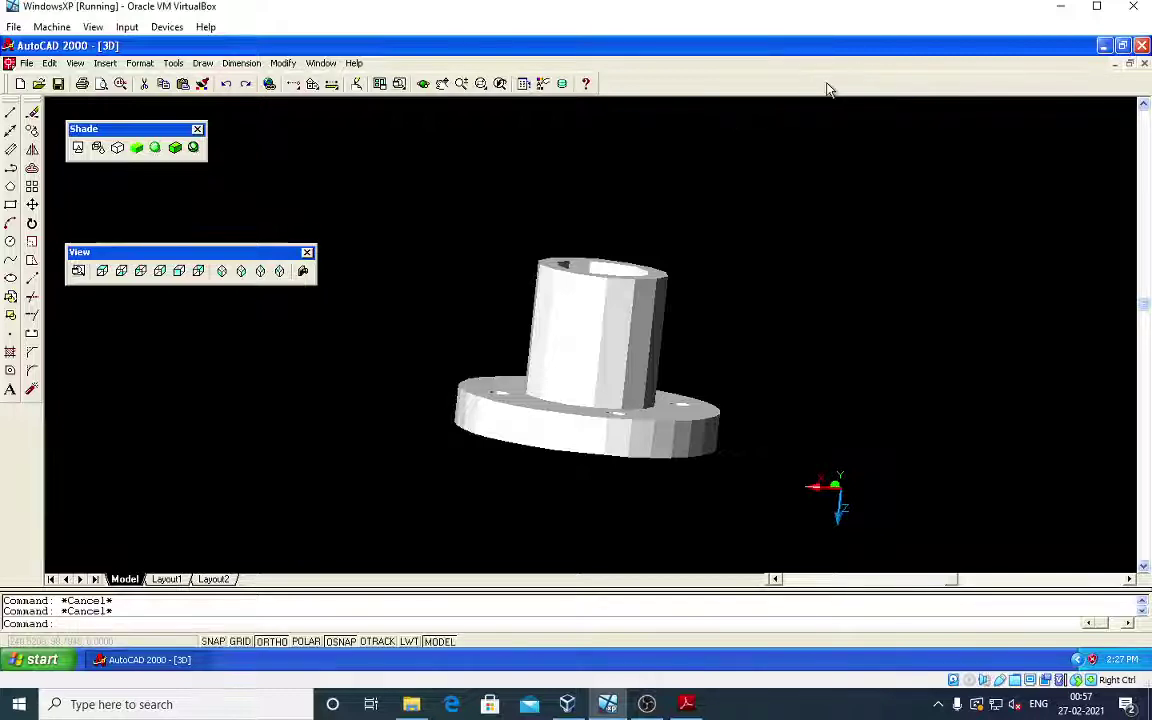
pyautogui.rightClick(818, 86)
pyautogui.moveTo(845, 90)
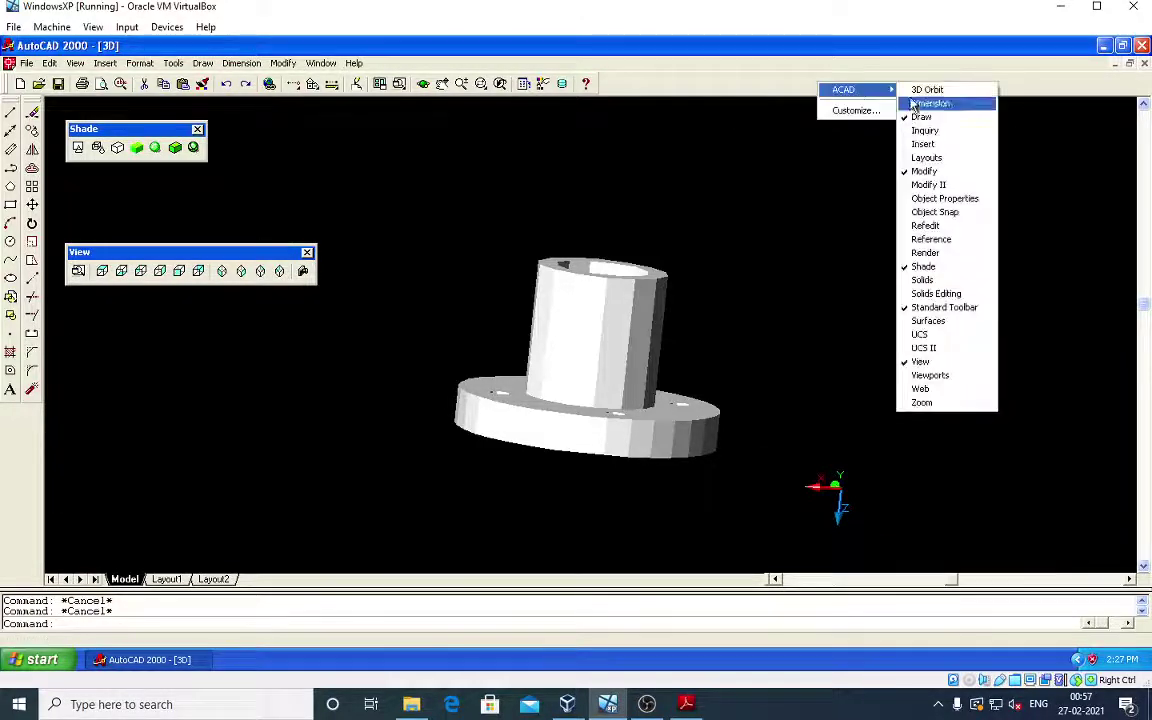
pyautogui.click(920, 90)
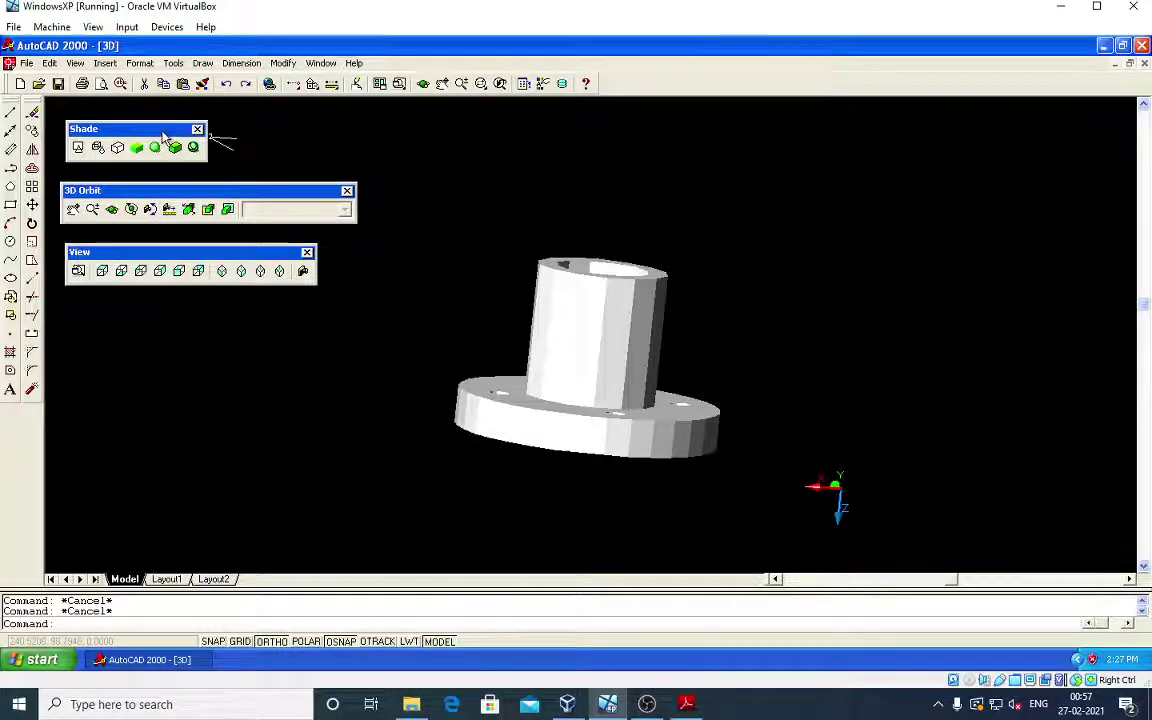
pyautogui.rightClick(777, 80)
pyautogui.moveTo(810, 84)
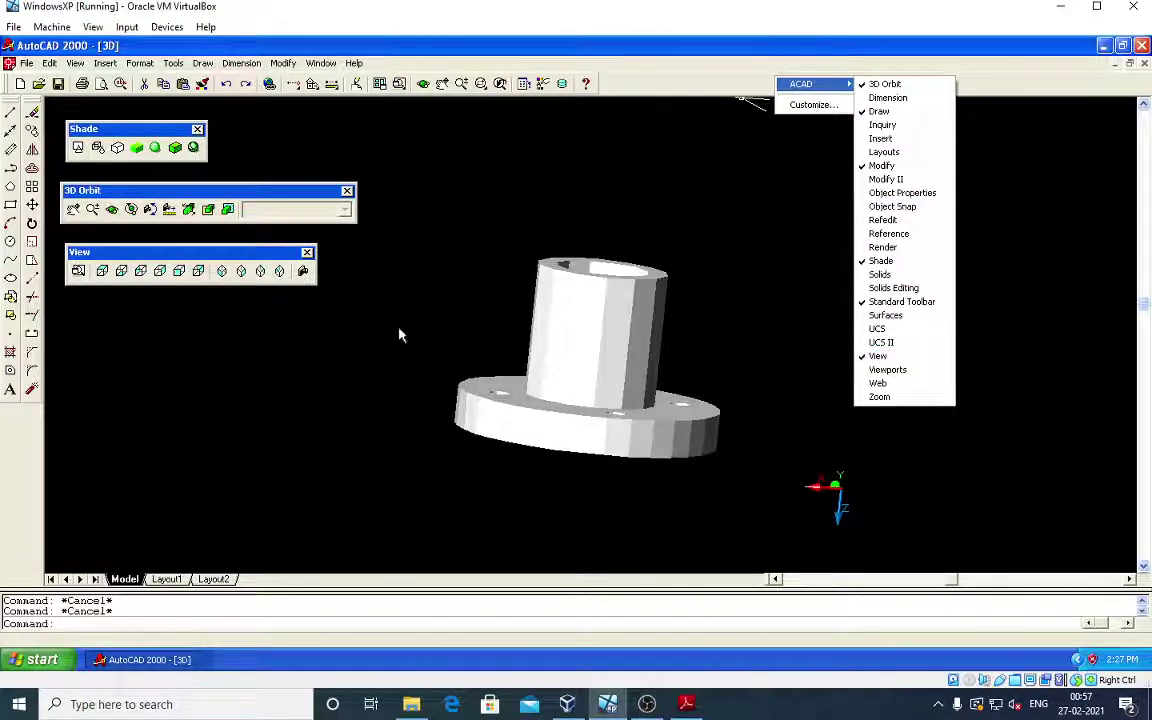
pyautogui.click(993, 473)
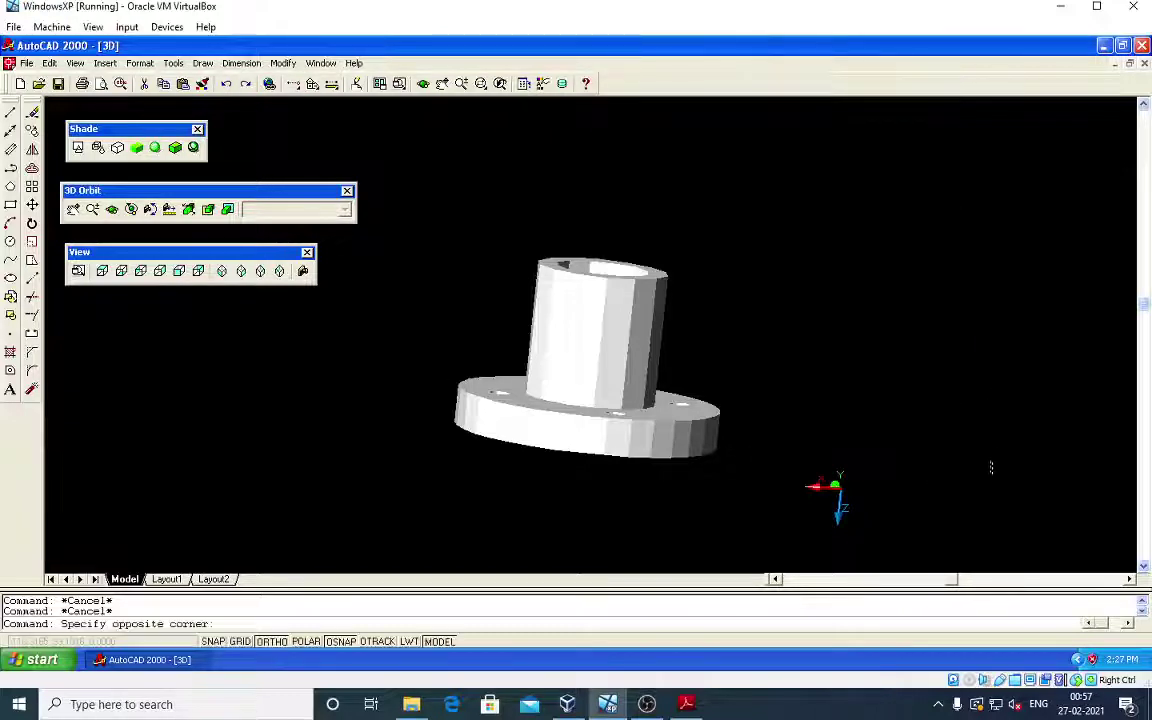
pyautogui.press('Escape')
pyautogui.scroll(-1, 725, 400)
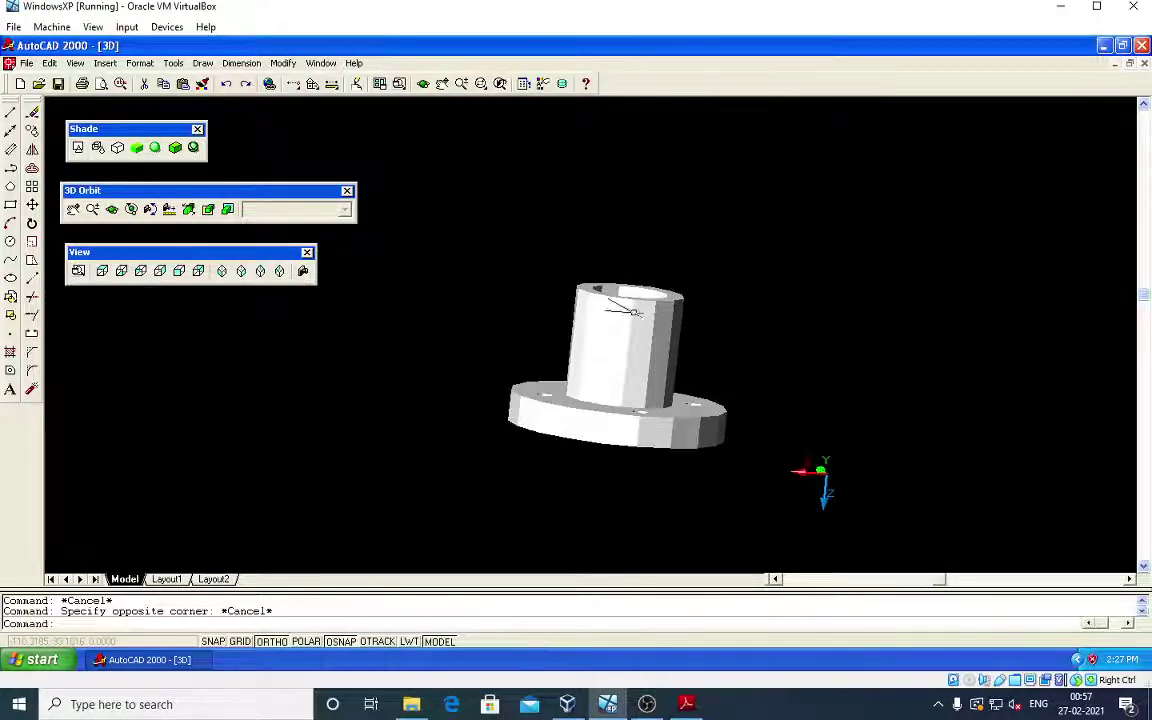
pyautogui.click(102, 271)
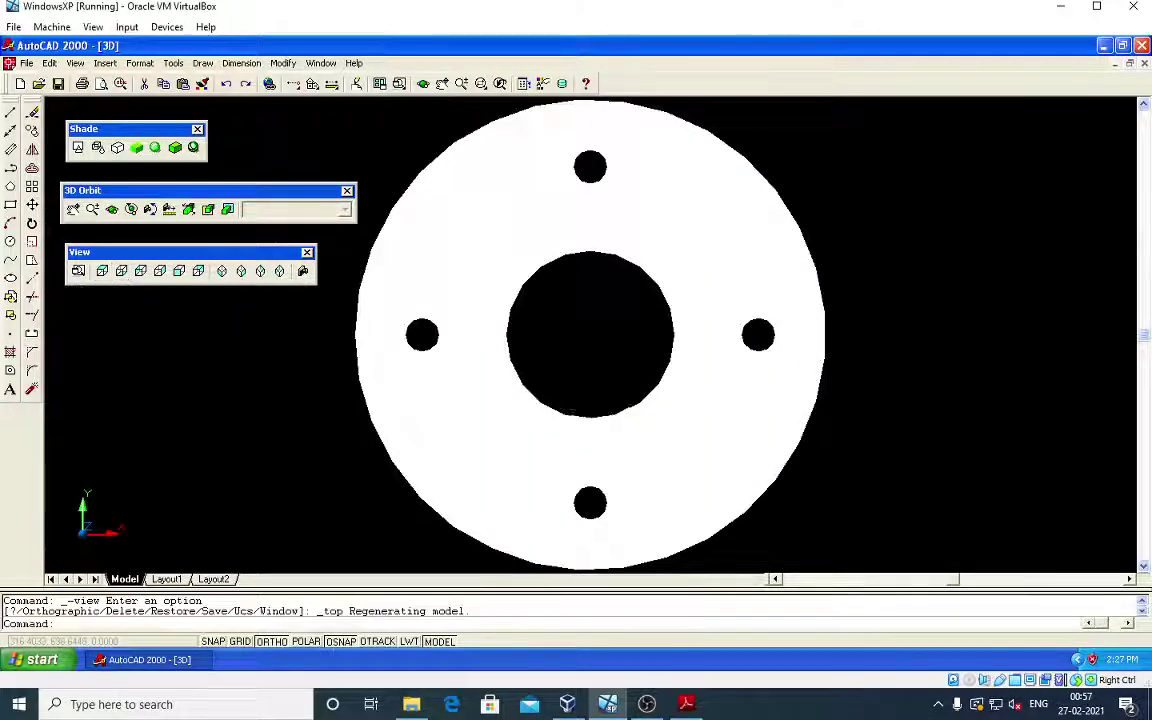
# Step: Zoom out and pan so the flange's top view sits left, then switch to the PDF
pyautogui.scroll(-2, 748, 453)
pyautogui.scroll(-1, 792, 458)
pyautogui.moveTo(720, 482); pyautogui.dragTo(462, 488, button='middle')
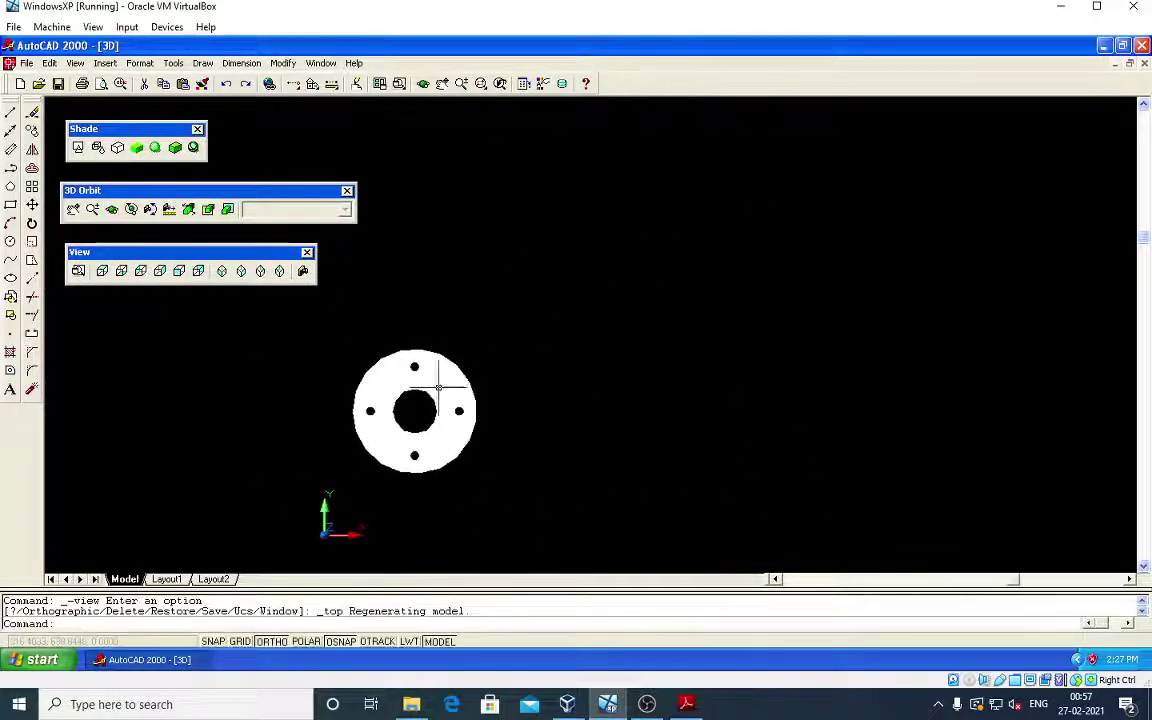
pyautogui.press('Escape')
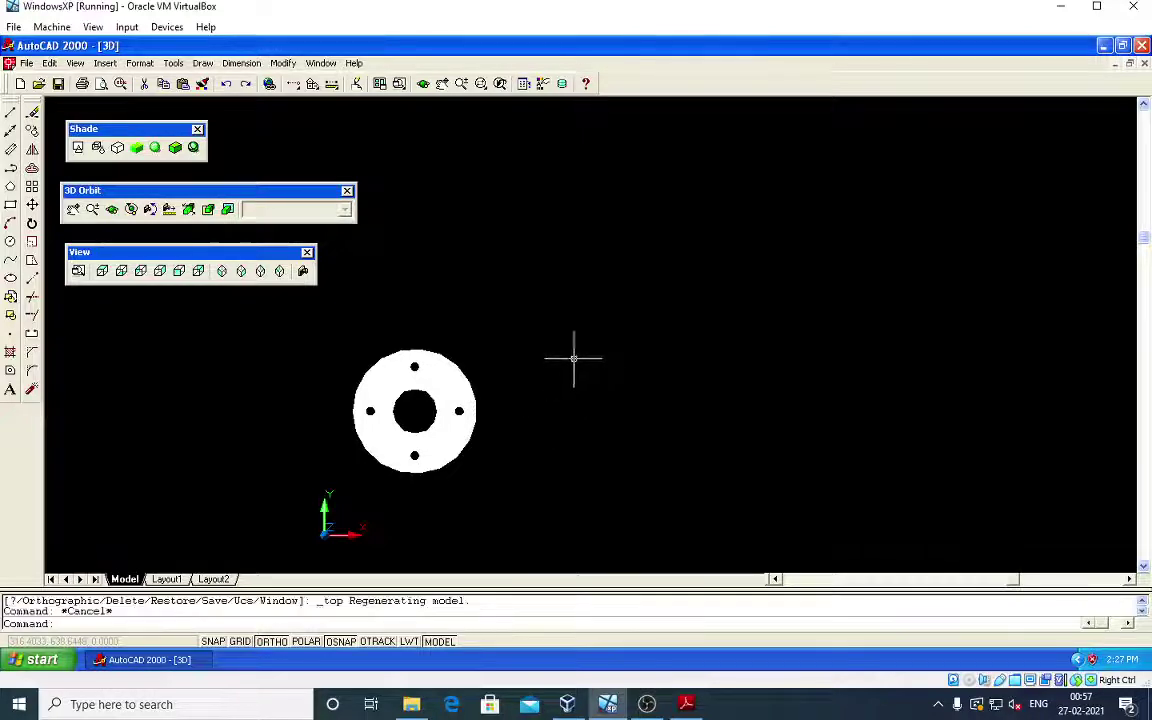
pyautogui.press('Escape')
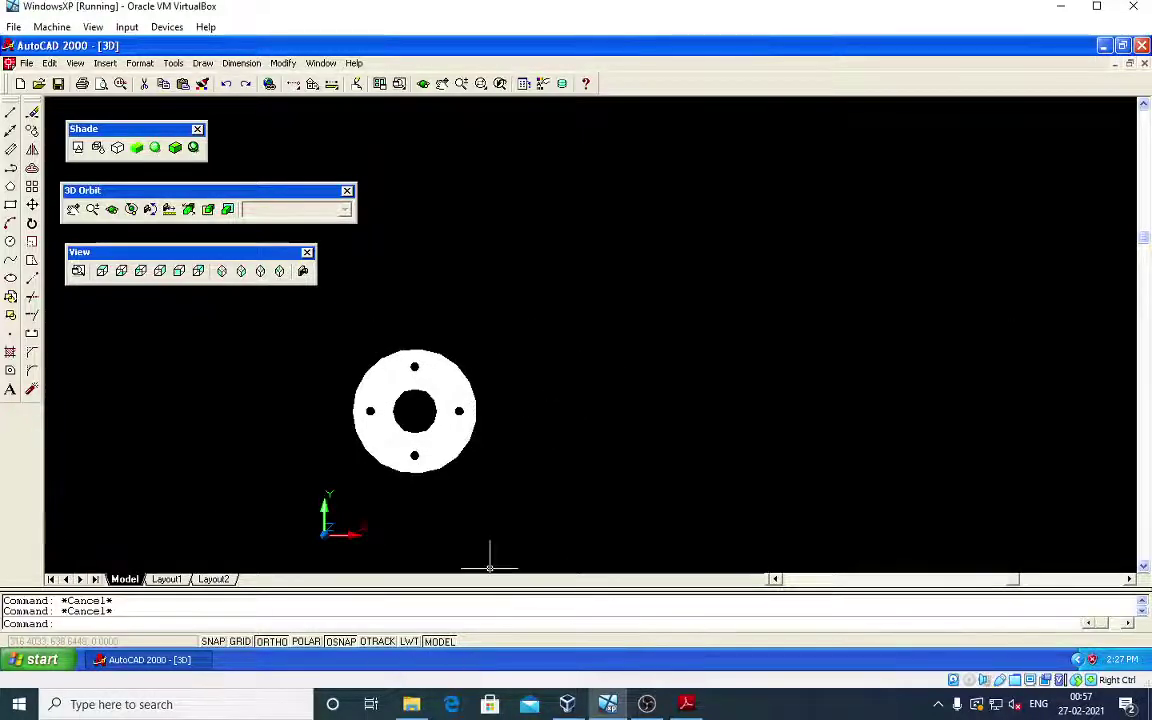
pyautogui.hotkey('alt', 'Tab')
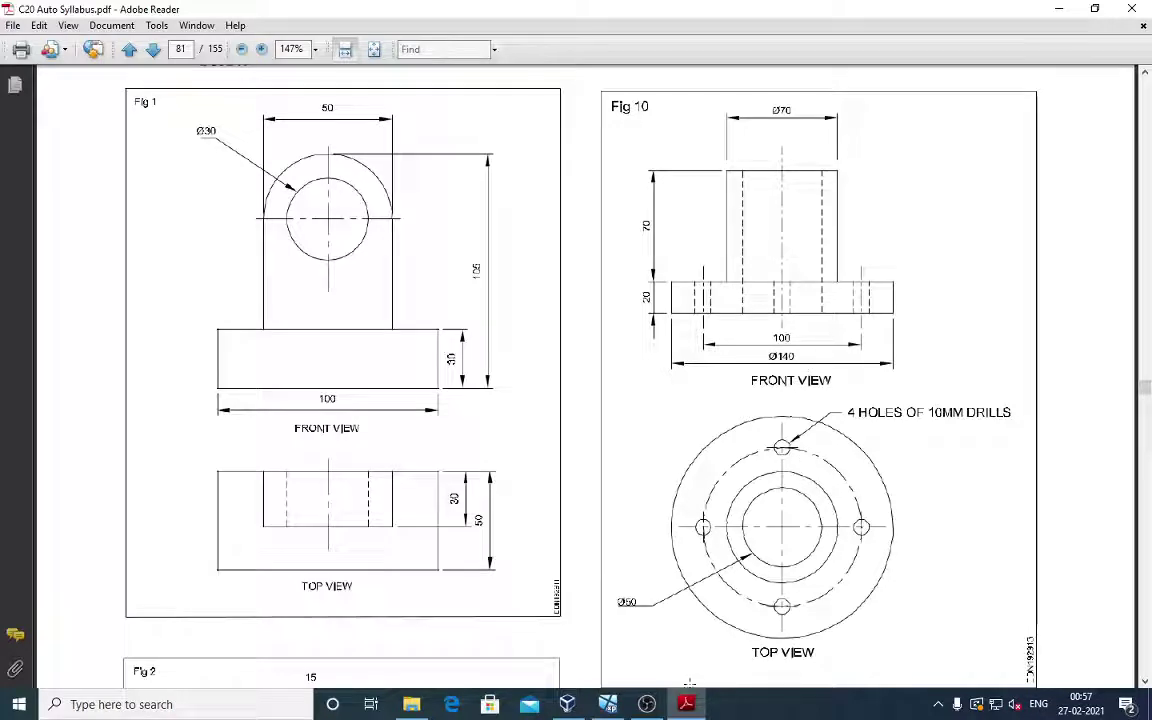
# Step: Draw a radius-70 circle right of the flange, then check the Fig 10 drawing
pyautogui.click(647, 704)
pyautogui.click(609, 704)
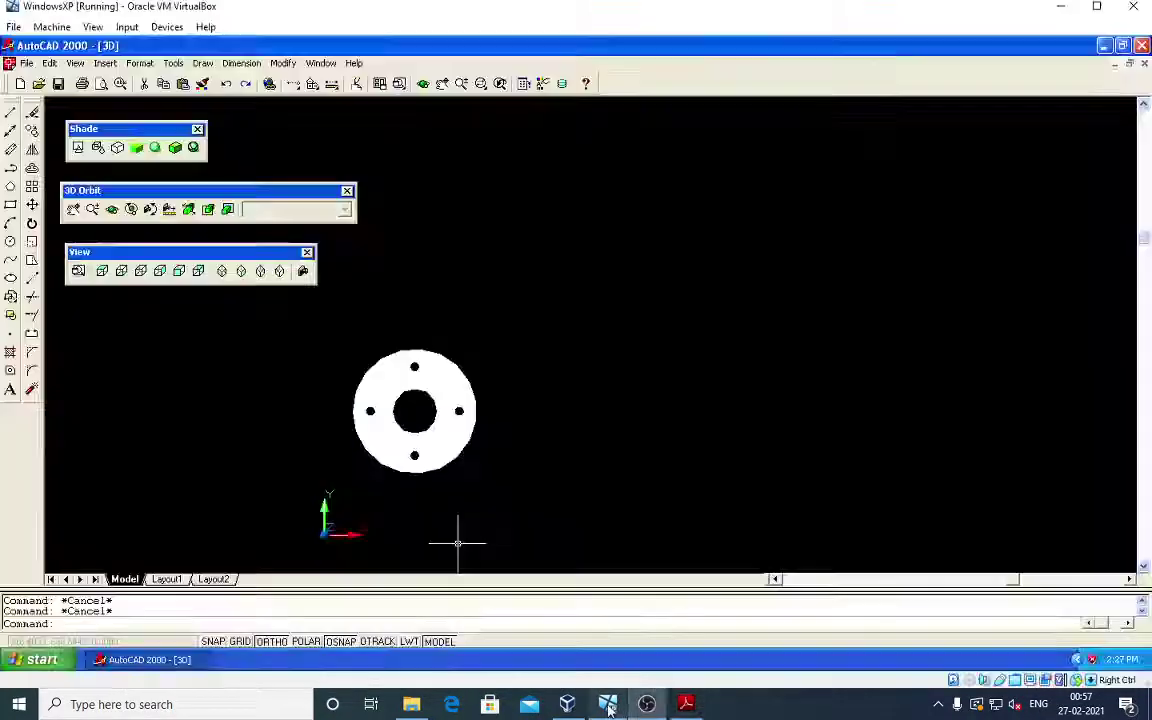
pyautogui.write('c')
pyautogui.press('Return')
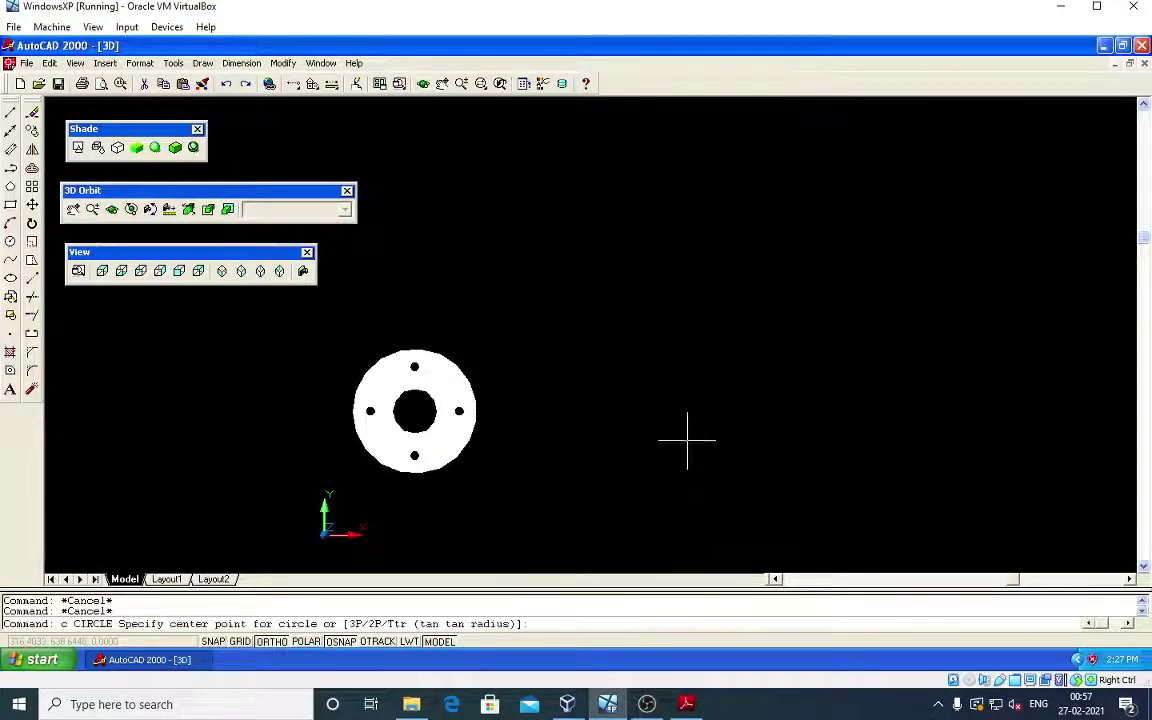
pyautogui.click(758, 414)
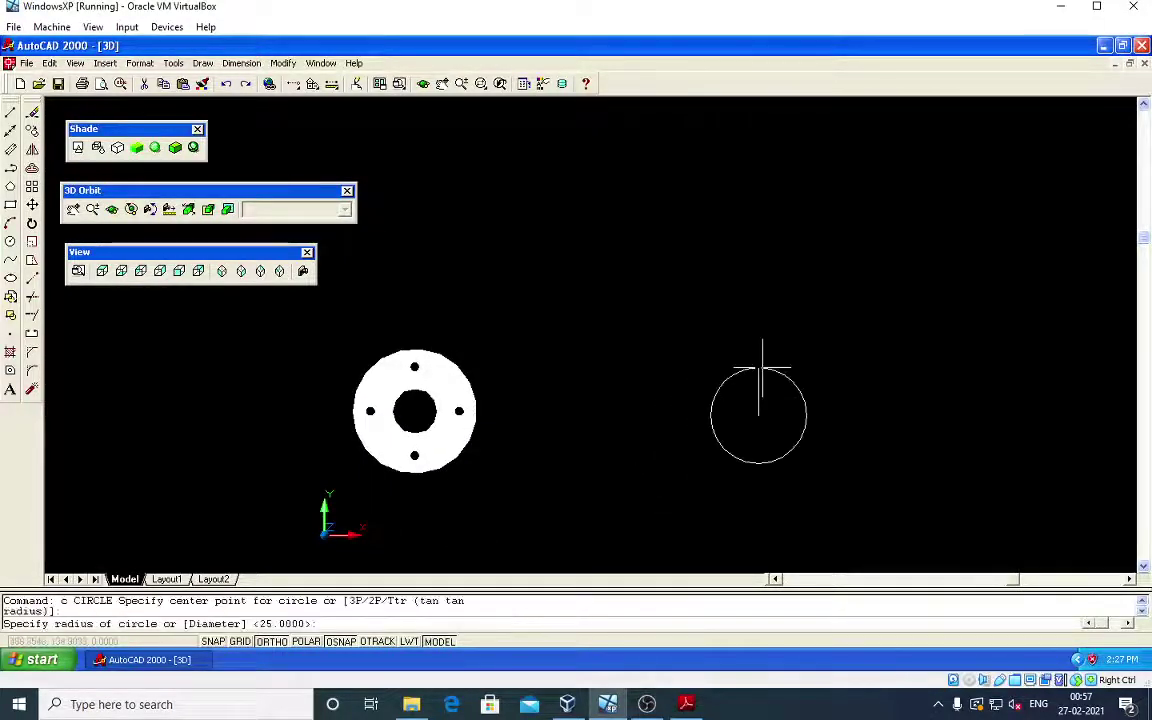
pyautogui.write('70')
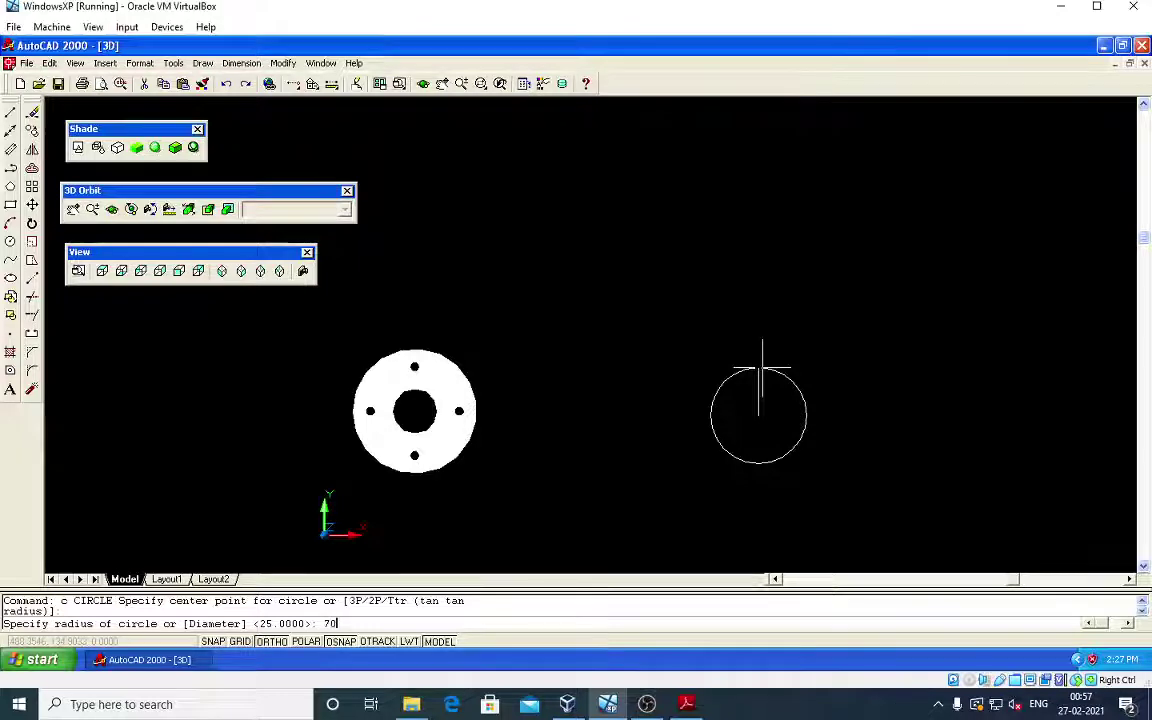
pyautogui.press('Return')
pyautogui.scroll(1, 818, 419)
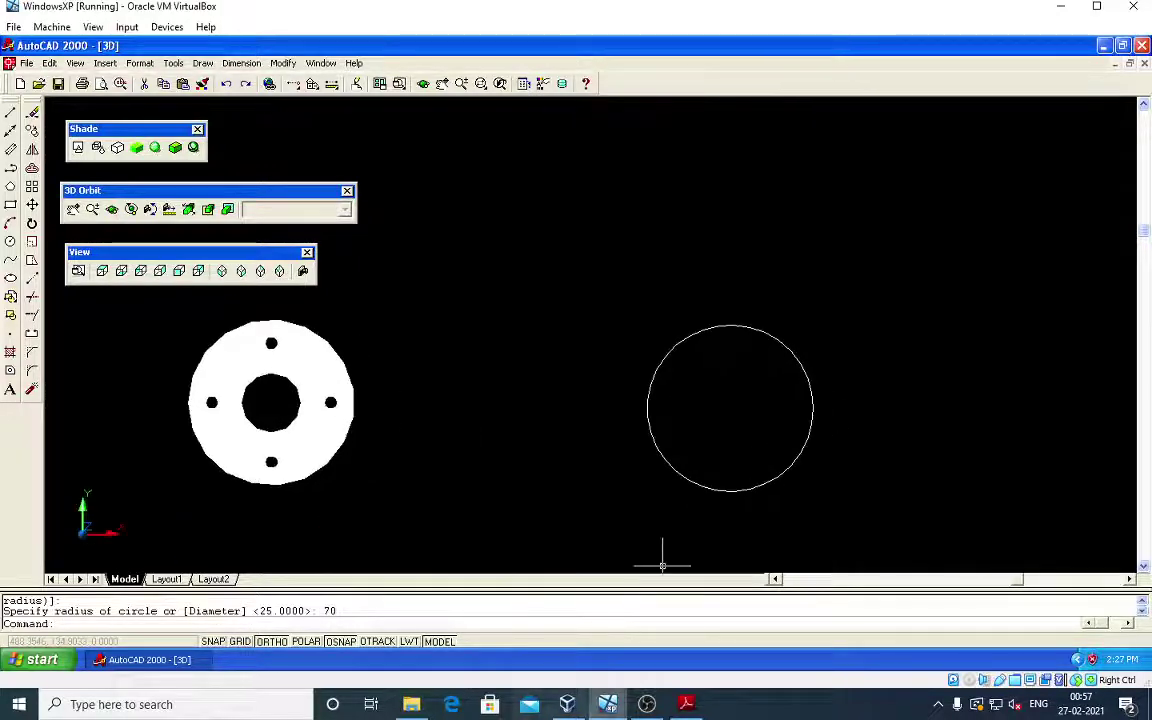
pyautogui.click(686, 704)
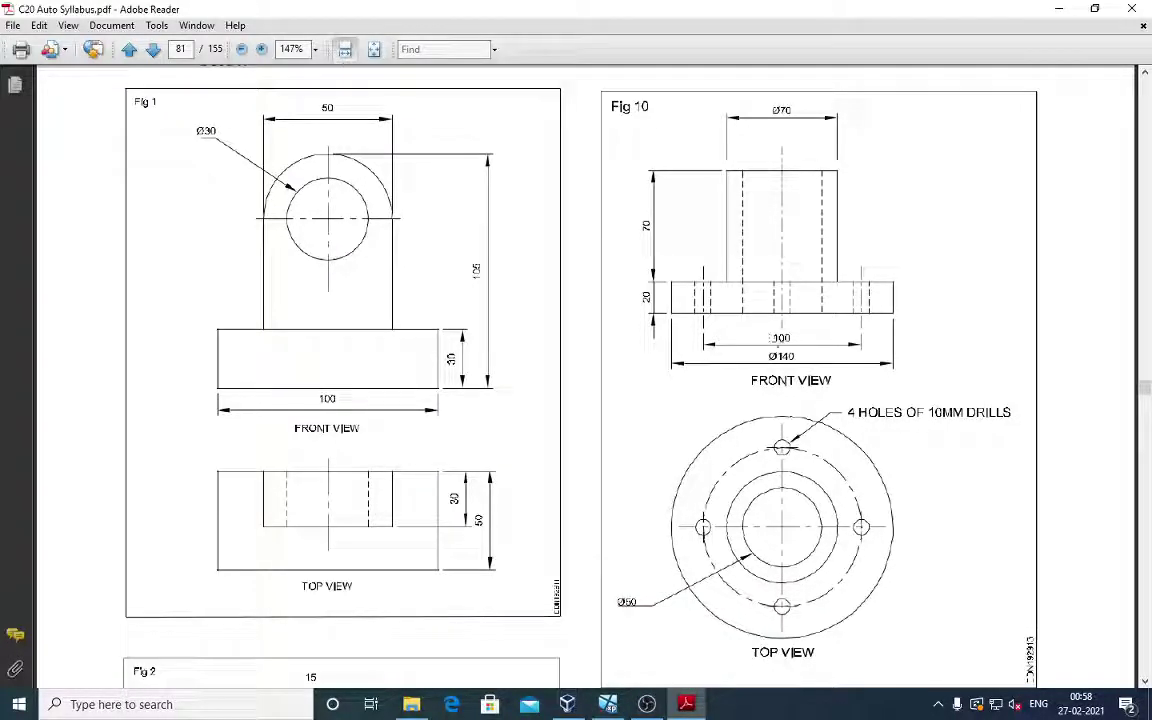
# Step: Draw a radius-50 circle concentric with the radius-70 circle
pyautogui.hotkey('alt', 'Tab')
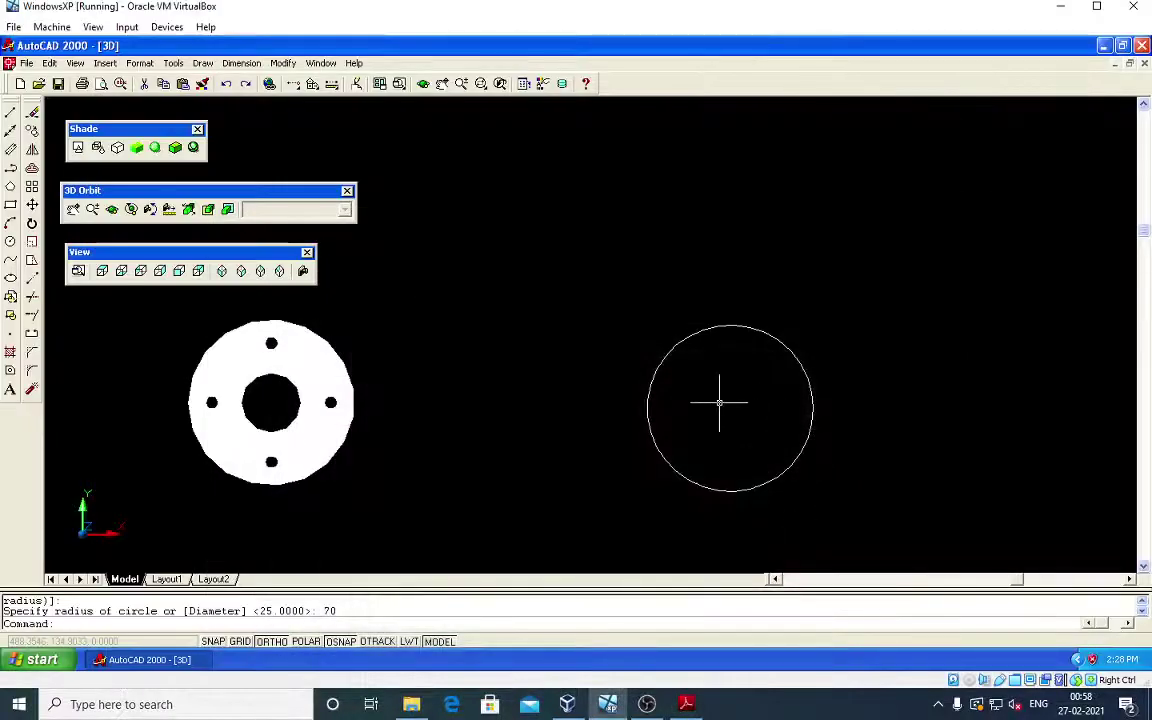
pyautogui.write('c')
pyautogui.press('Return')
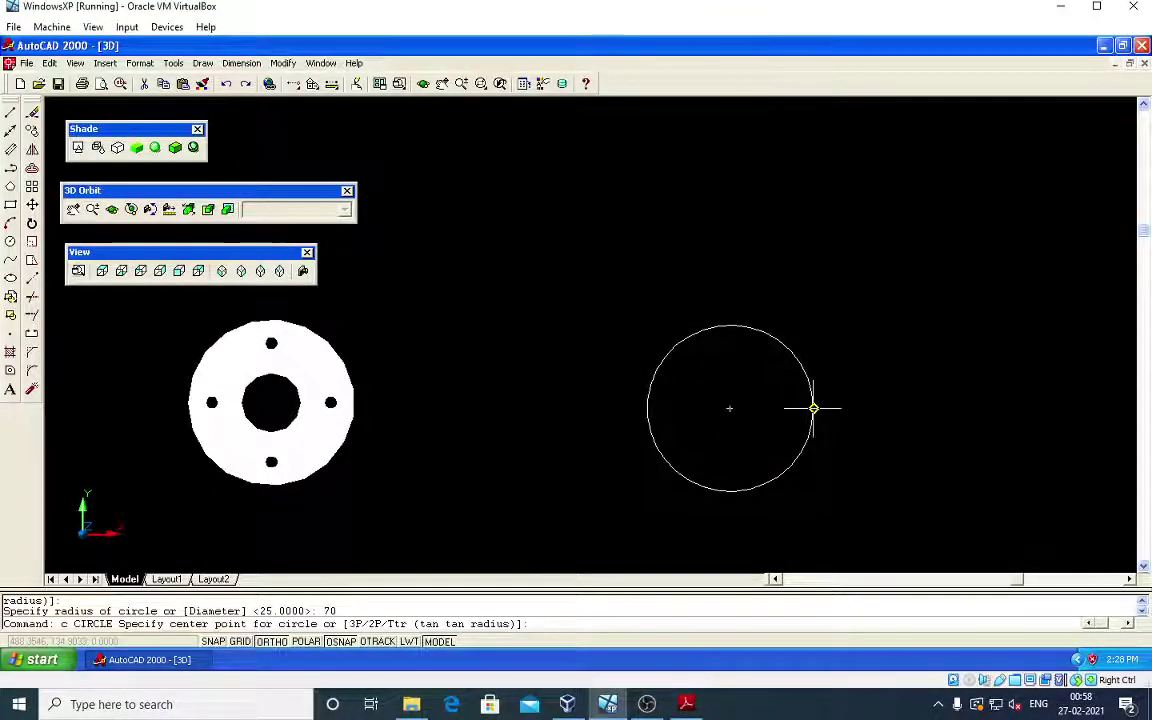
pyautogui.click(730, 407)
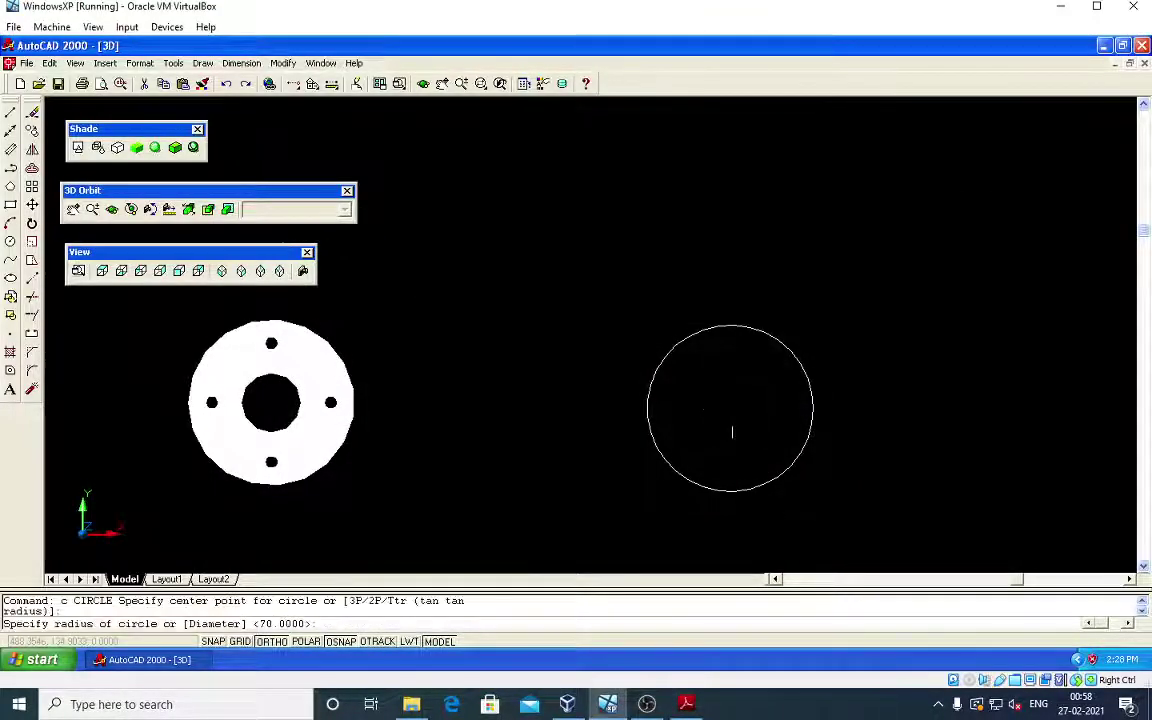
pyautogui.write('50')
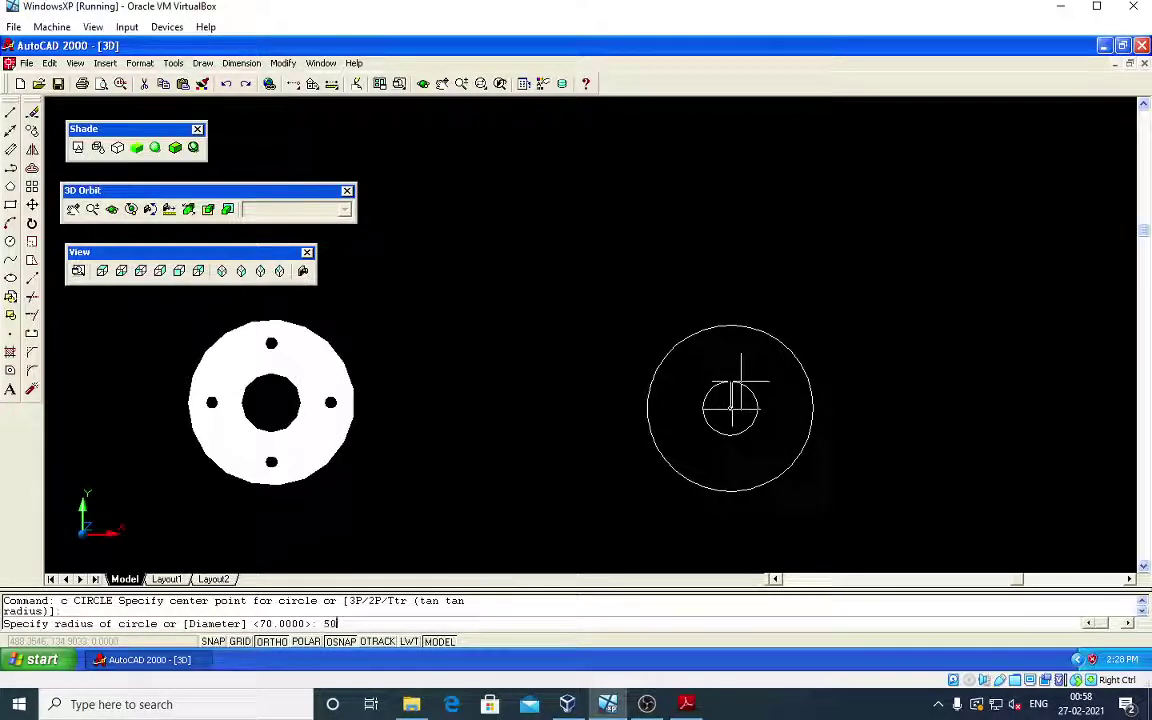
pyautogui.press('Return')
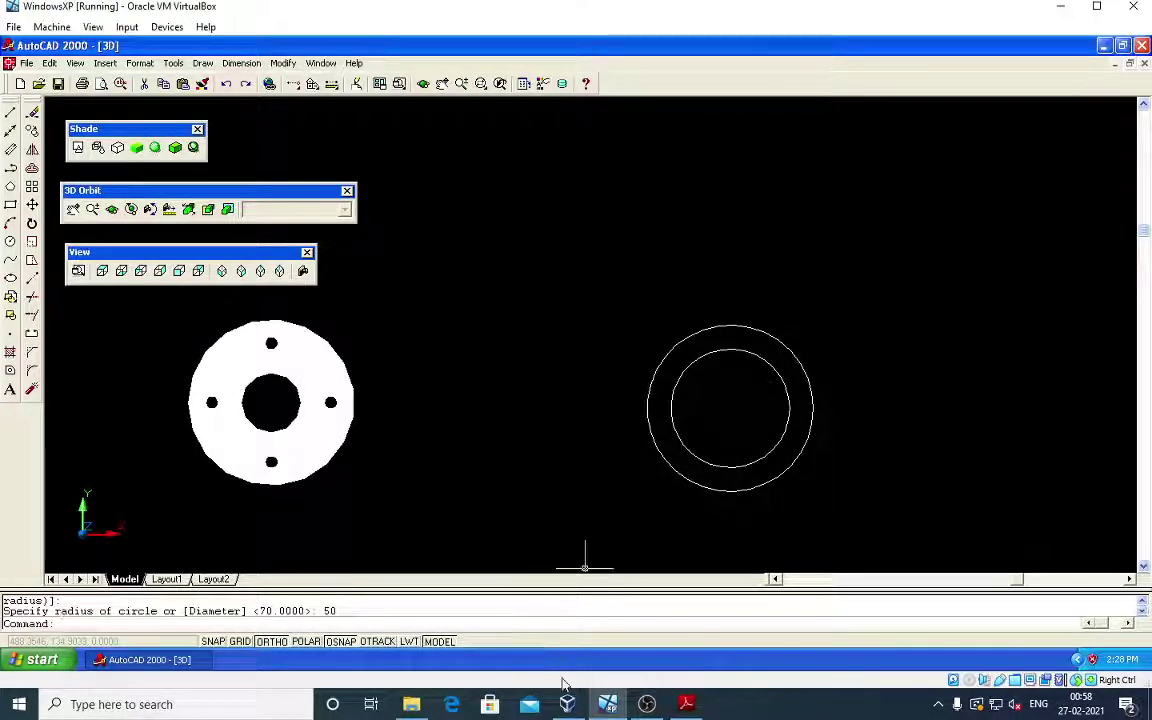
# Step: Draw four centre lines from the circles' centre: right, up, left and down
pyautogui.write('l')
pyautogui.press('Return')
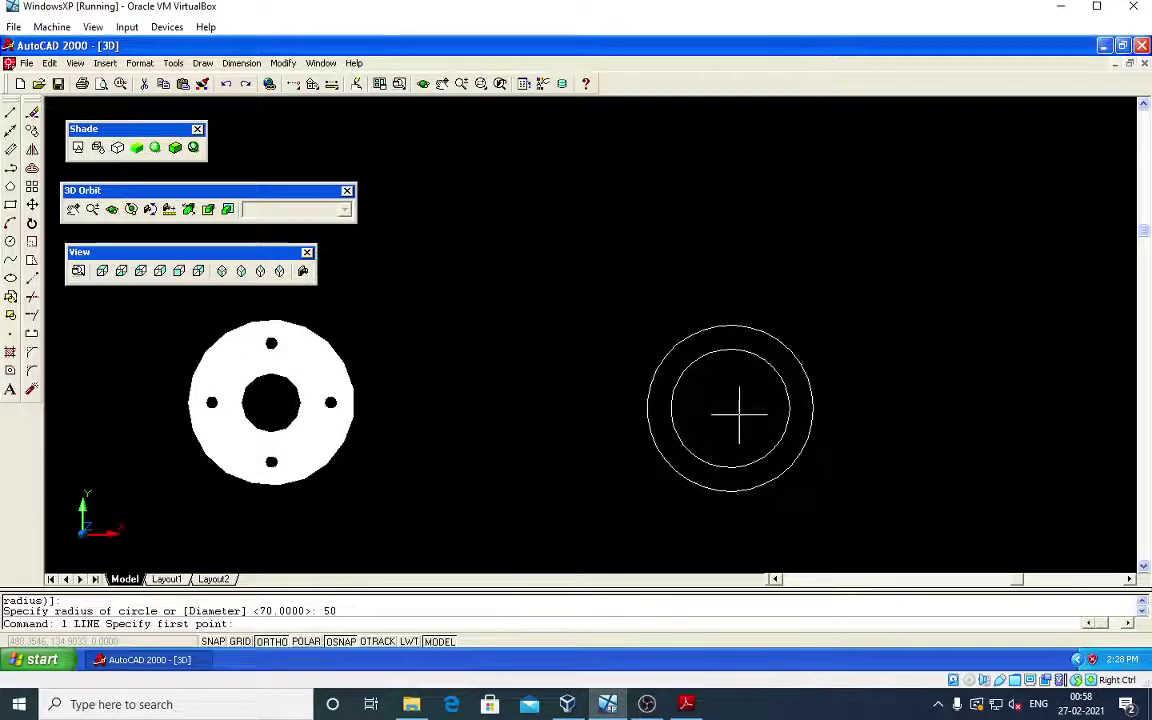
pyautogui.click(730, 407)
pyautogui.click(878, 407)
pyautogui.press('Return')
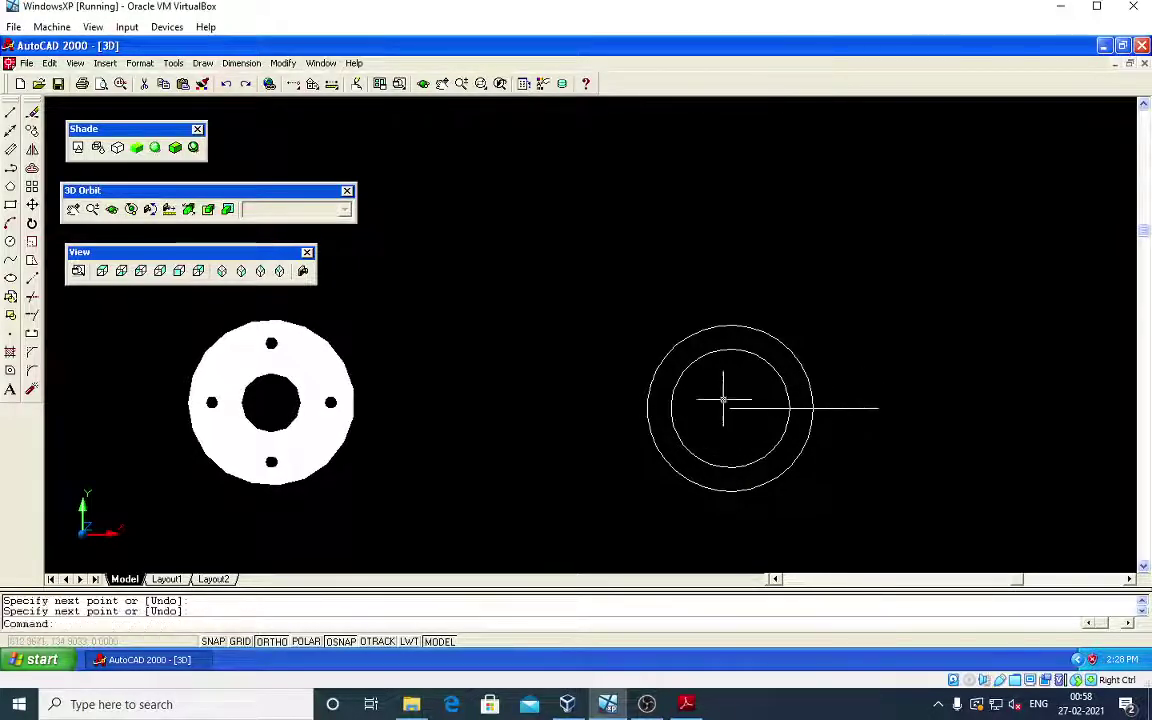
pyautogui.press('Return')
pyautogui.click(730, 407)
pyautogui.click(730, 260)
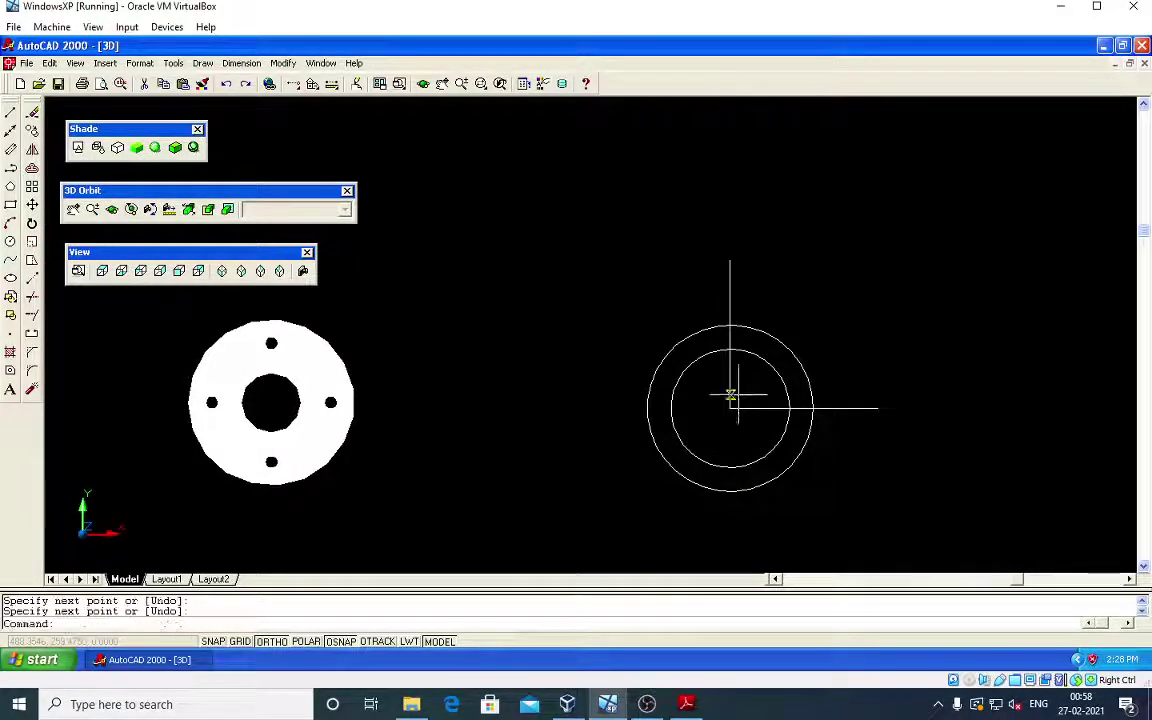
pyautogui.press('Return')
pyautogui.press('Return')
pyautogui.click(730, 407)
pyautogui.click(647, 407)
pyautogui.press('Return')
pyautogui.press('Return')
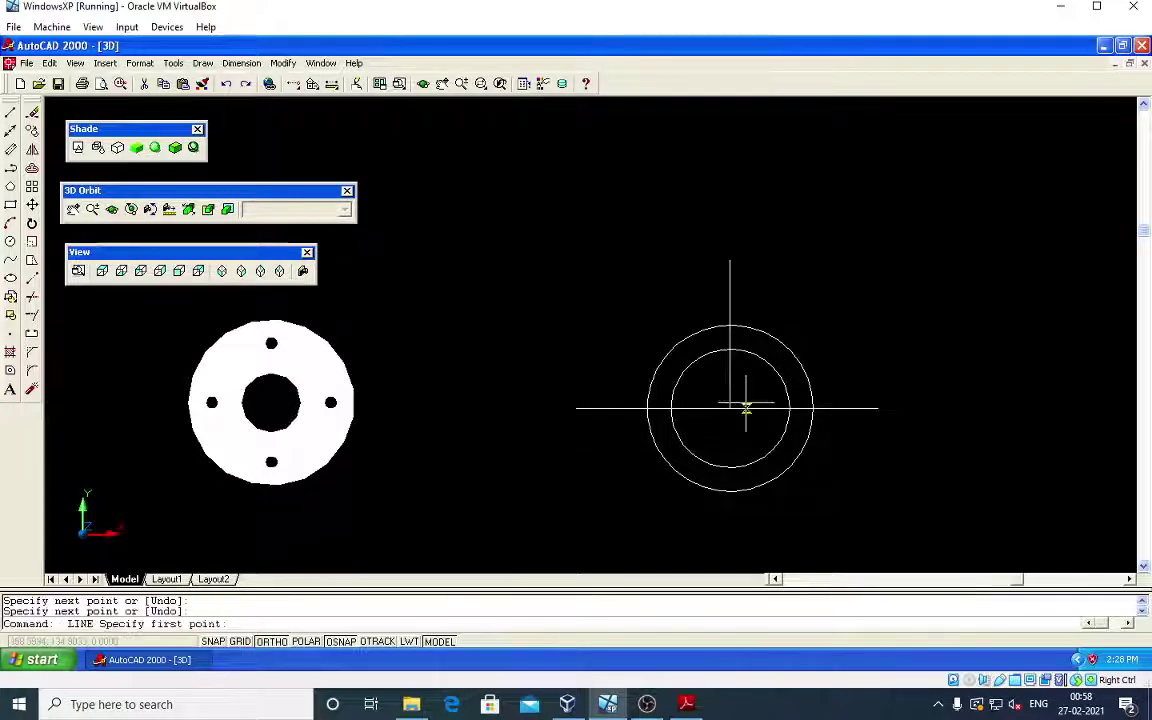
pyautogui.click(730, 407)
pyautogui.click(730, 538)
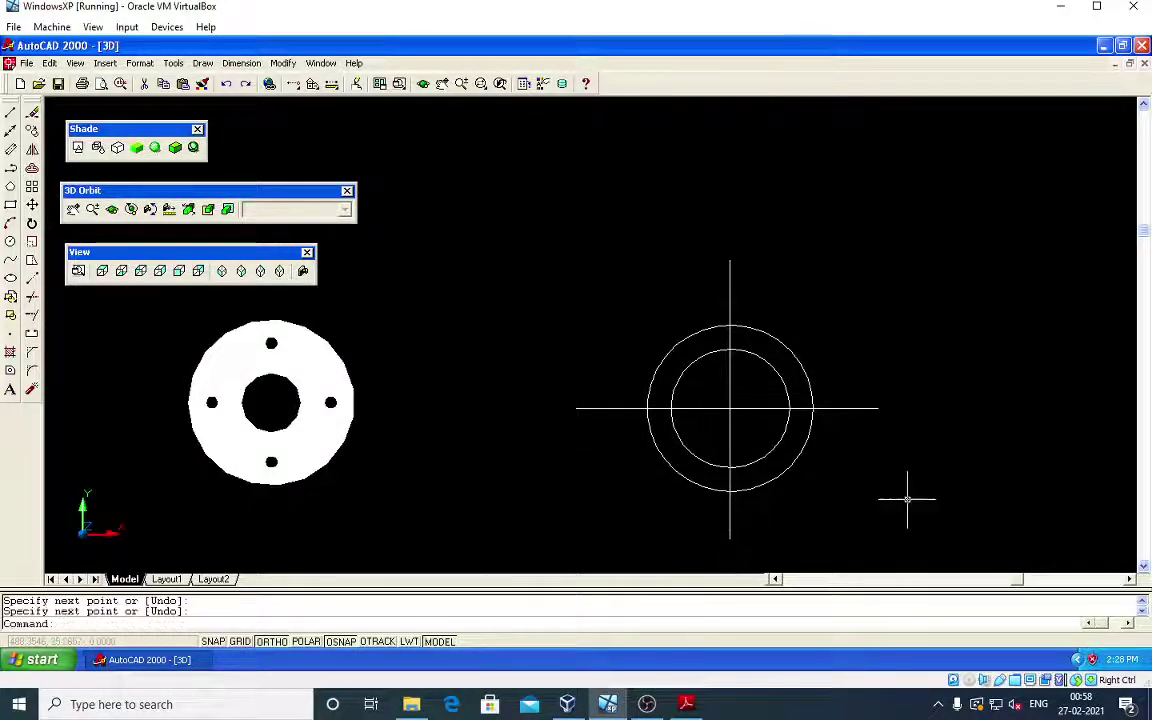
pyautogui.press('Escape')
pyautogui.press('Escape')
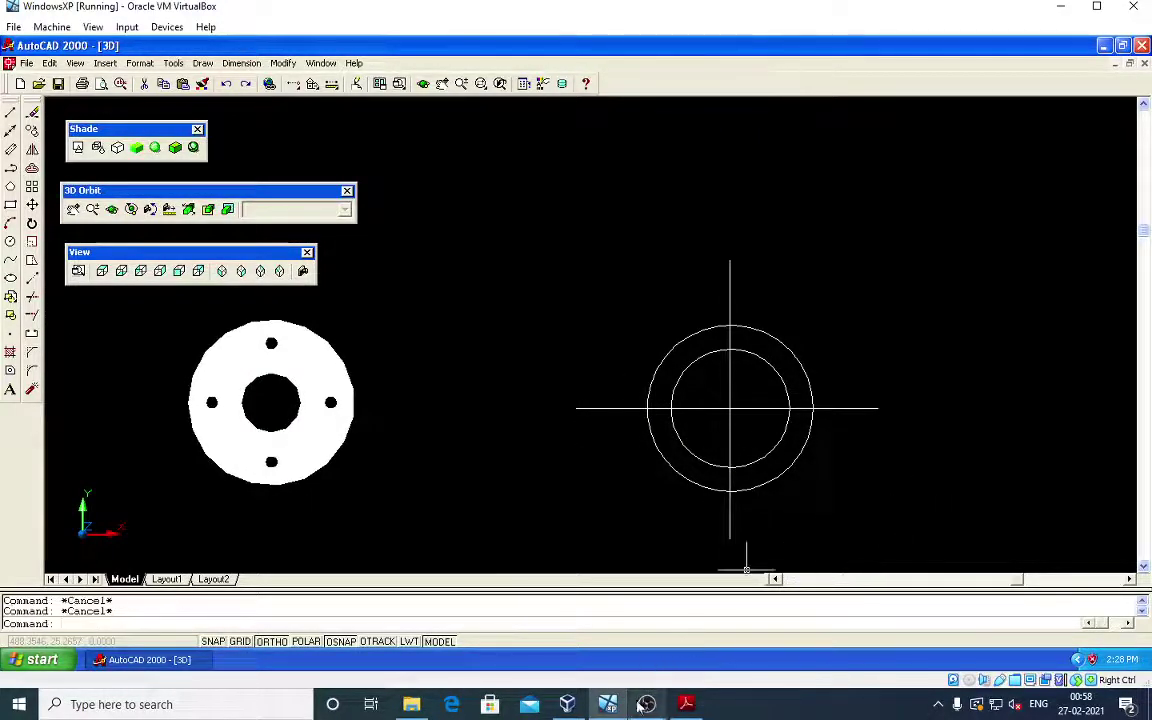
# Step: Draw radius-5 bolt holes at the right and top quadrants of the radius-50 circle
pyautogui.write('c')
pyautogui.press('Return')
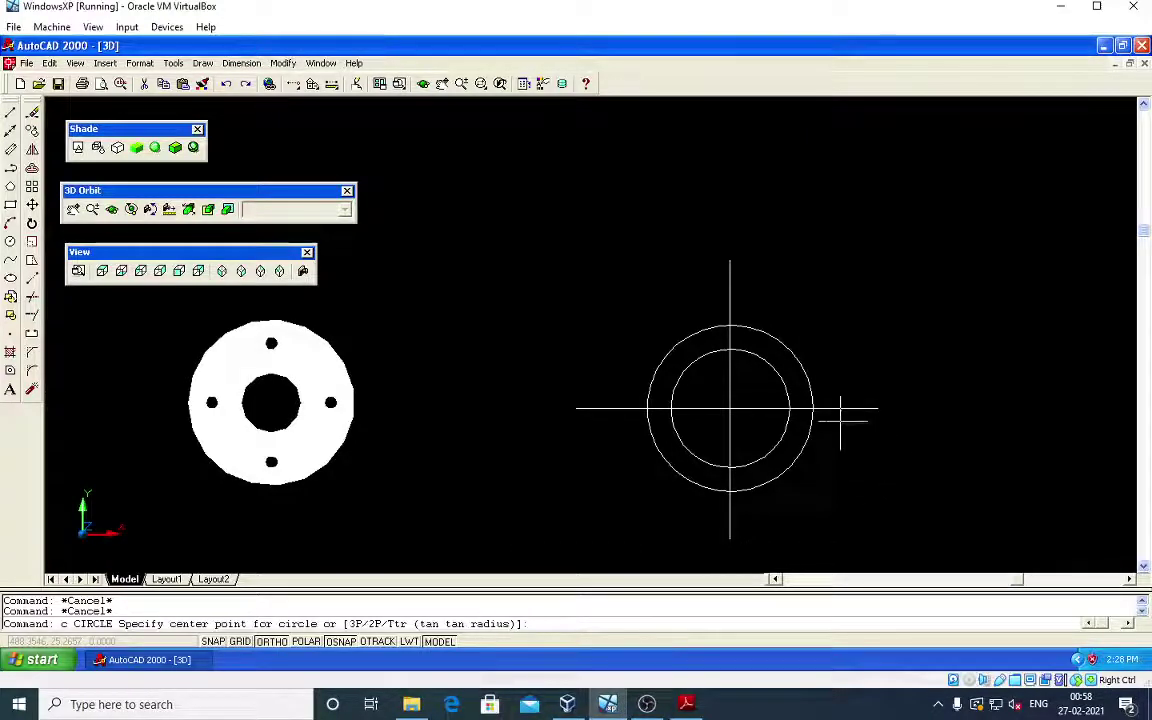
pyautogui.click(790, 408)
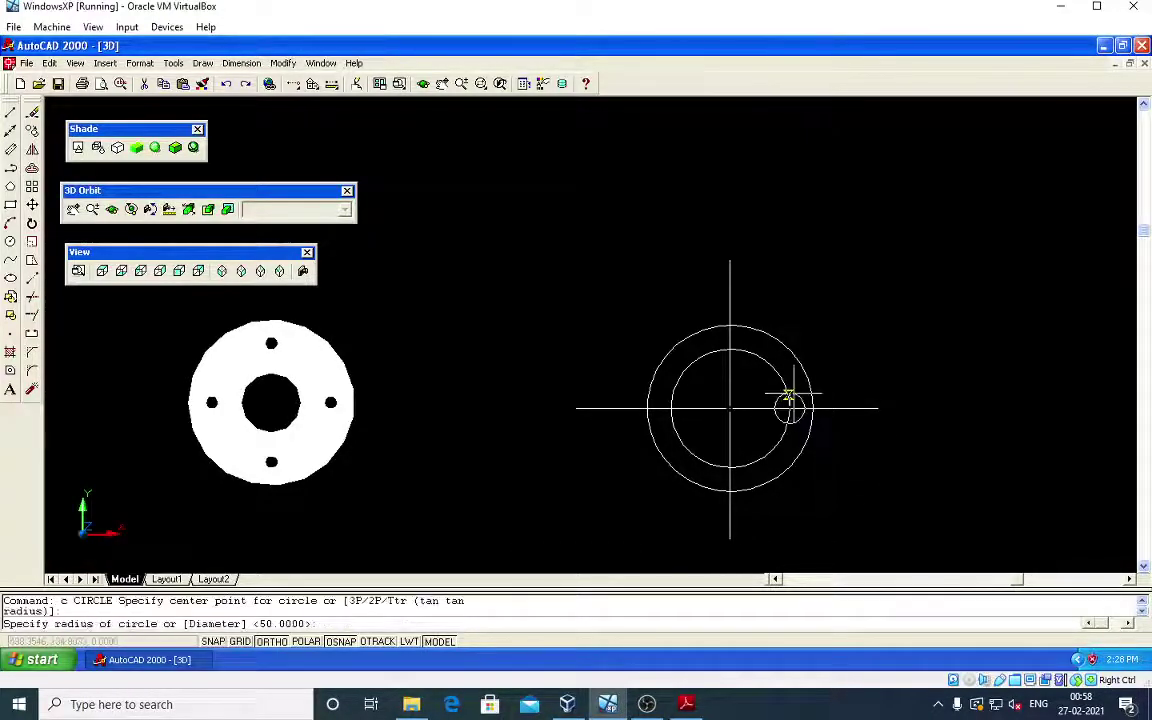
pyautogui.write('5')
pyautogui.press('Return')
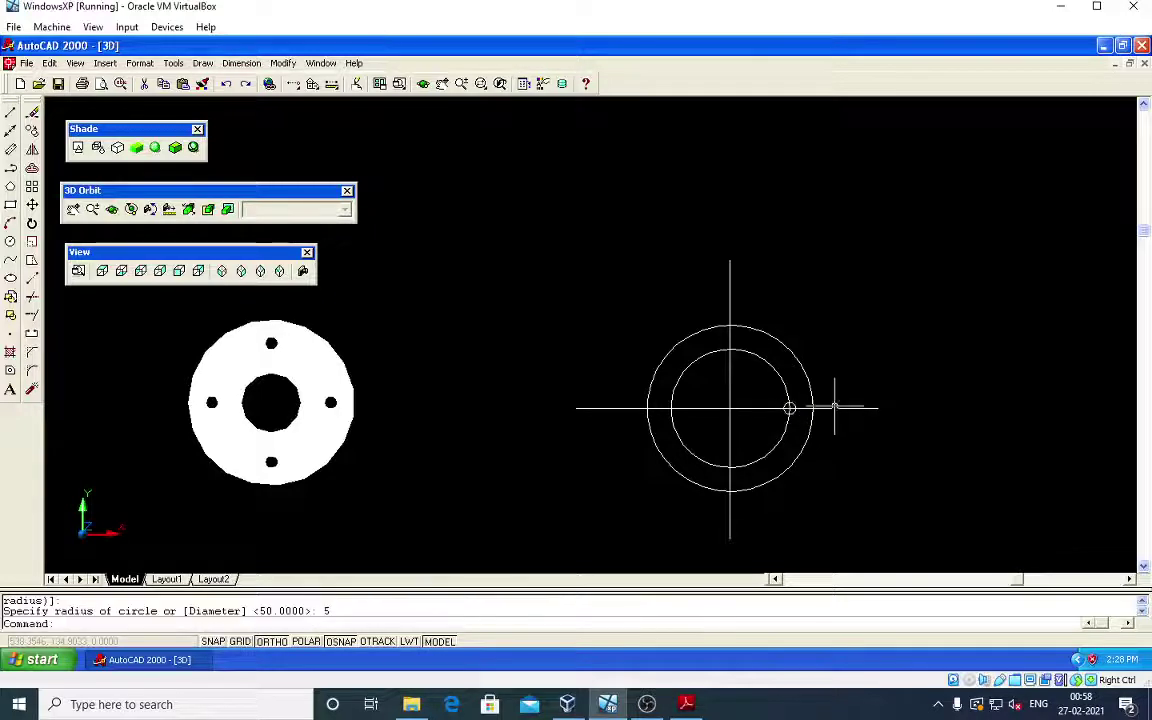
pyautogui.press('Return')
pyautogui.click(730, 348)
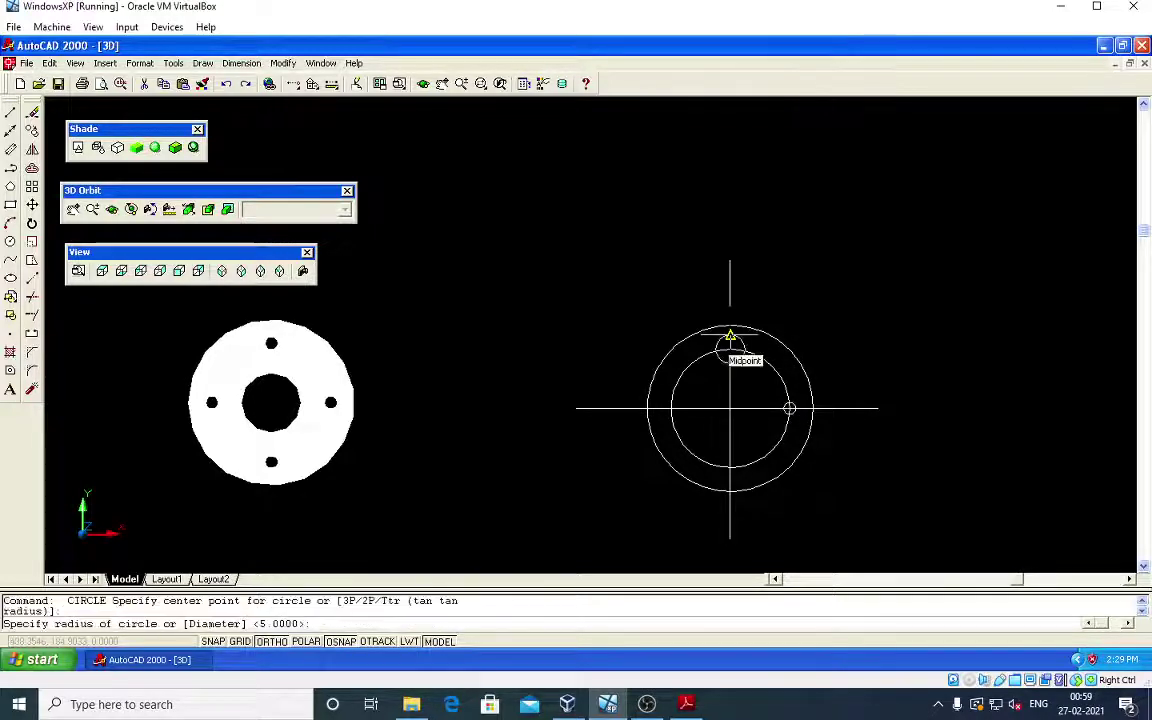
pyautogui.press('Return')
# Step: Add the left and bottom radius-5 holes, then compare against the PDF drawing
pyautogui.press('Return')
pyautogui.click(670, 408)
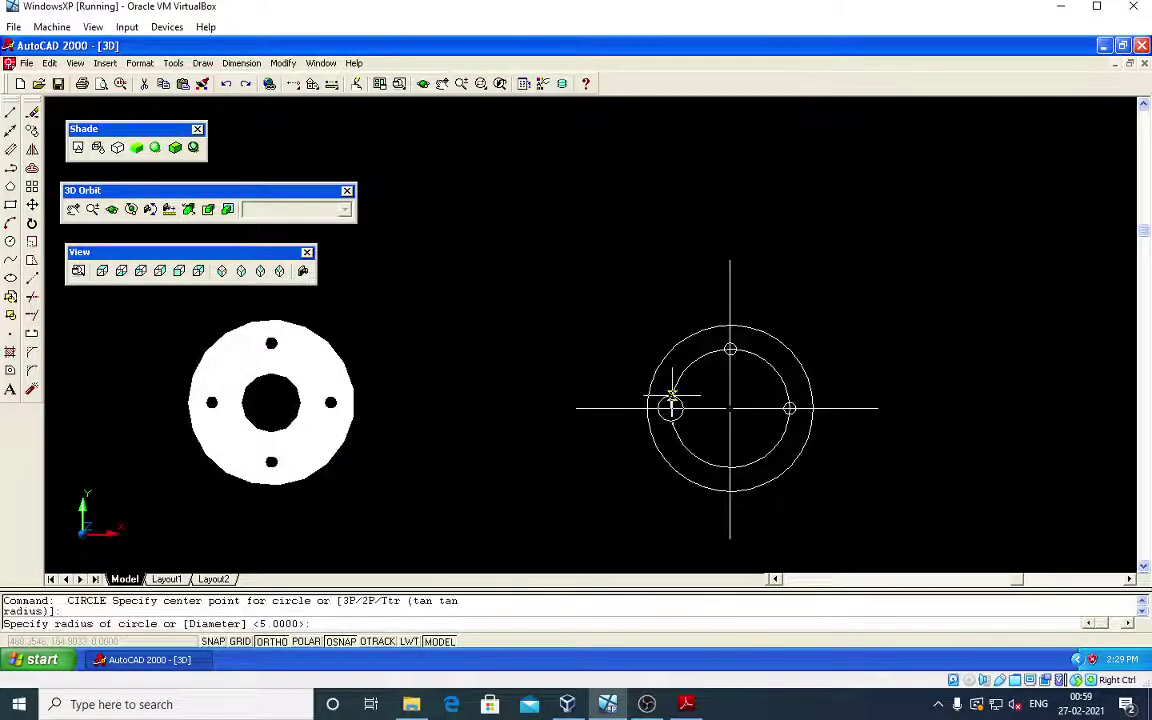
pyautogui.press('Return')
pyautogui.press('Return')
pyautogui.click(730, 467)
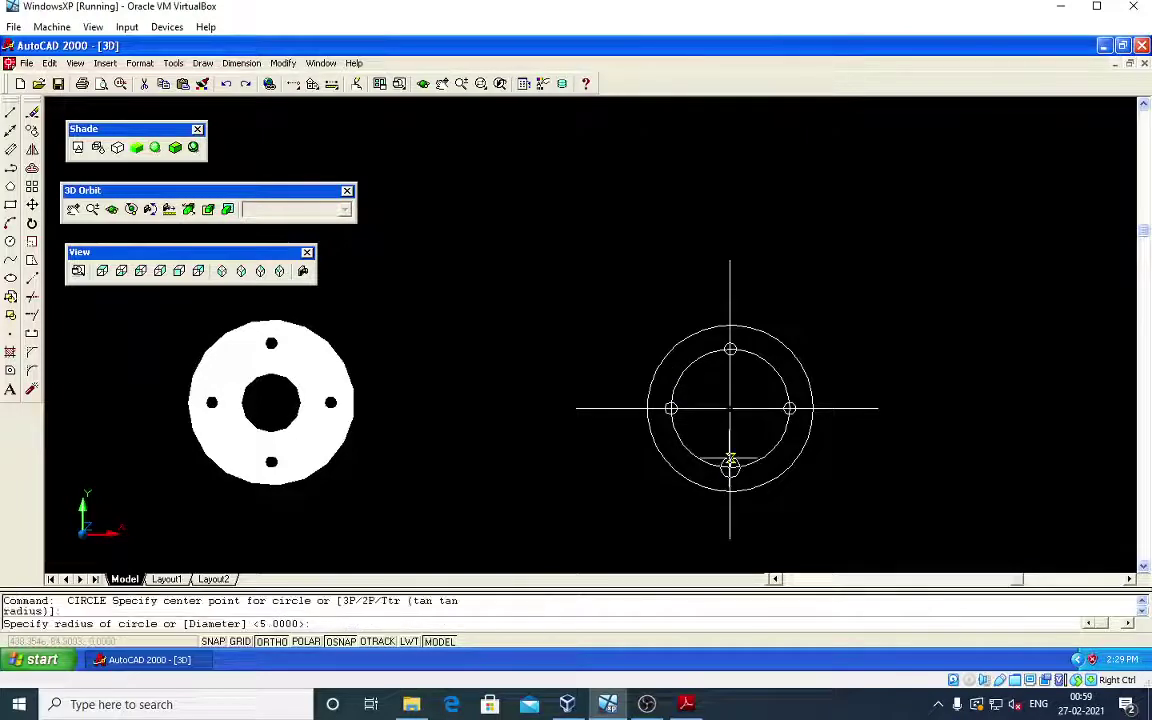
pyautogui.press('Return')
pyautogui.scroll(2, 804, 375)
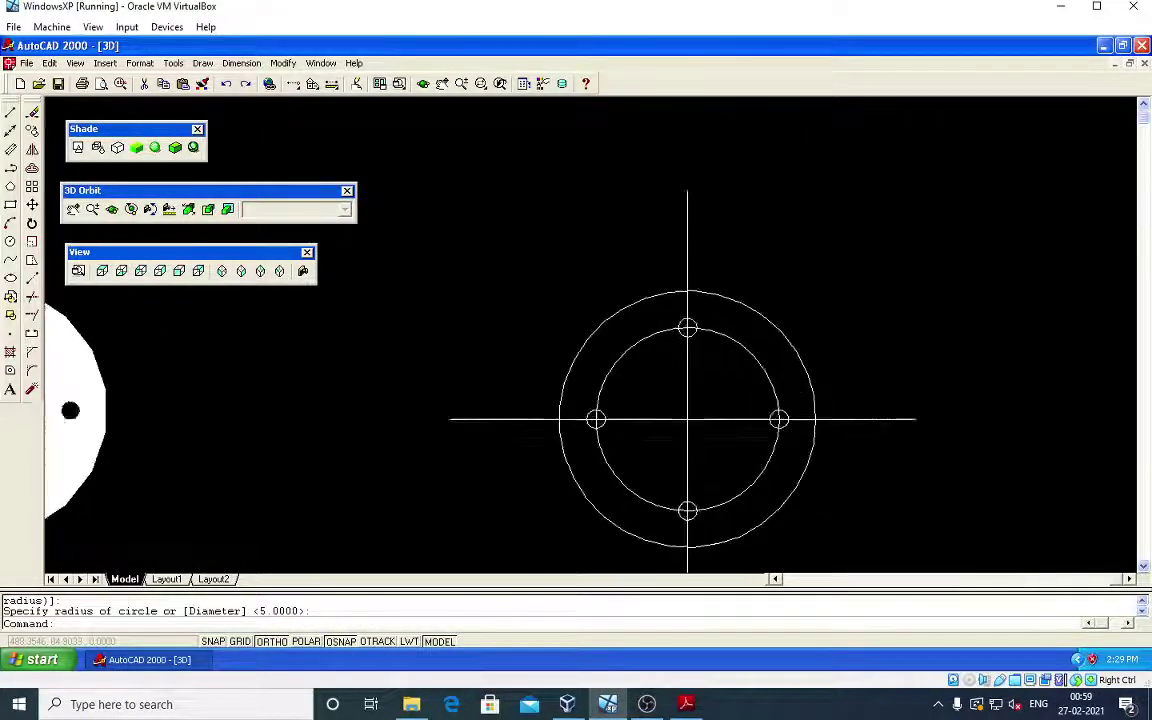
pyautogui.press('Escape')
pyautogui.press('Escape')
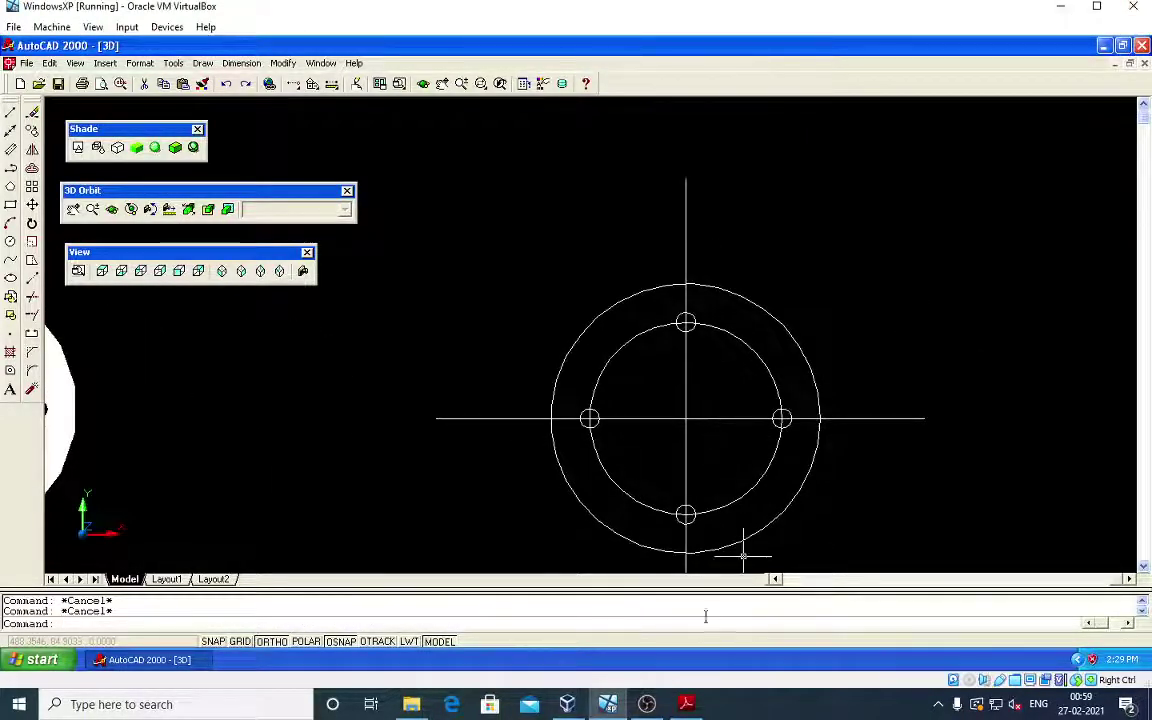
pyautogui.click(686, 704)
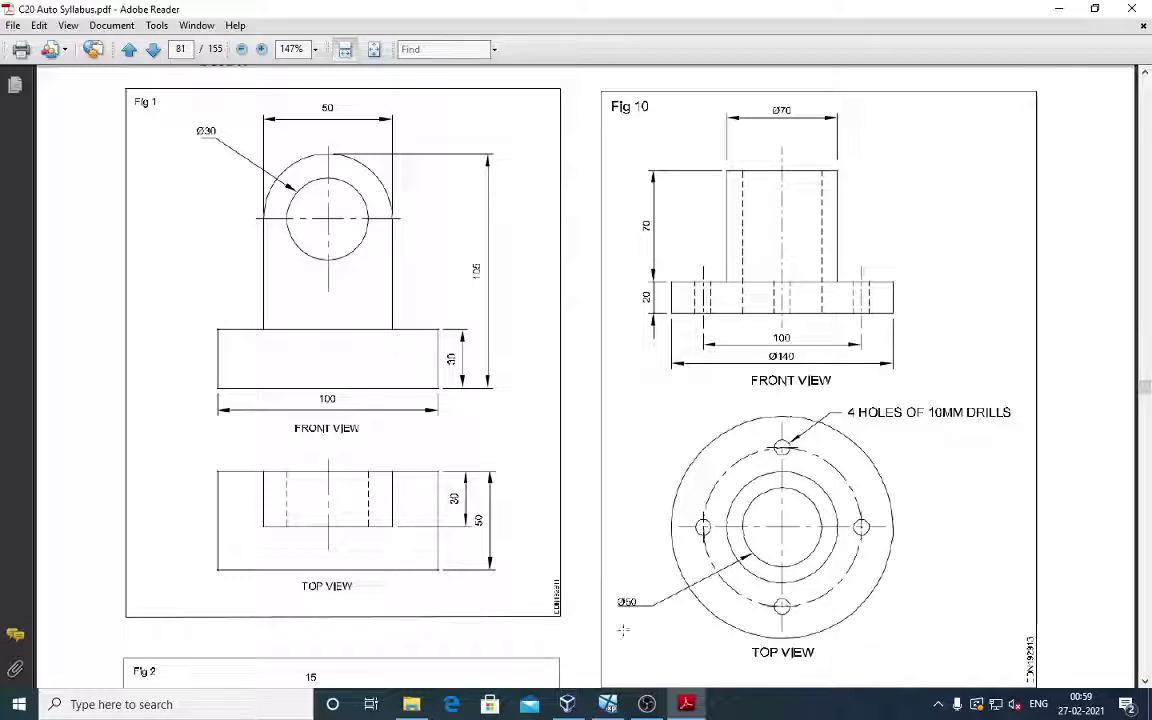
pyautogui.hotkey('alt', 'Tab')
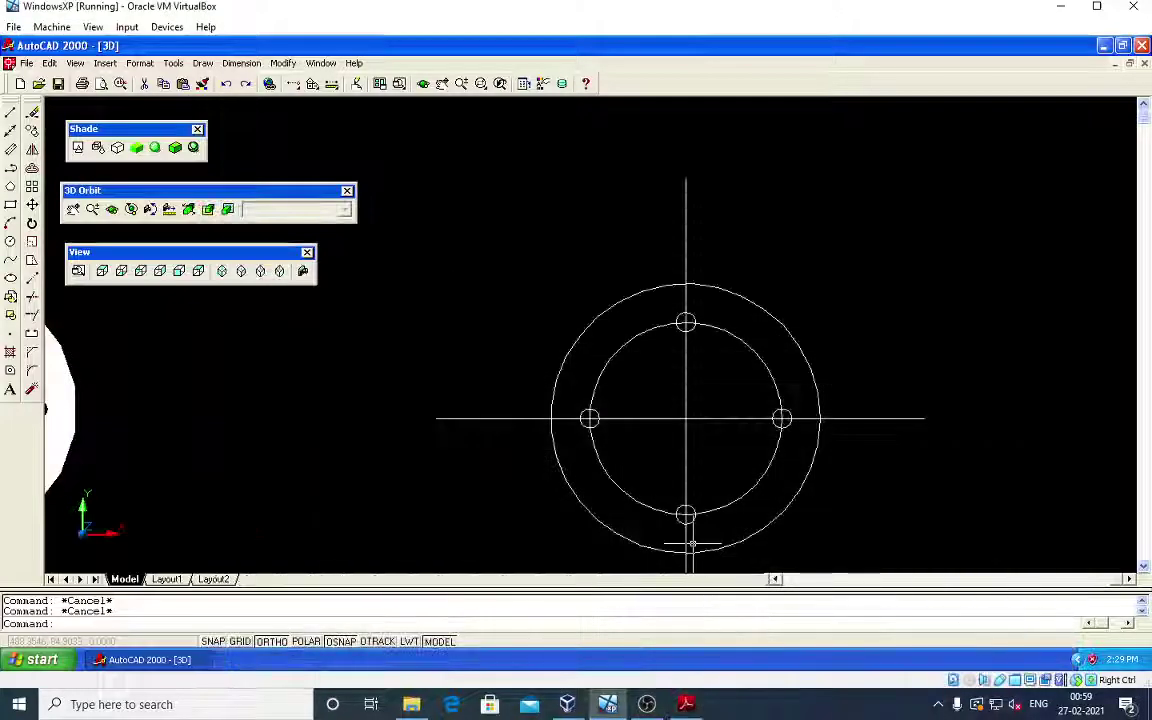
# Step: Draw a radius-25 bore circle at the drawing centre
pyautogui.write('c')
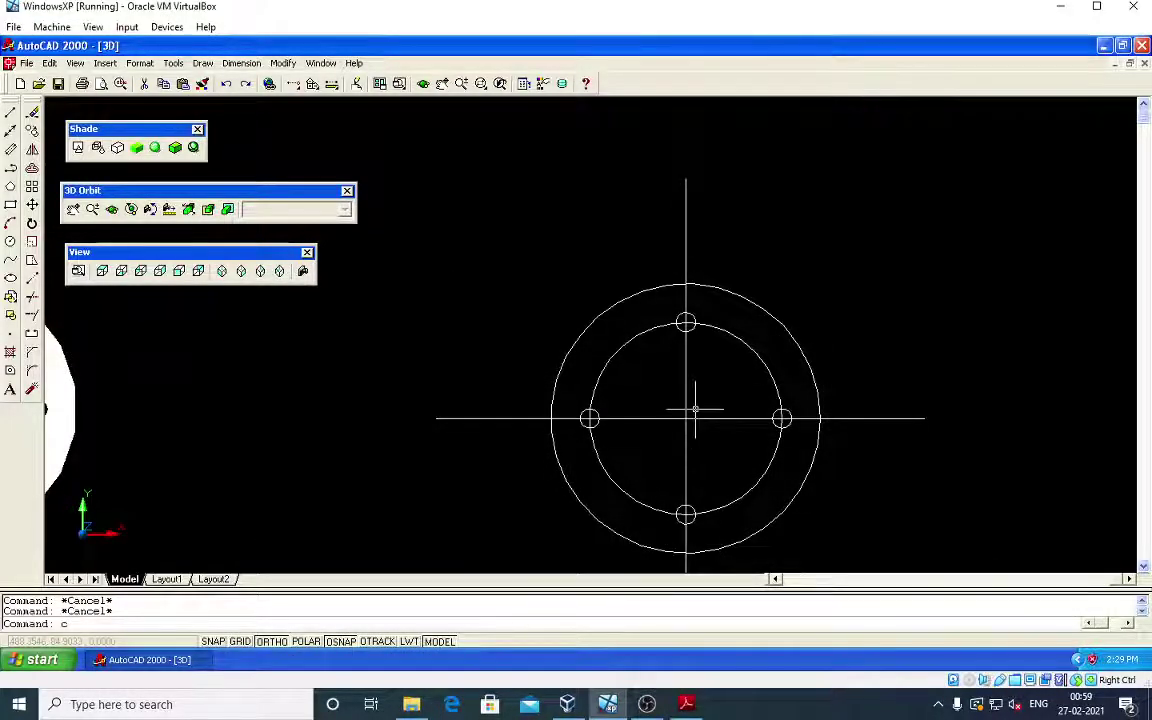
pyautogui.press('Return')
pyautogui.click(686, 416)
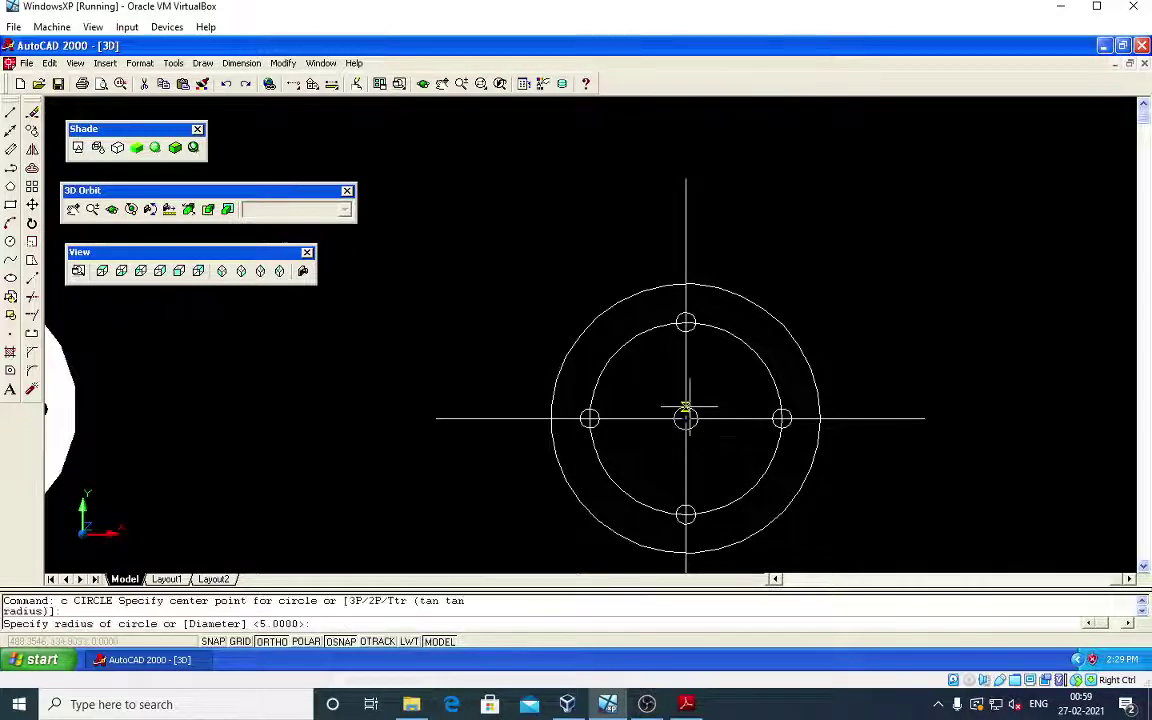
pyautogui.write('25')
pyautogui.press('Return')
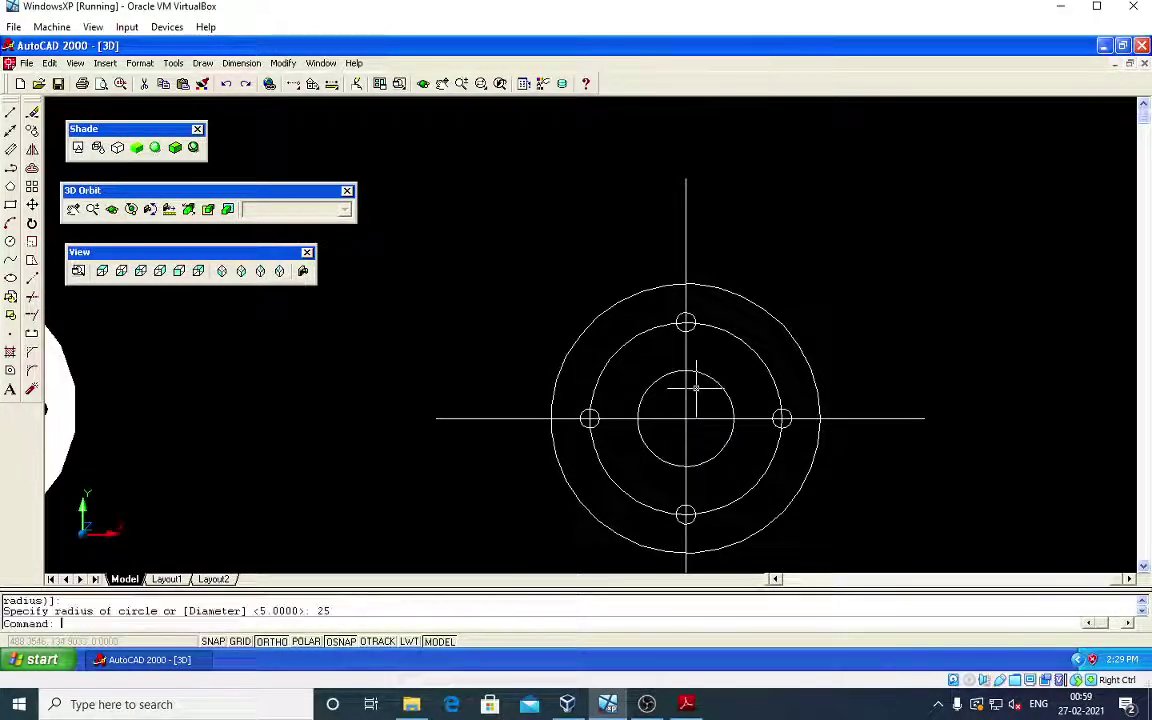
pyautogui.press('Escape')
pyautogui.press('Escape')
# Step: Erase the centre lines and delete the radius-50 construction circle
pyautogui.click(705, 438)
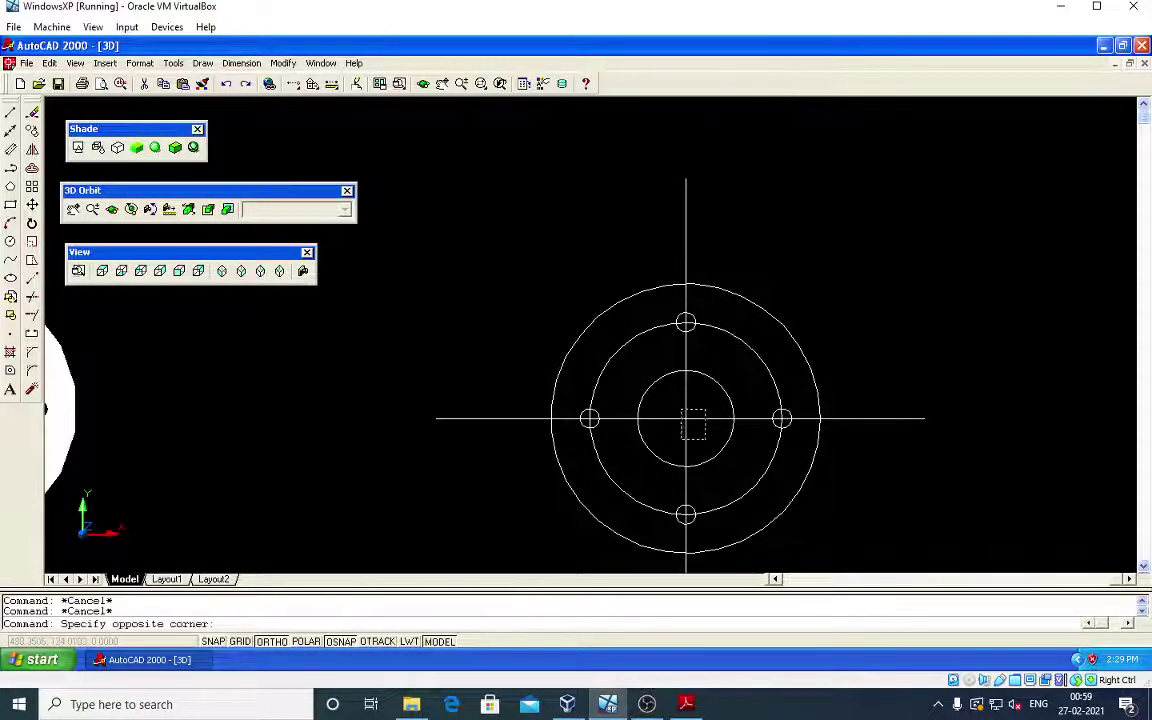
pyautogui.click(672, 398)
pyautogui.write('e')
pyautogui.press('Return')
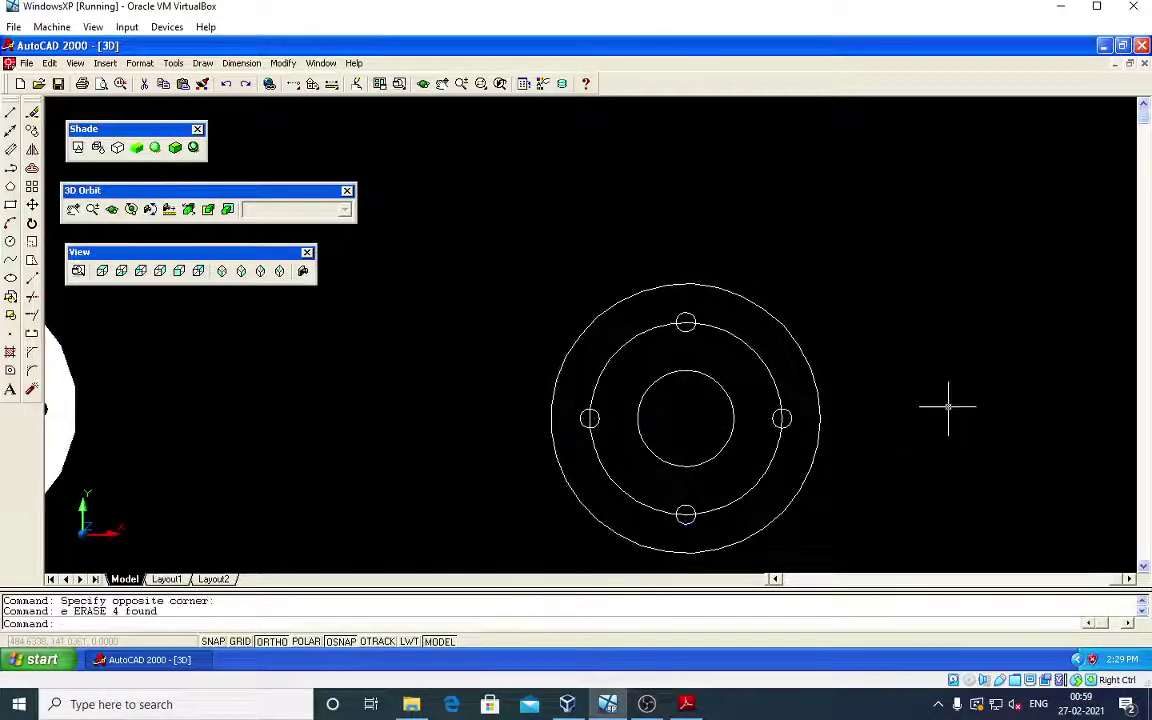
pyautogui.click(764, 362)
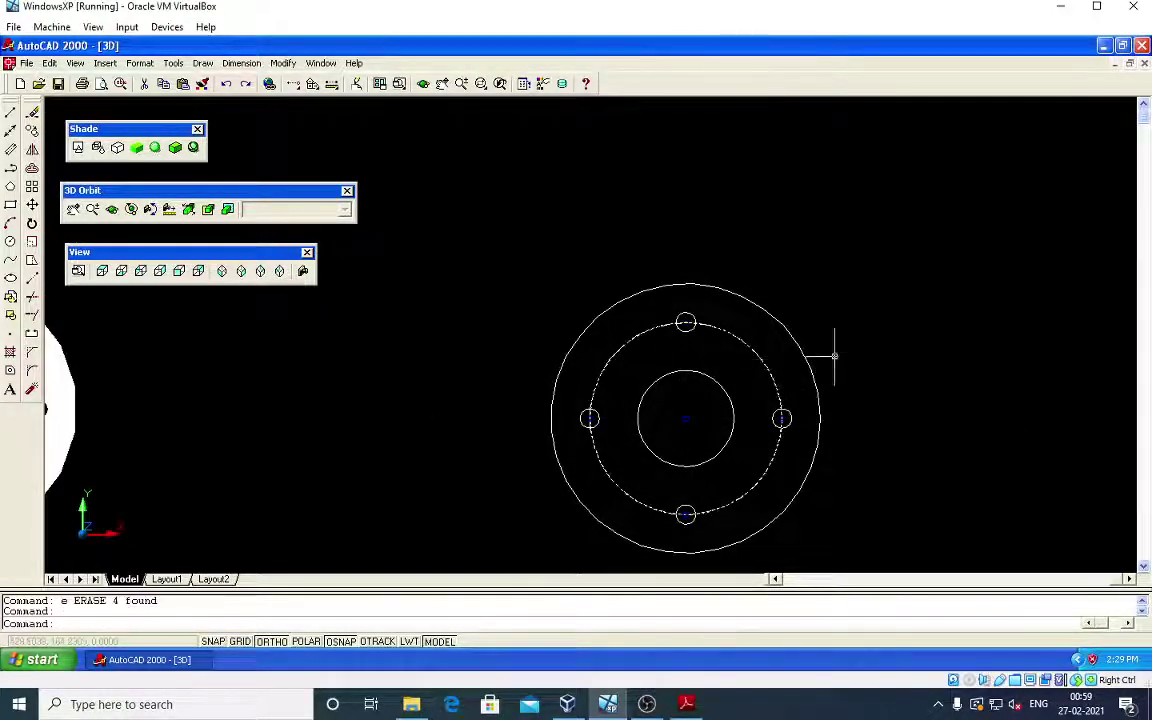
pyautogui.press('Delete')
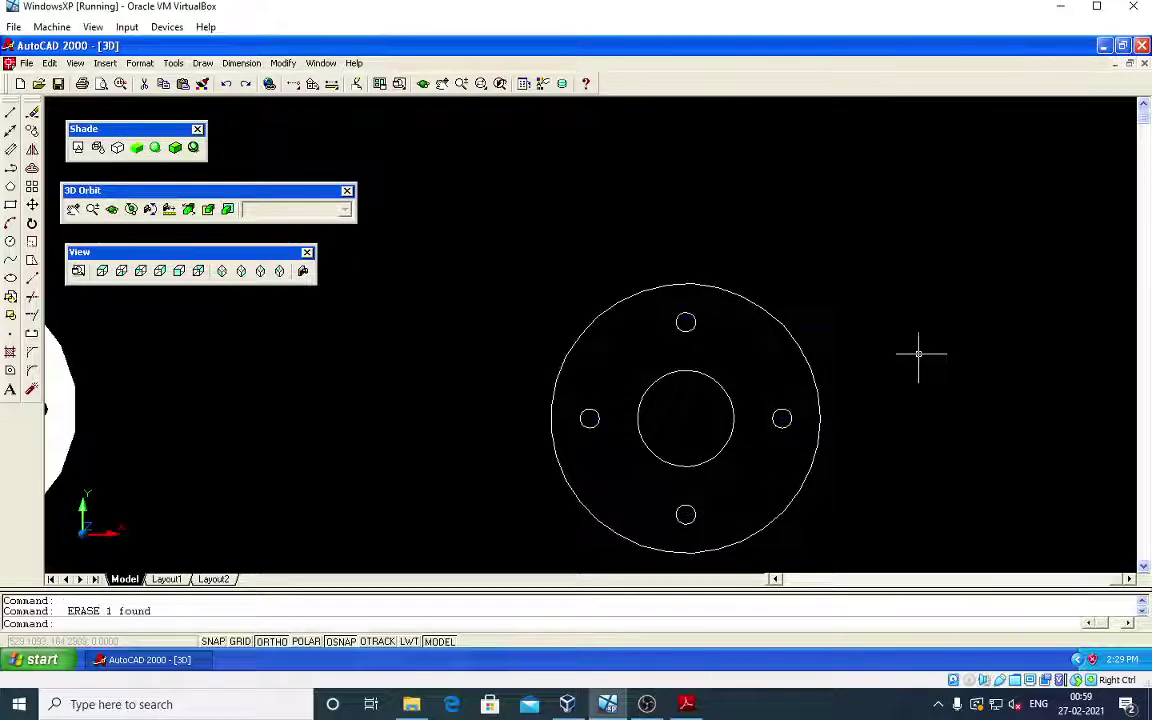
pyautogui.scroll(-2, 580, 437)
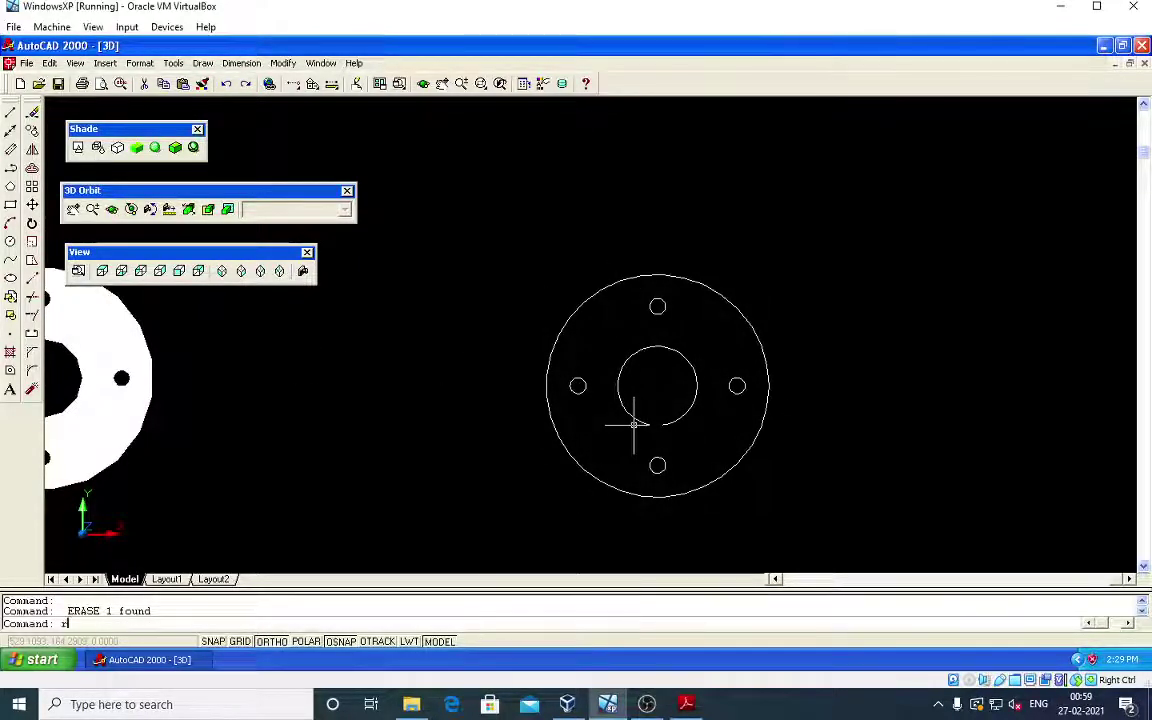
# Step: Use REGION on the radius-70, radius-25 and four radius-5 circles to make six regions
pyautogui.write('reg')
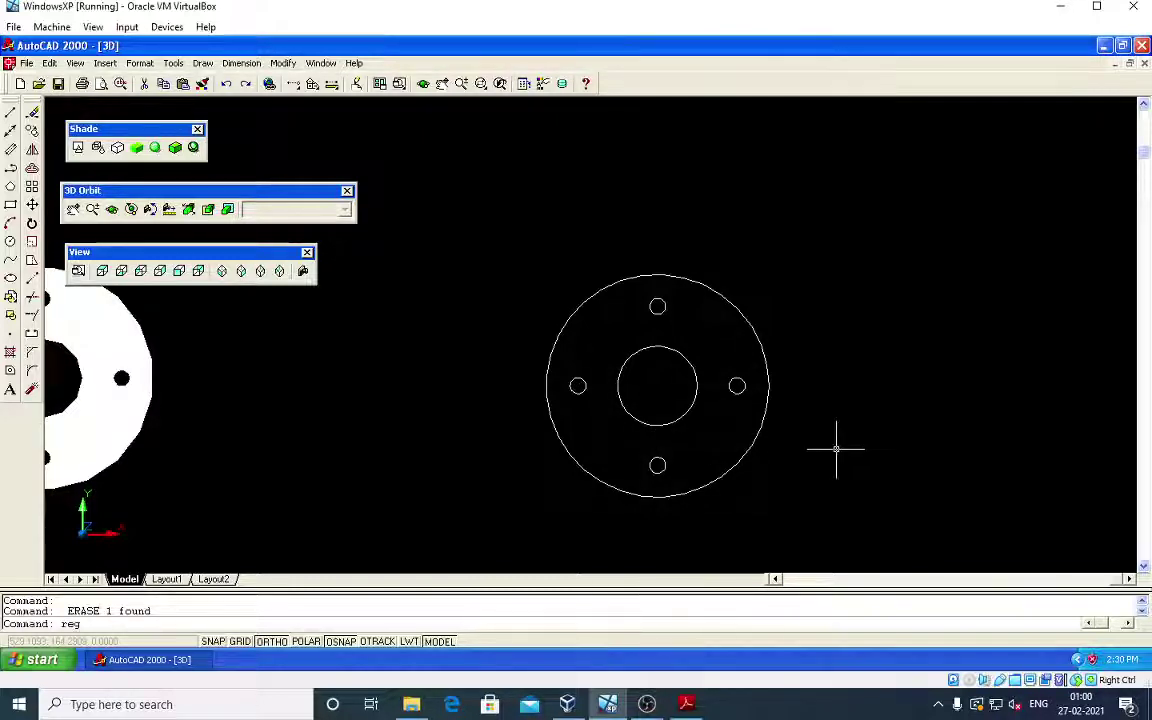
pyautogui.press('Return')
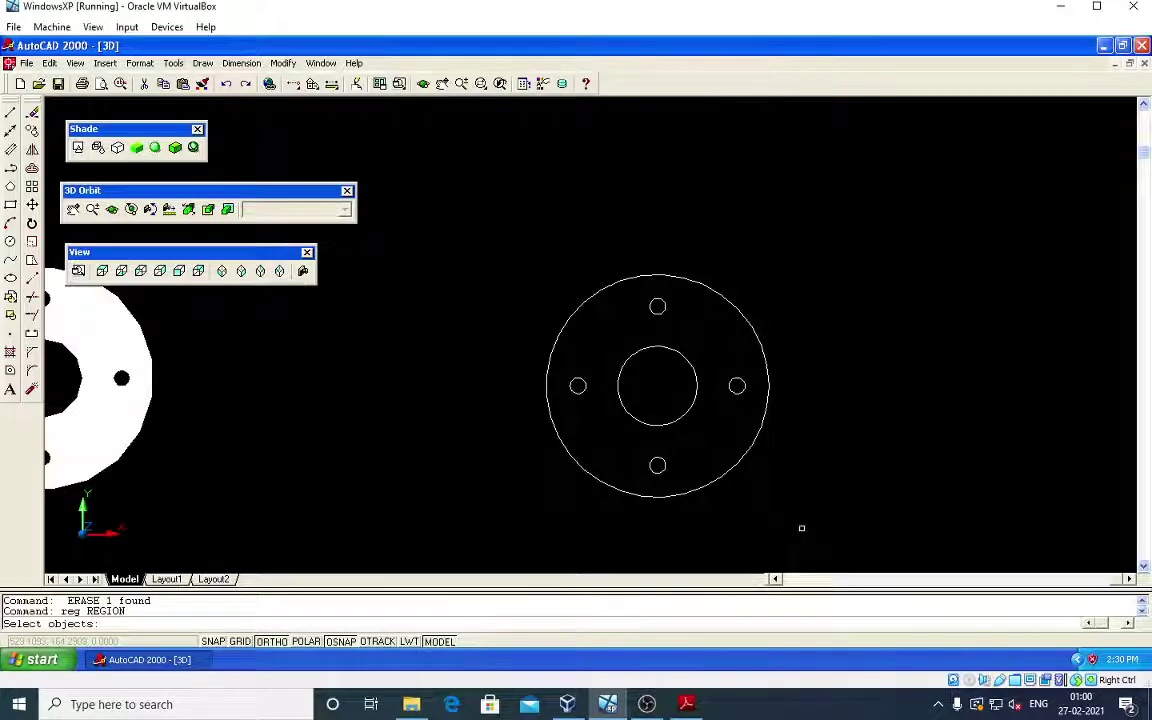
pyautogui.click(802, 527)
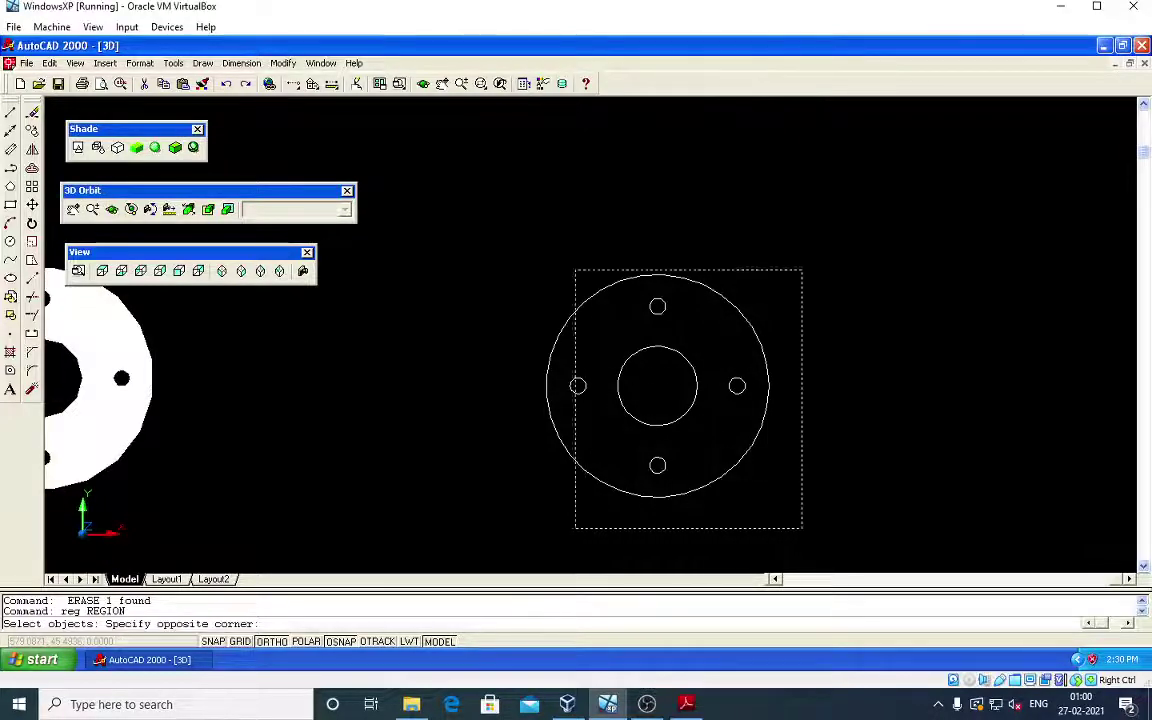
pyautogui.click(496, 206)
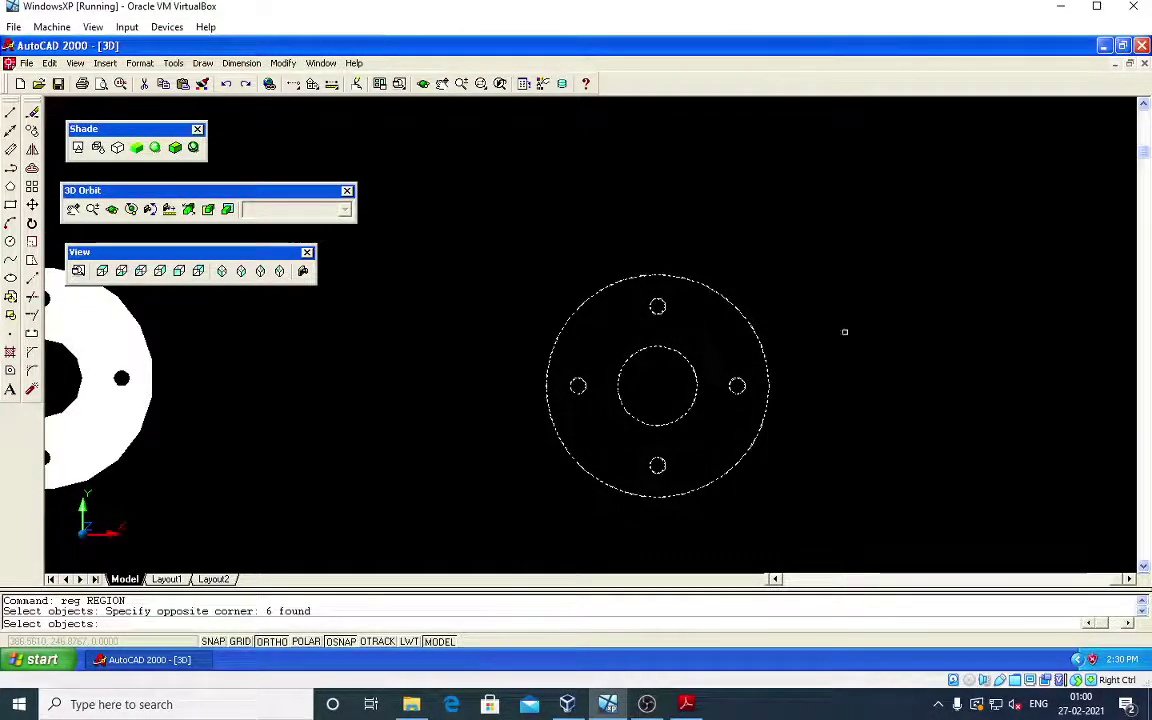
pyautogui.press('Return')
pyautogui.write('ext')
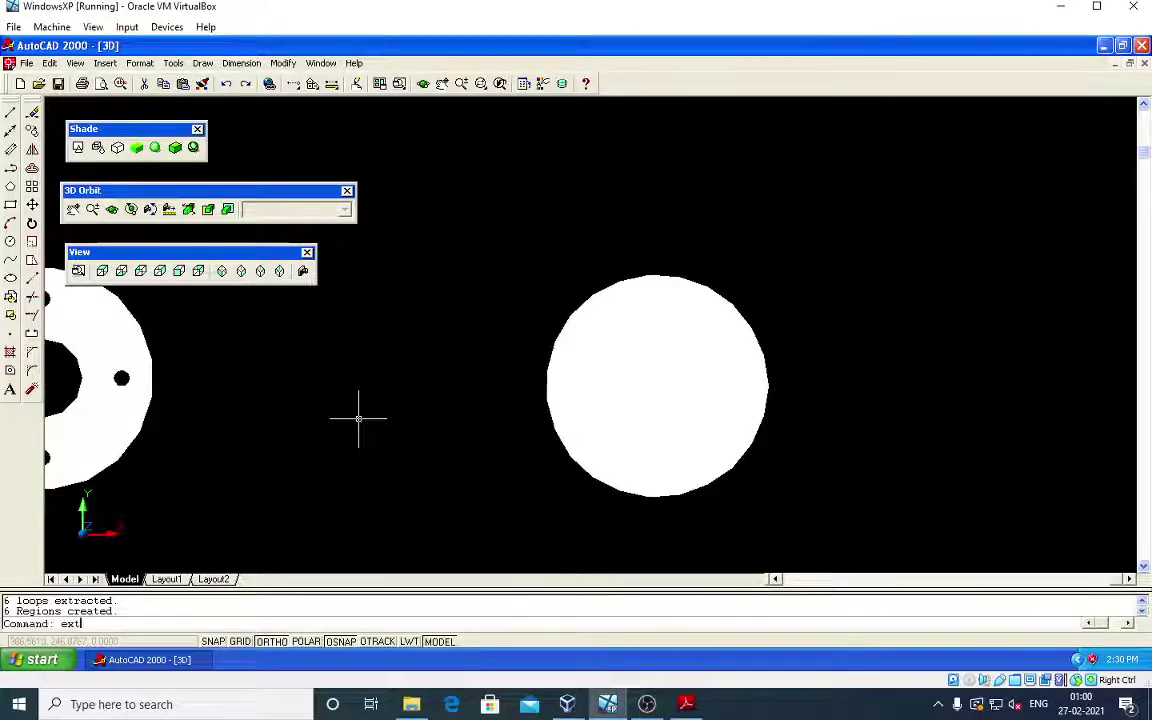
# Step: Start an extrusion of the six flange regions, window-selecting all six and reaching the height prompt
pyautogui.press('Return')
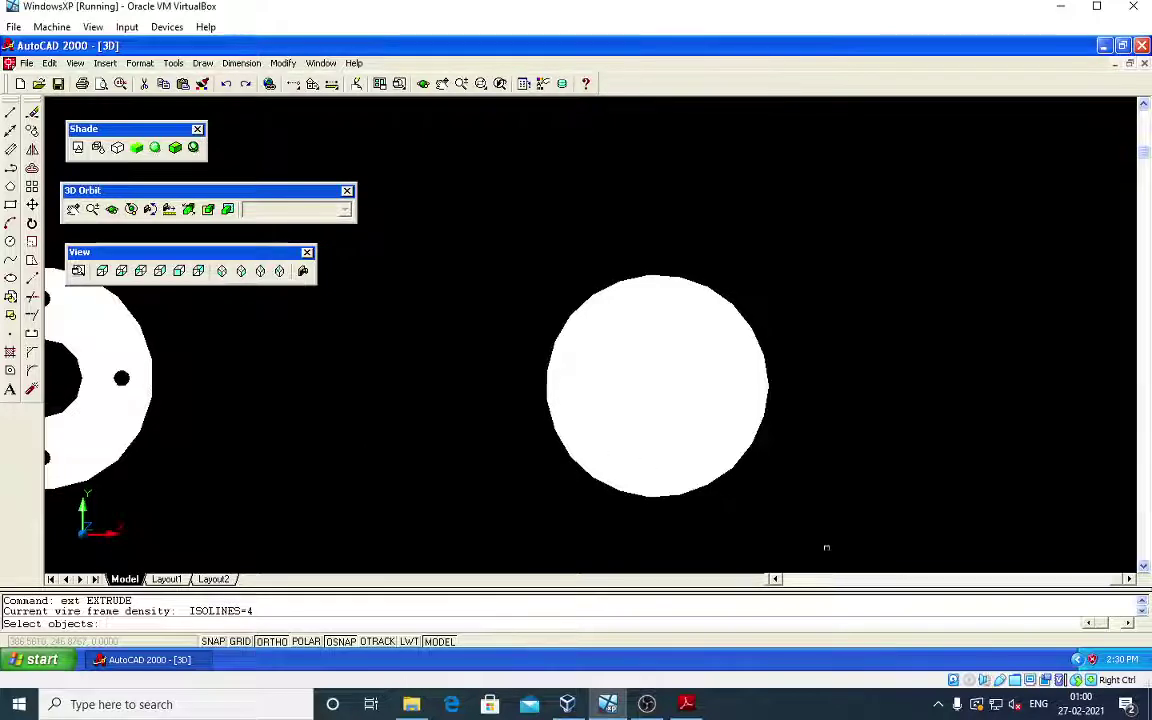
pyautogui.click(827, 548)
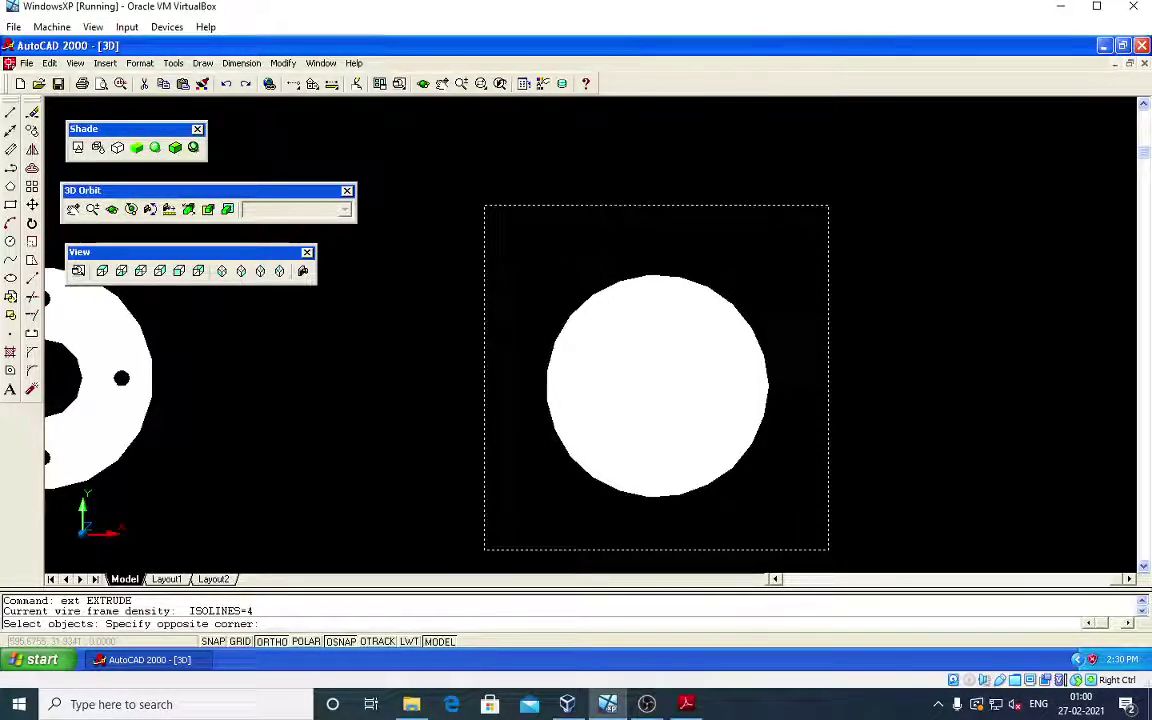
pyautogui.click(485, 207)
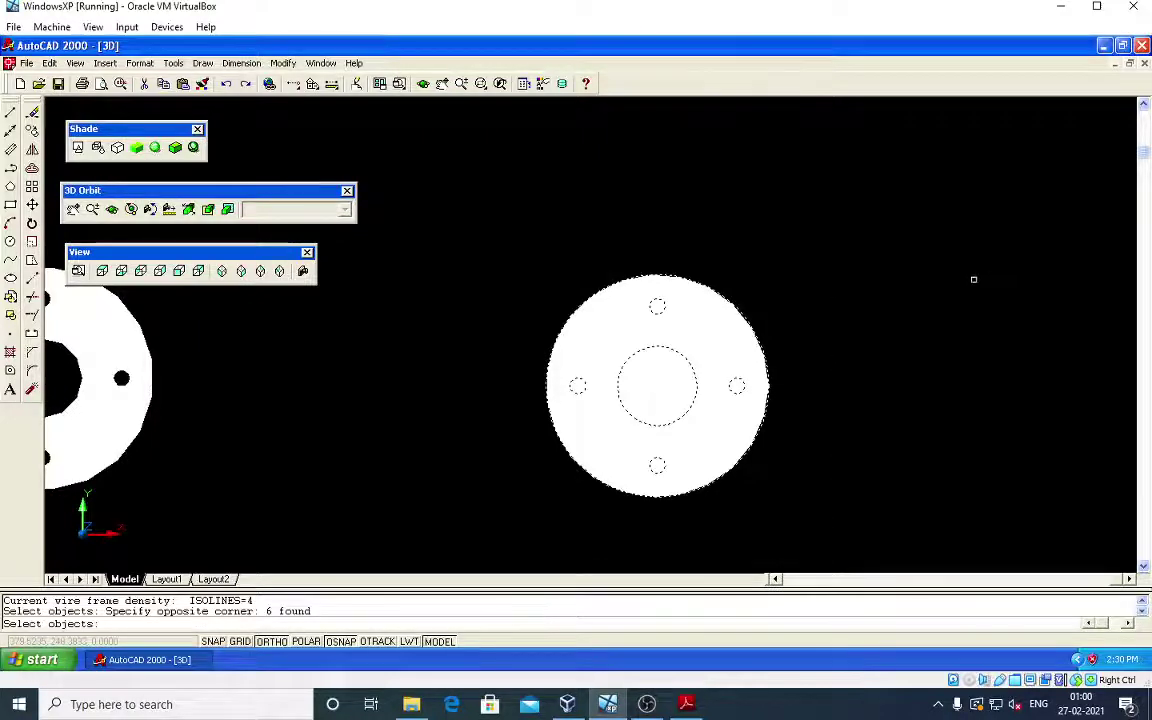
pyautogui.press('Return')
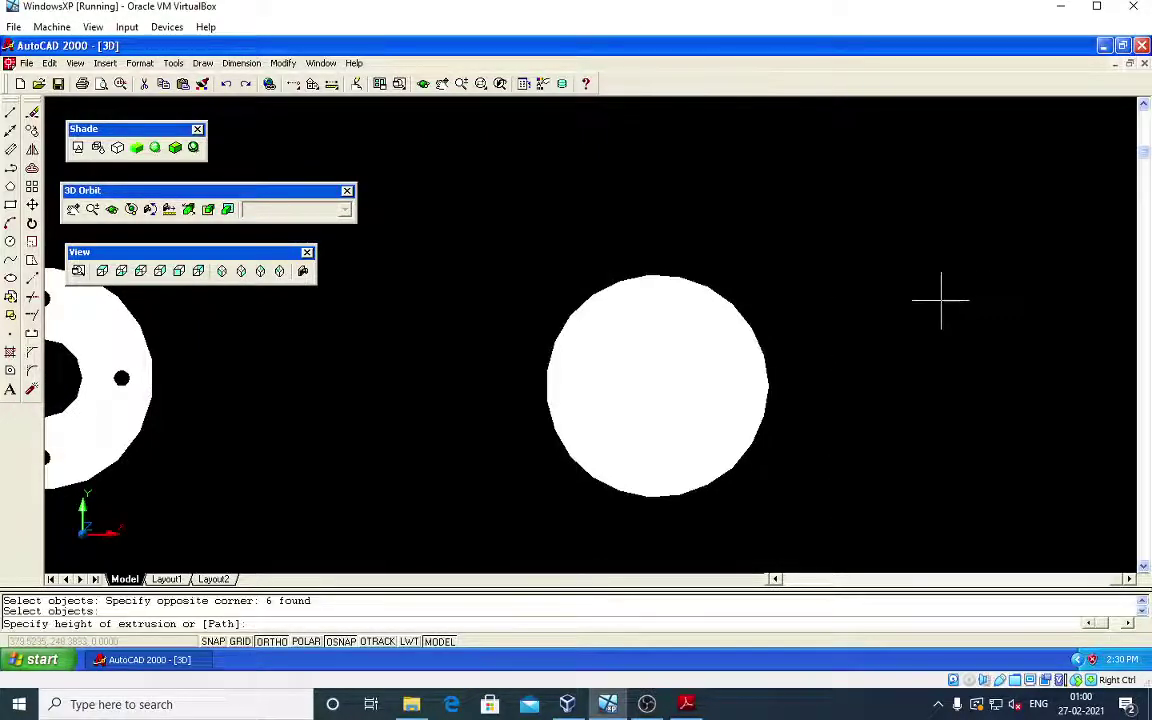
pyautogui.click(645, 704)
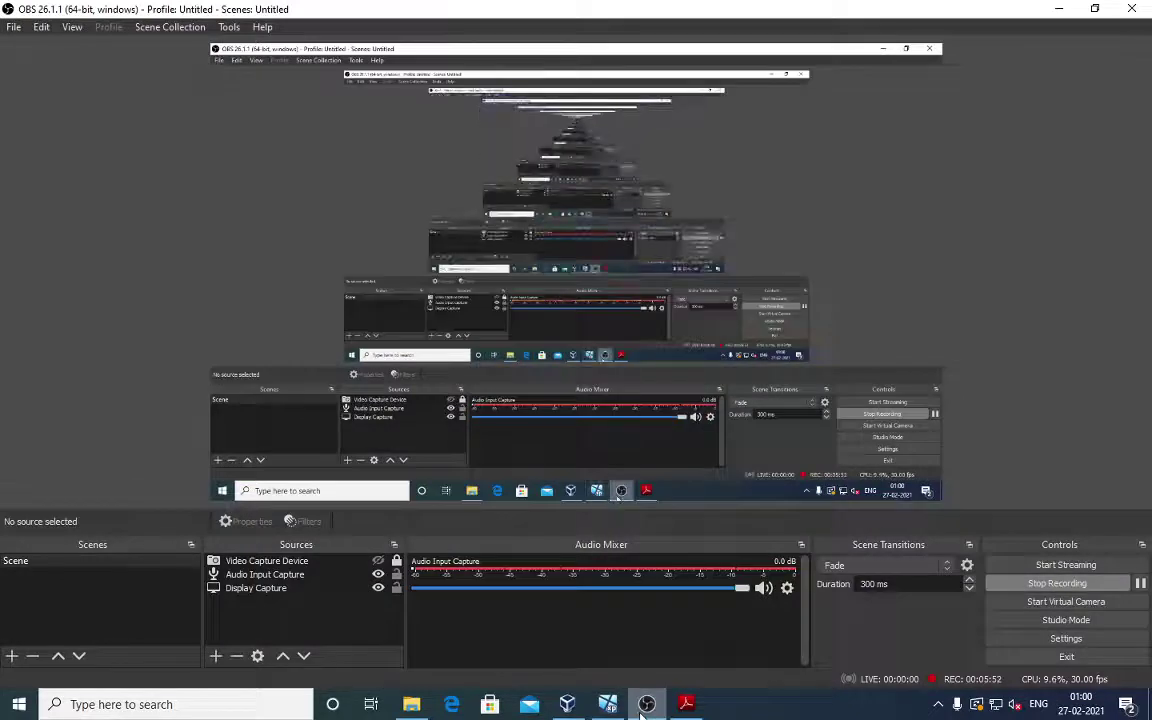
pyautogui.click(647, 704)
pyautogui.write('su')
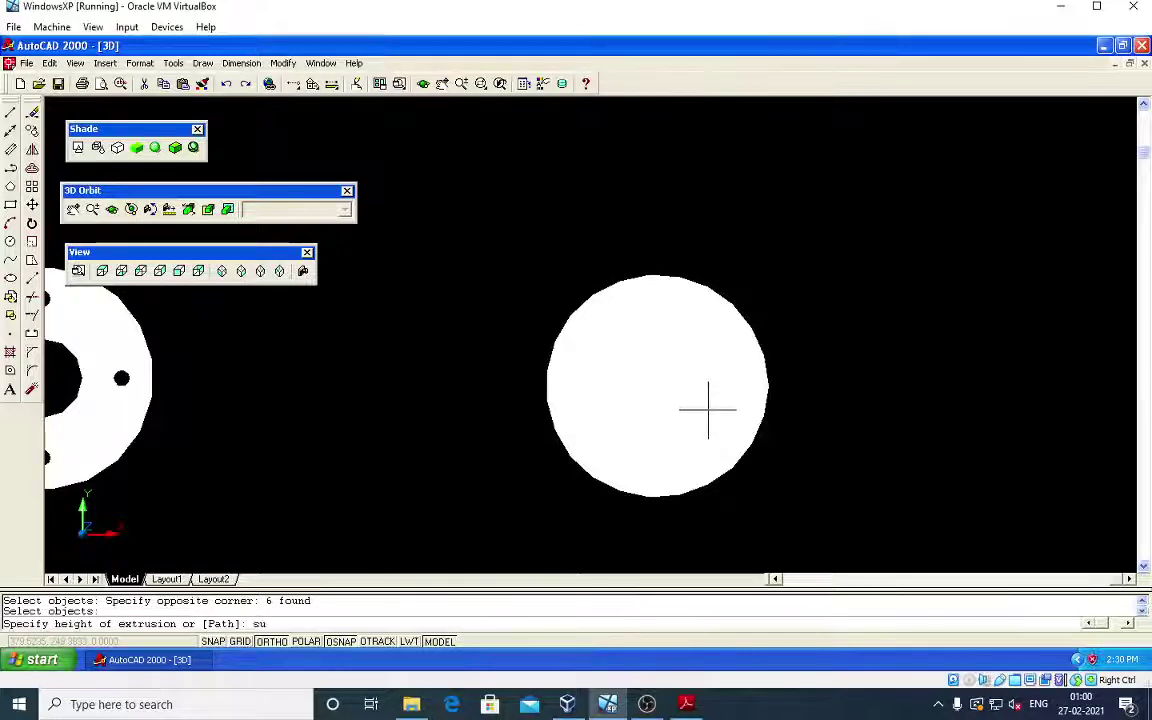
# Step: Cancel the pending extrusion height and orbit the view to see the flat regions at an angle
pyautogui.press('BackSpace')
pyautogui.press('BackSpace')
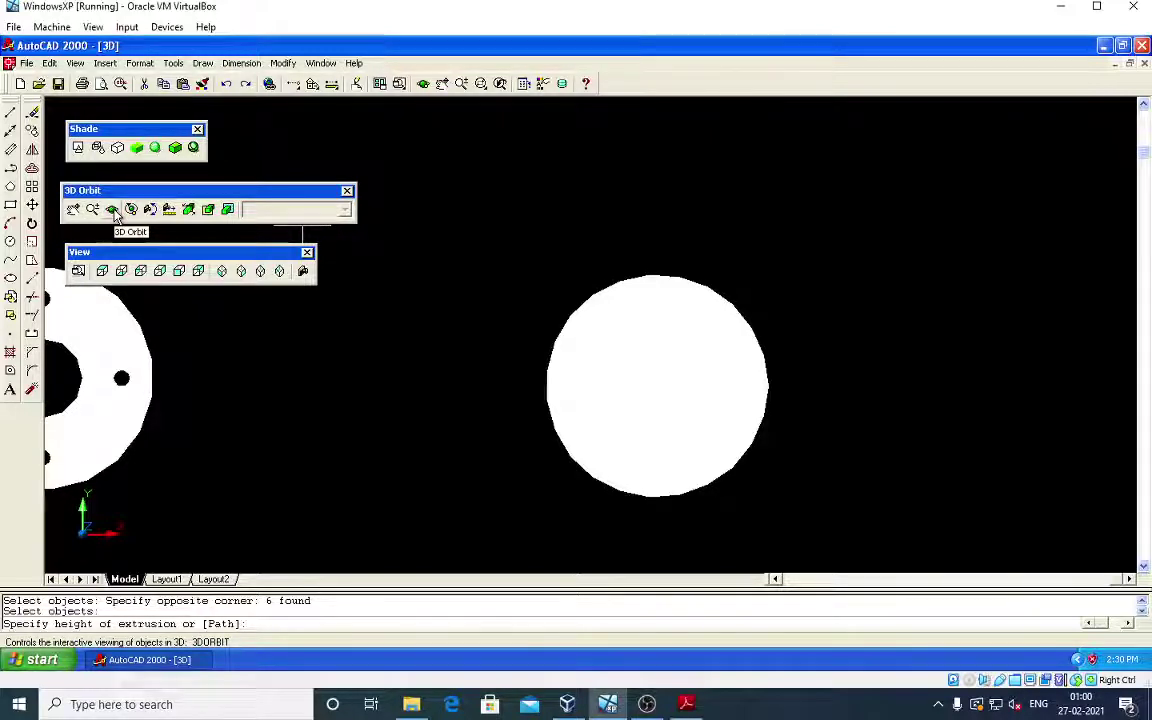
pyautogui.click(111, 209)
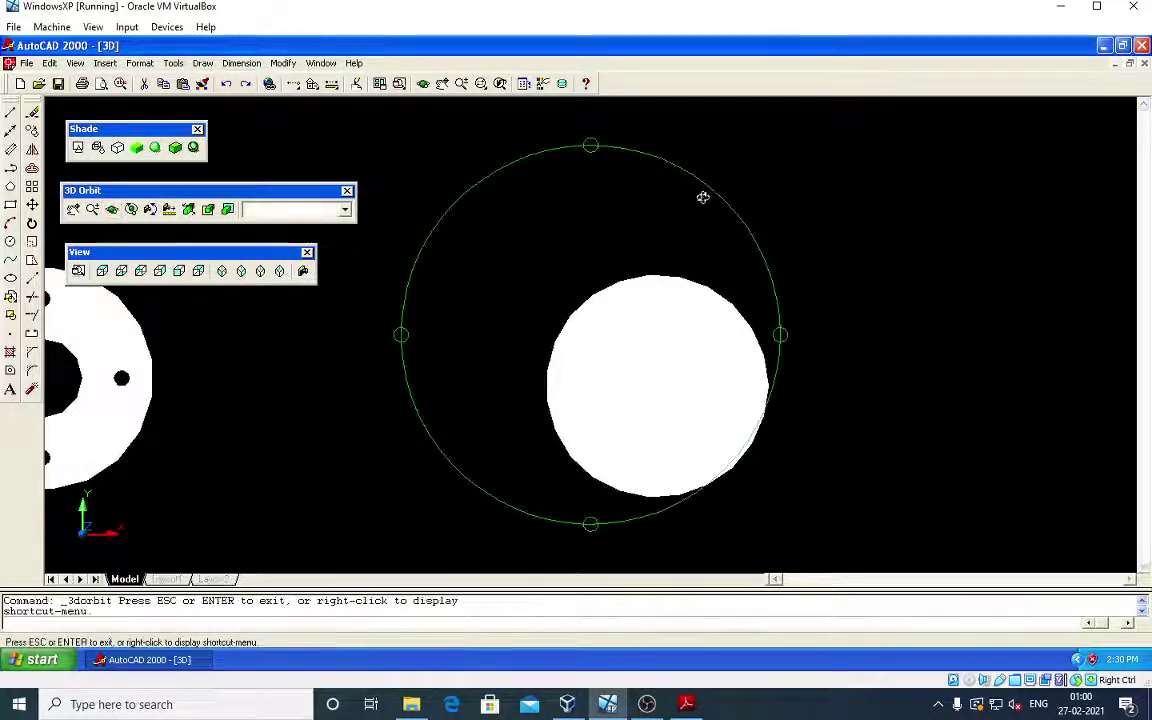
pyautogui.moveTo(662, 212)
pyautogui.mouseDown()
pyautogui.moveTo(527, 360)
pyautogui.moveTo(537, 329)
pyautogui.mouseUp()
pyautogui.moveTo(631, 284)
pyautogui.mouseDown()
pyautogui.moveTo(579, 368)
pyautogui.moveTo(649, 264)
pyautogui.moveTo(656, 216)
pyautogui.mouseUp()
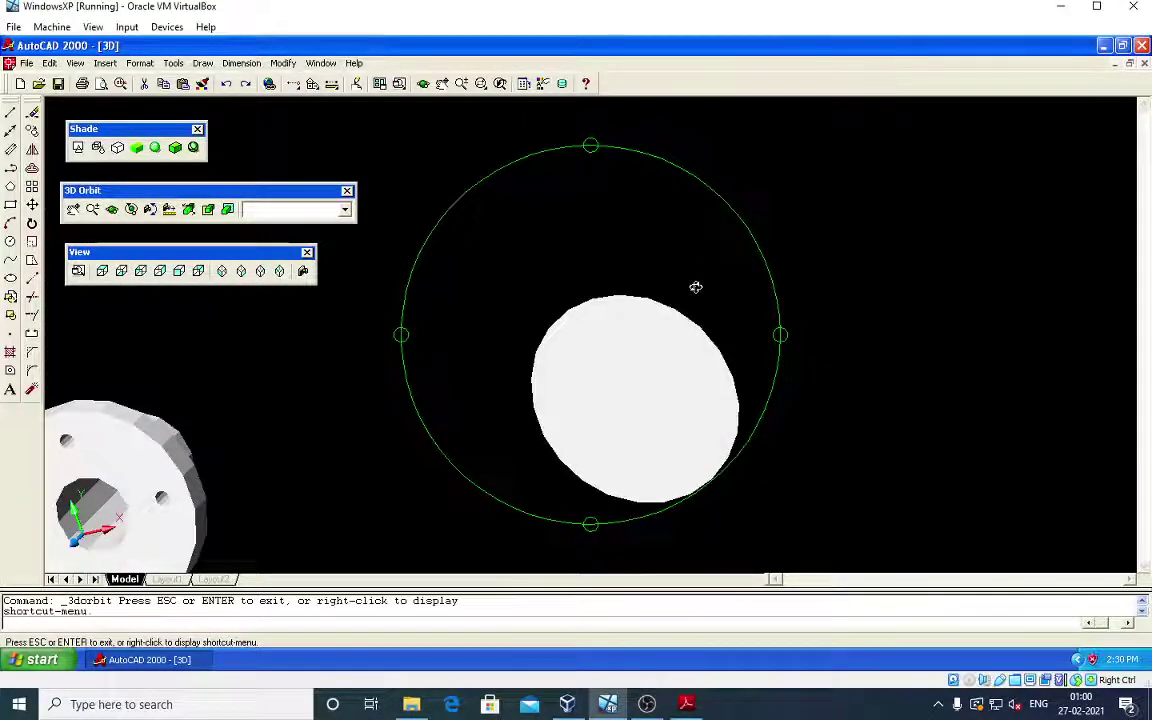
pyautogui.press('Escape')
pyautogui.press('Escape')
pyautogui.press('Escape')
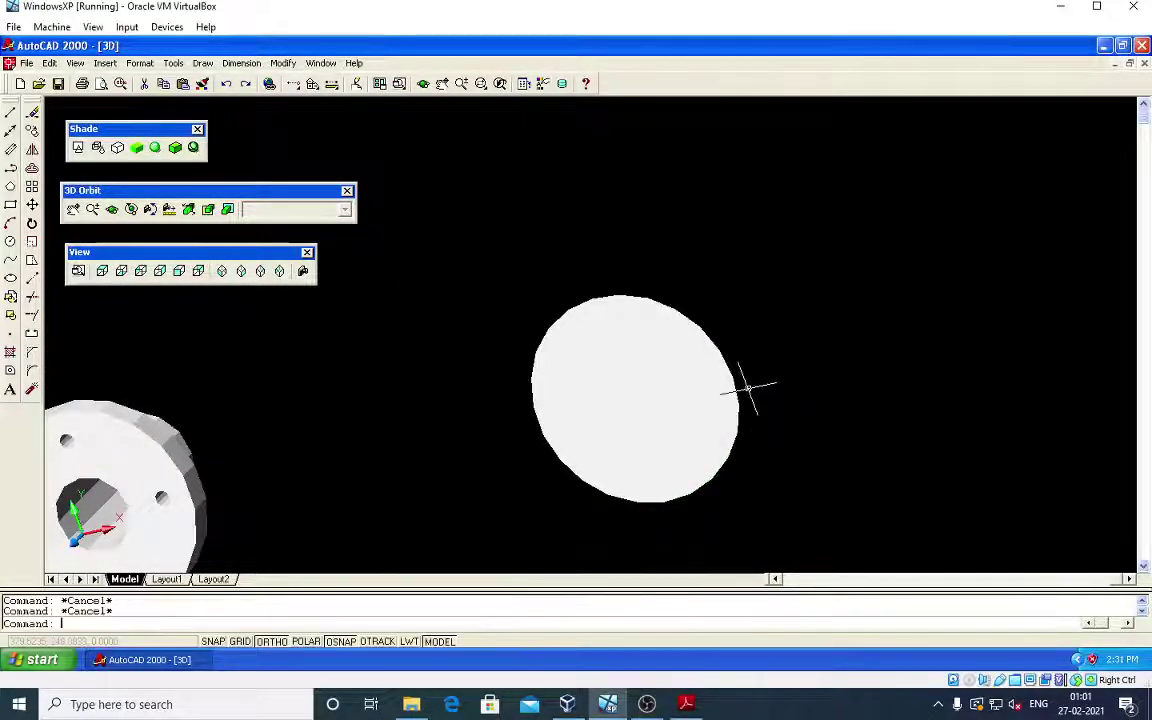
# Step: Extrude the disc's six regions 20 units high with 0 taper, checking the PDF for thickness
pyautogui.write('ext')
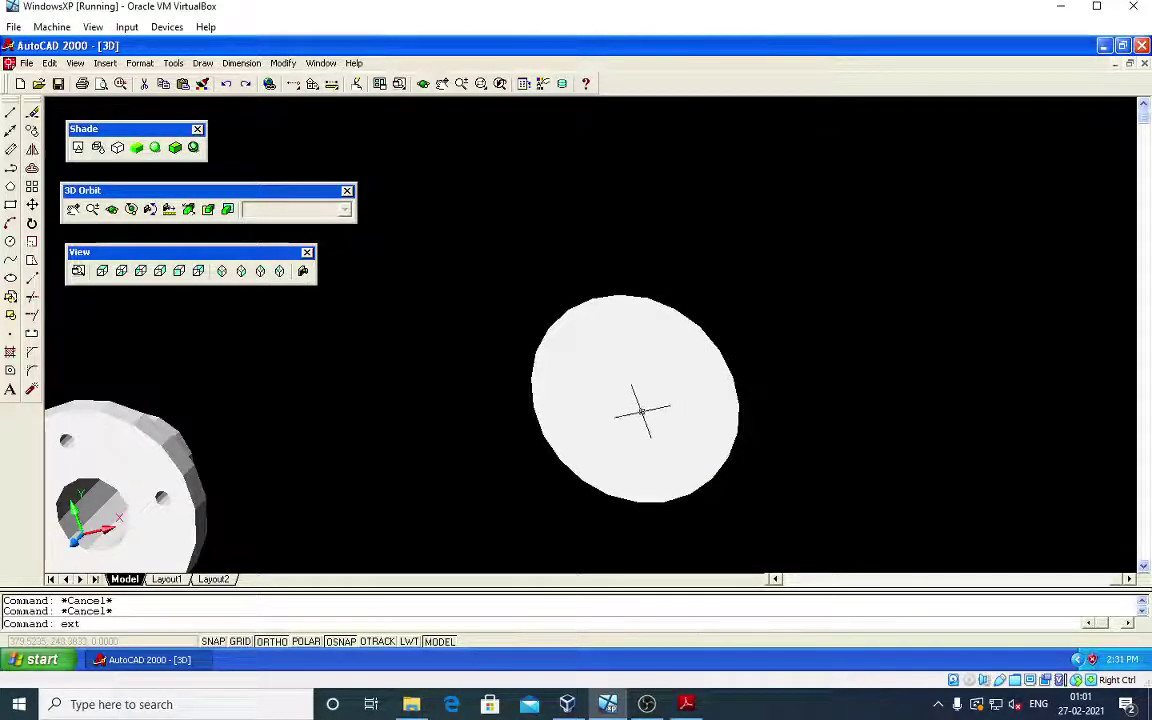
pyautogui.press('Return')
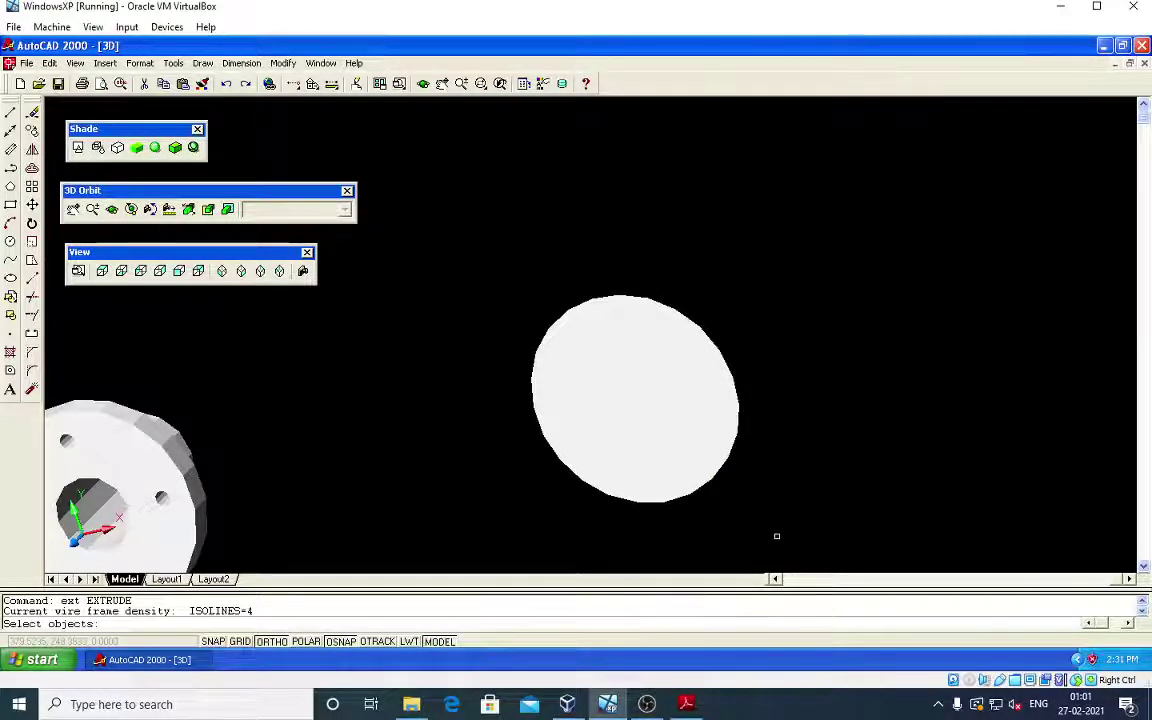
pyautogui.click(776, 536)
pyautogui.click(479, 218)
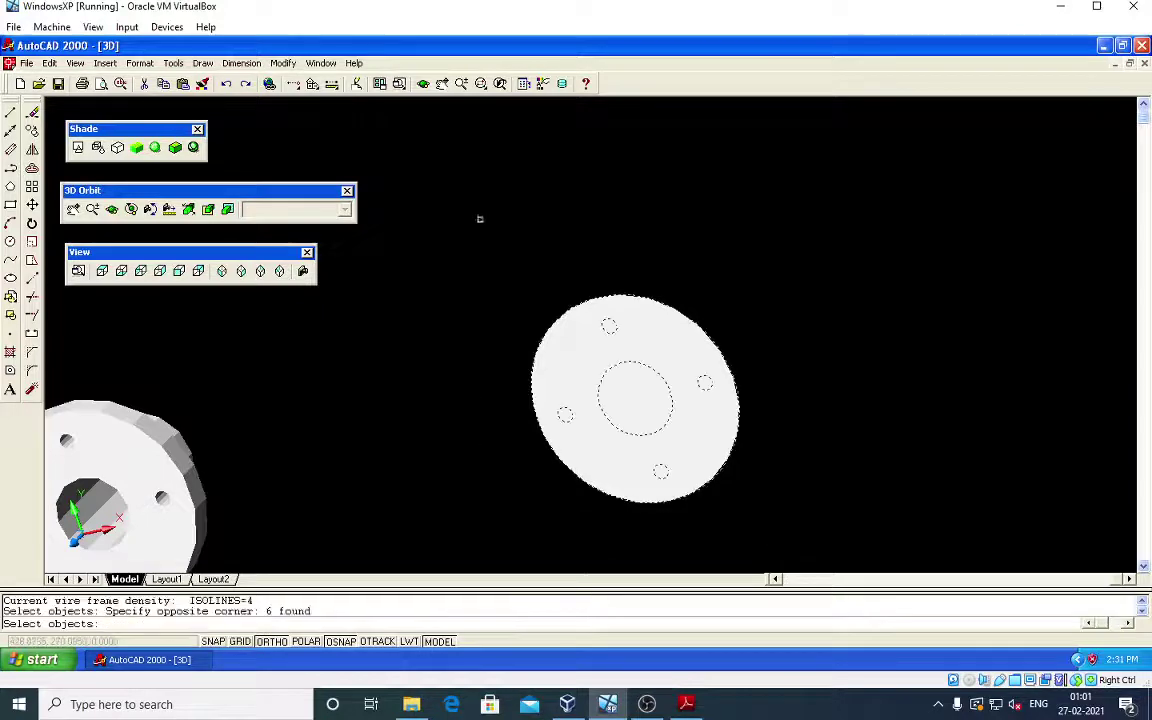
pyautogui.press('Return')
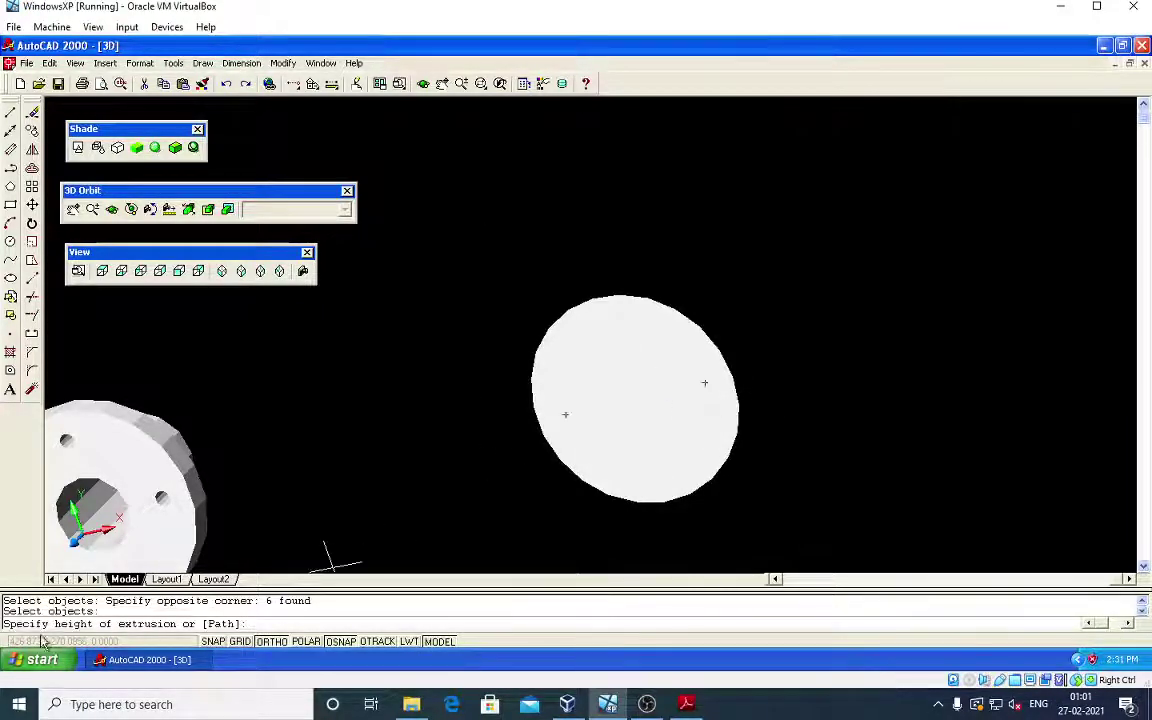
pyautogui.click(686, 704)
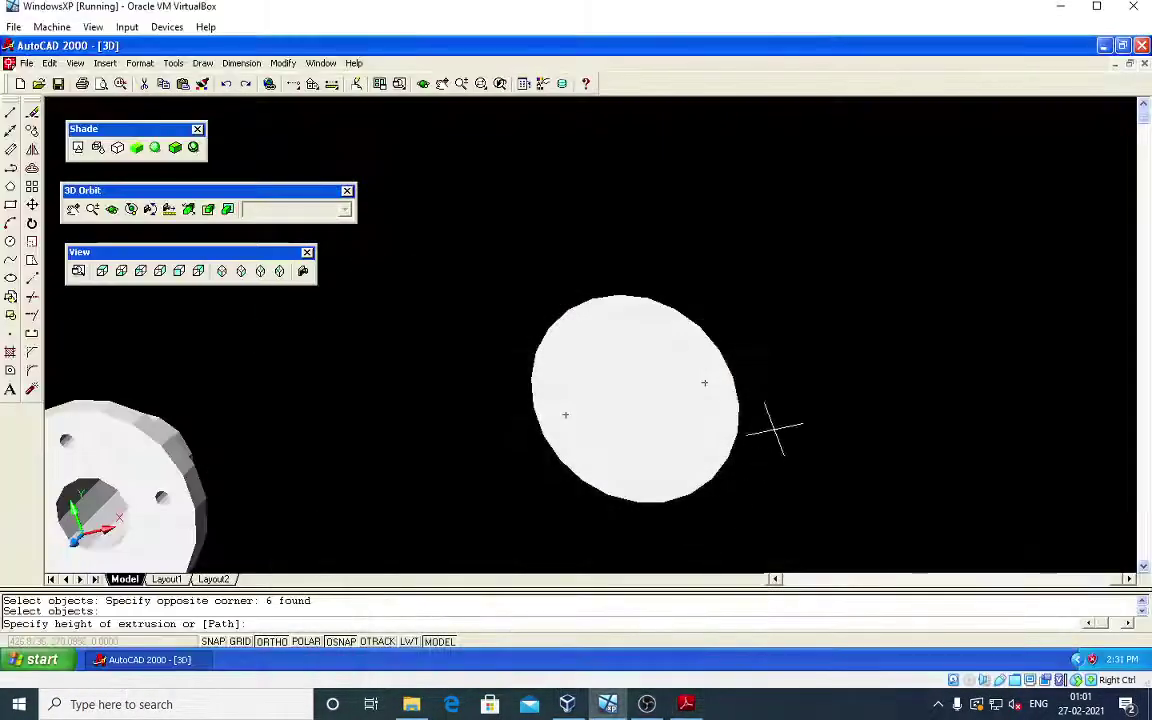
pyautogui.click(607, 704)
pyautogui.write('20')
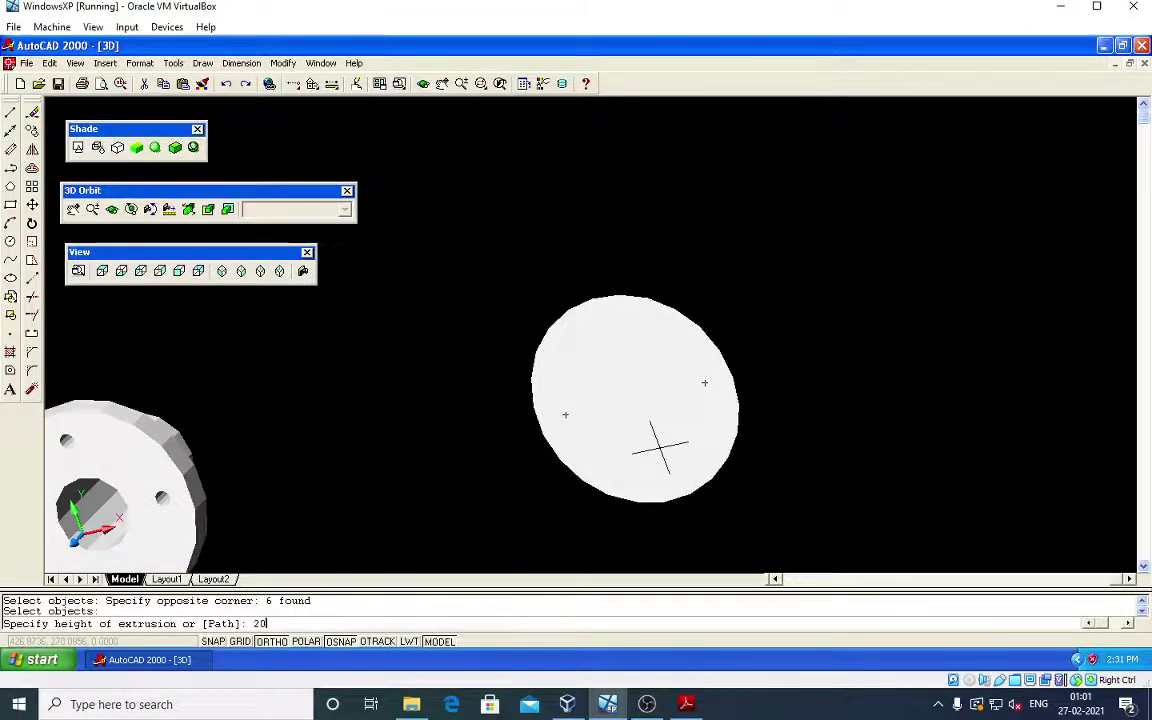
pyautogui.press('Return')
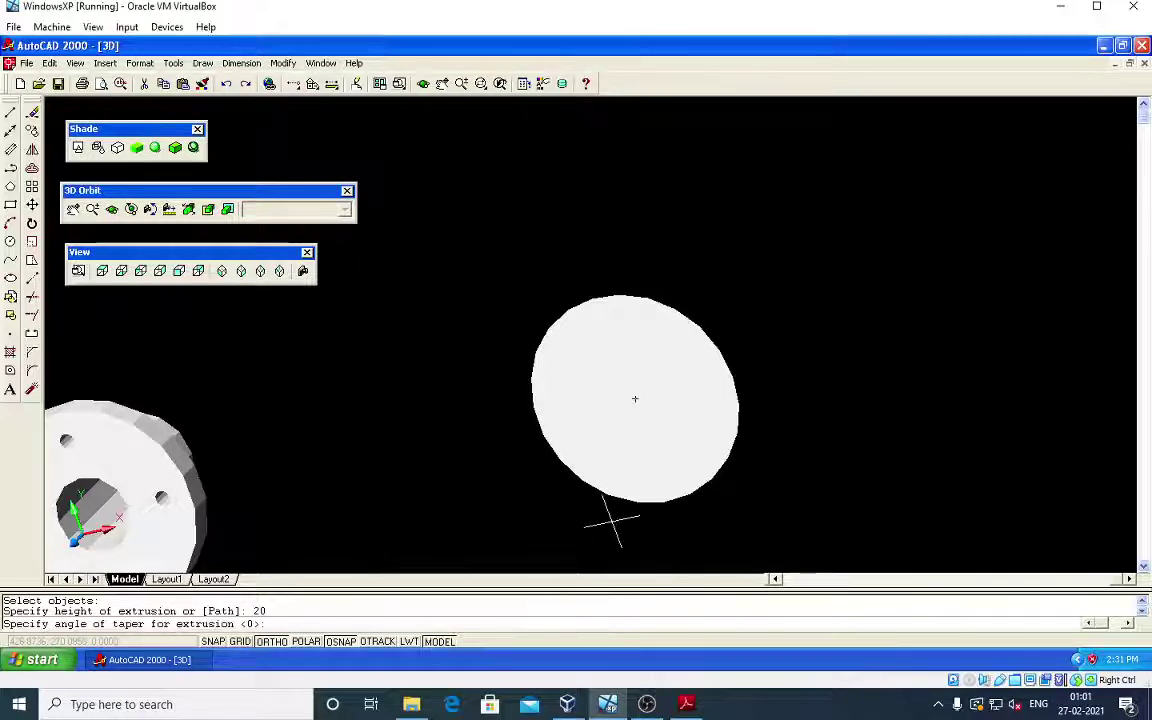
pyautogui.click(660, 471)
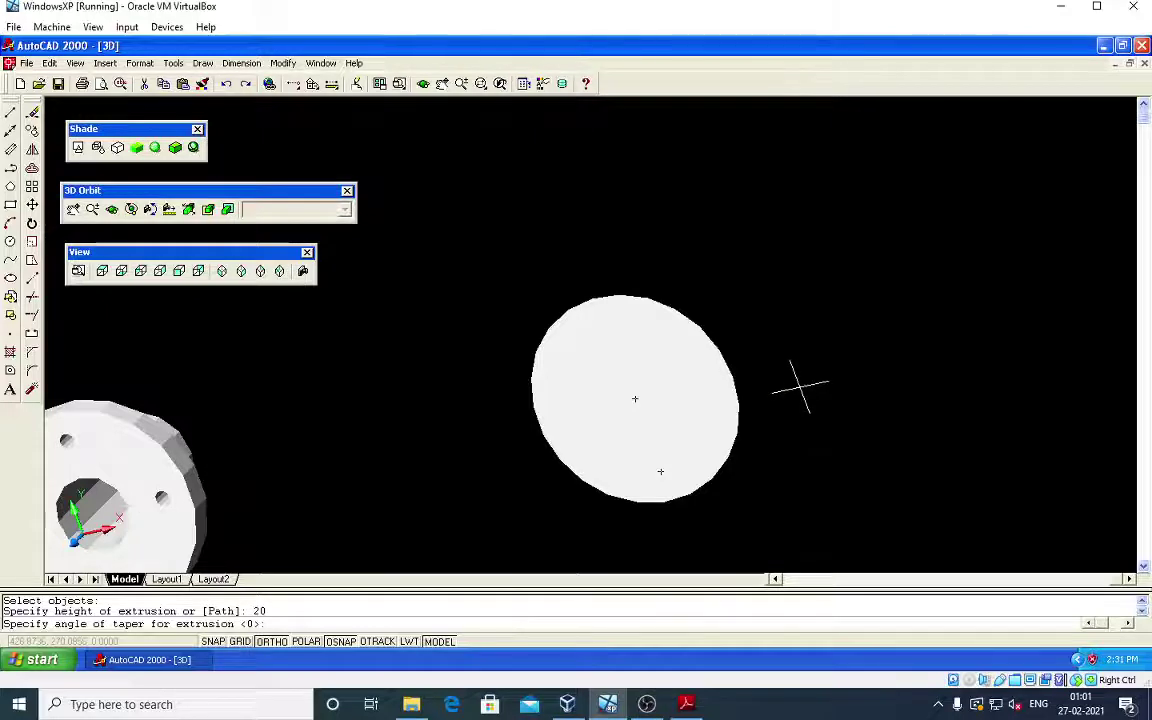
pyautogui.press('Return')
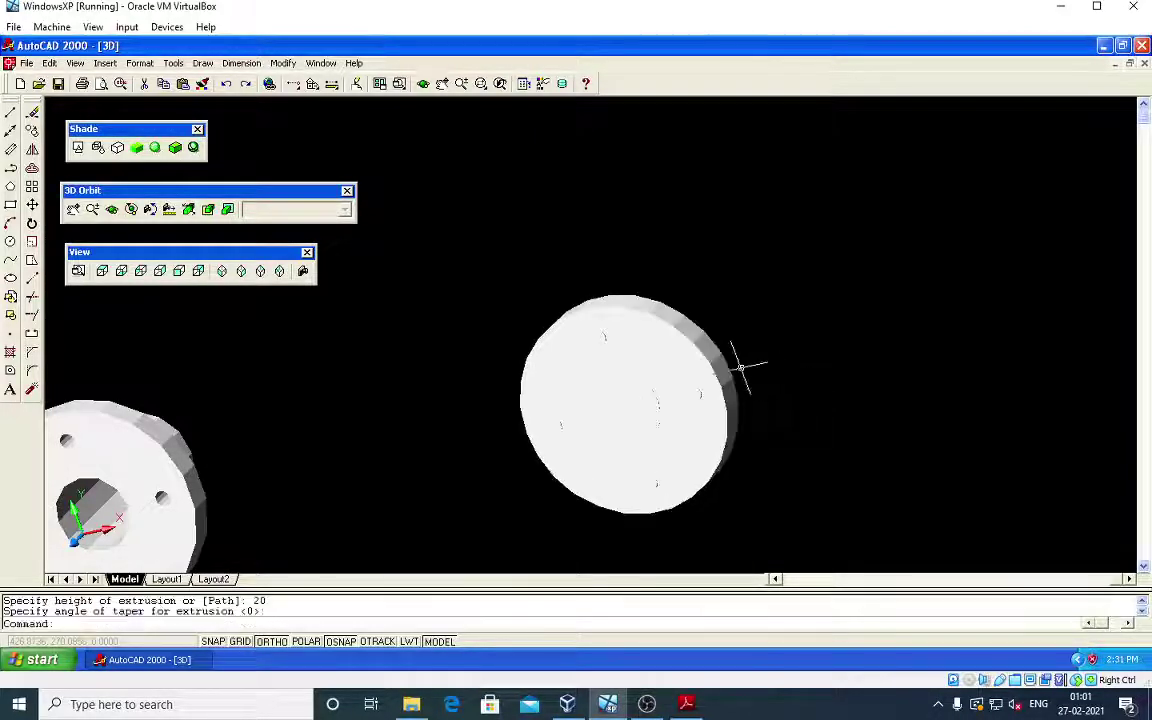
# Step: Orbit the view to show the 20-unit extruded plate nearly face-on with its hole edges
pyautogui.click(612, 272)
pyautogui.click(609, 287)
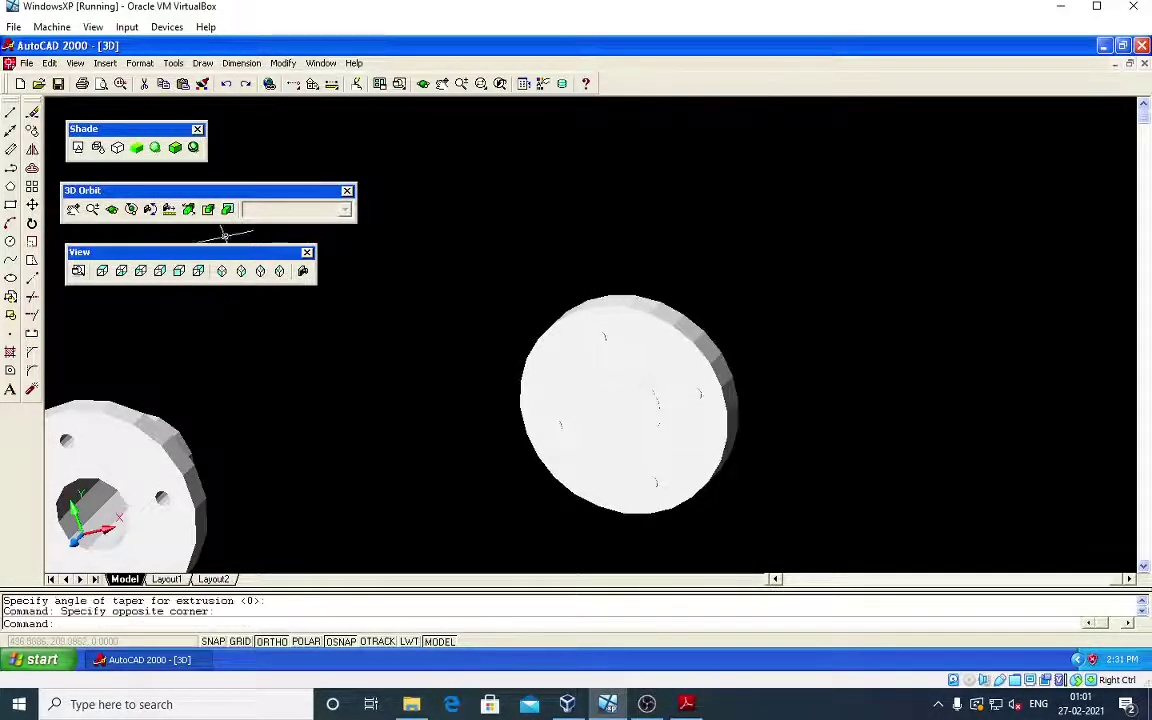
pyautogui.click(112, 210)
pyautogui.moveTo(771, 303)
pyautogui.mouseDown()
pyautogui.moveTo(651, 368)
pyautogui.moveTo(689, 363)
pyautogui.moveTo(784, 311)
pyautogui.mouseUp()
pyautogui.moveTo(597, 373)
pyautogui.mouseDown()
pyautogui.moveTo(585, 300)
pyautogui.moveTo(548, 321)
pyautogui.mouseUp()
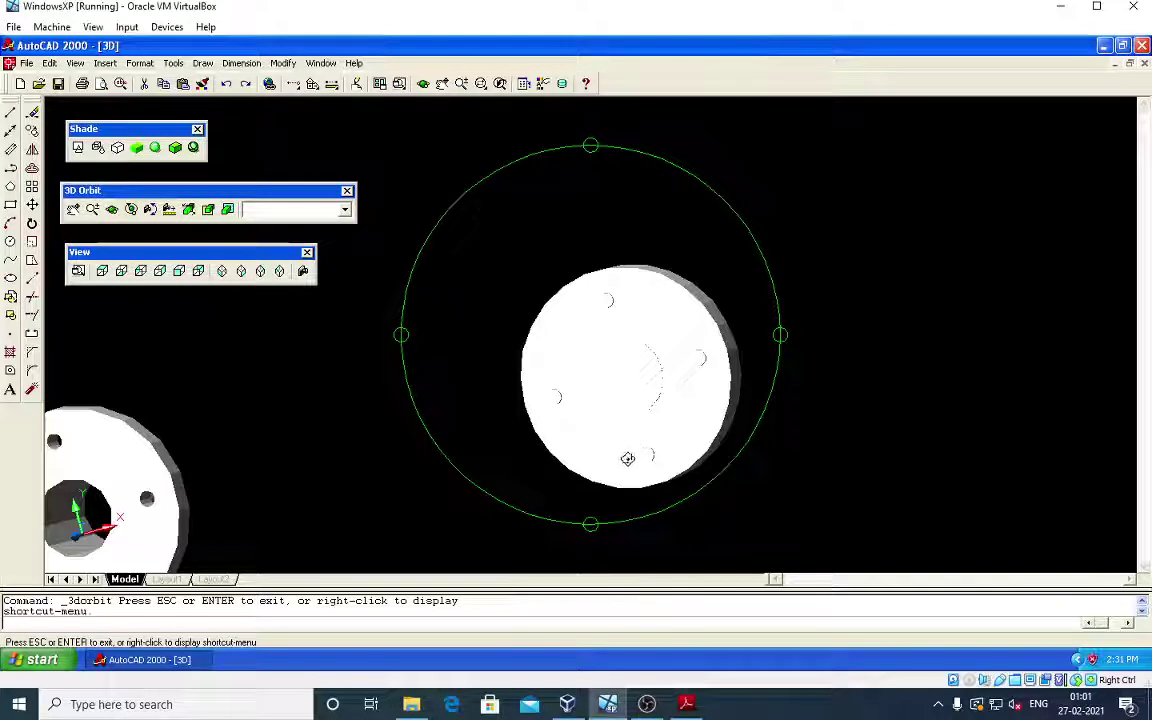
pyautogui.press('Escape')
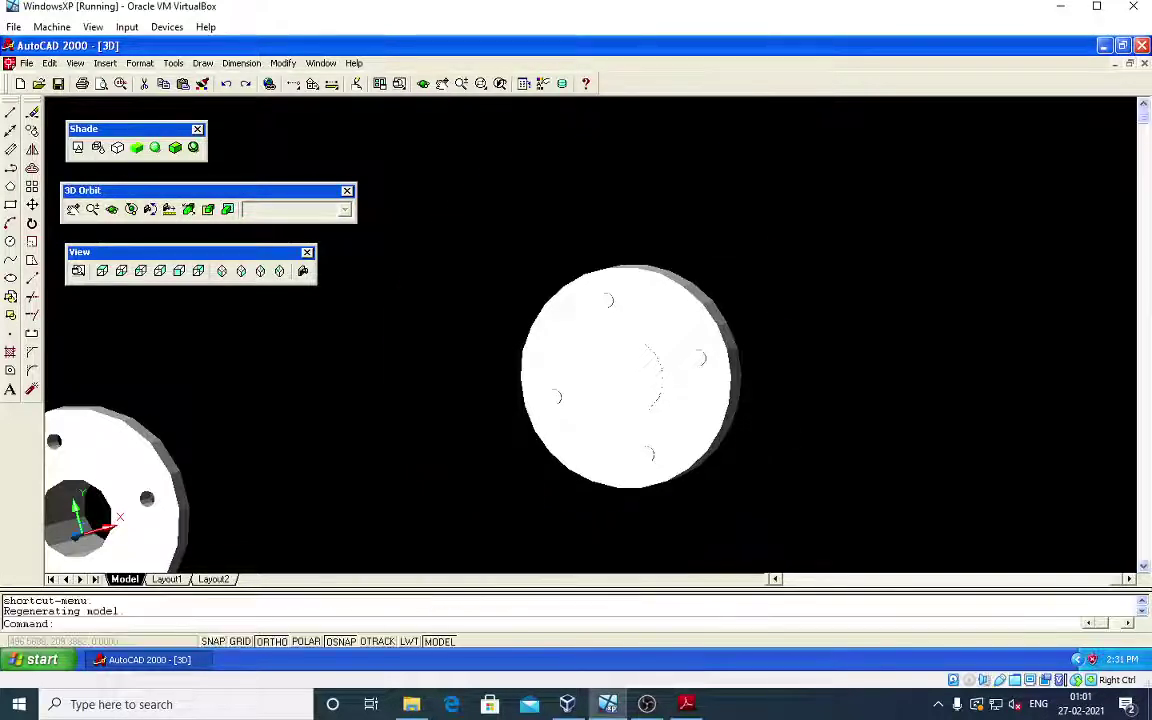
pyautogui.press('Escape')
pyautogui.write('su')
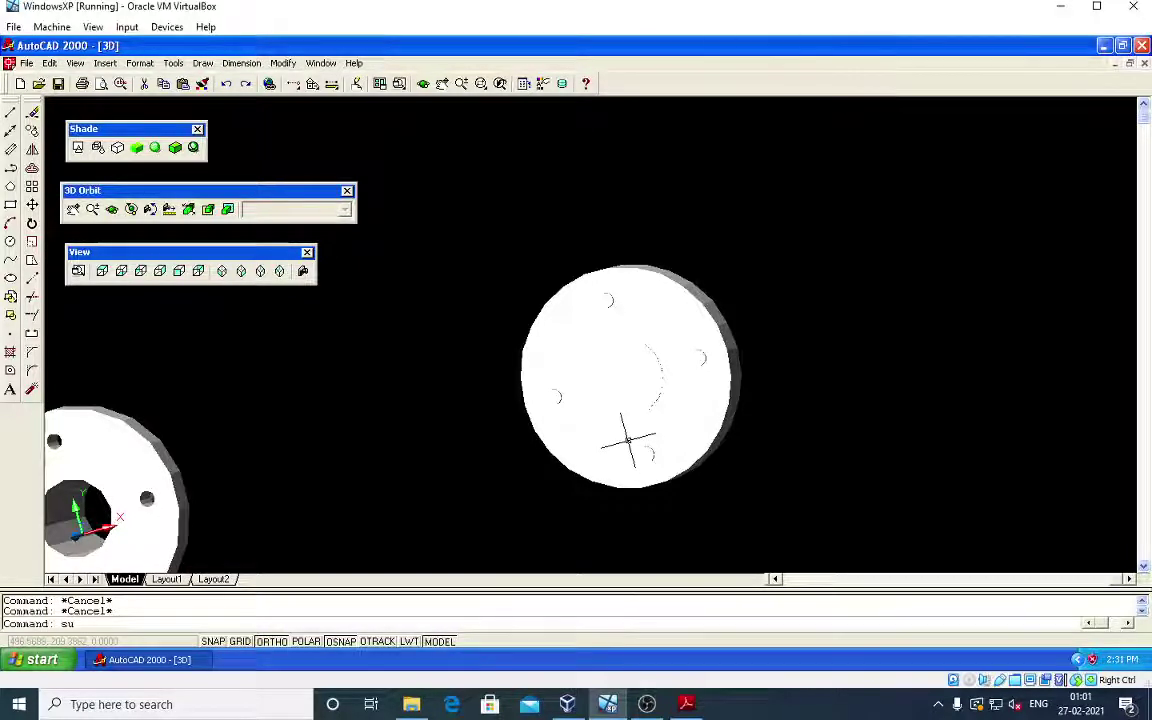
# Step: Subtract the central bore cylinder and the four bolt-hole cylinders from the plate solid
pyautogui.press('Return')
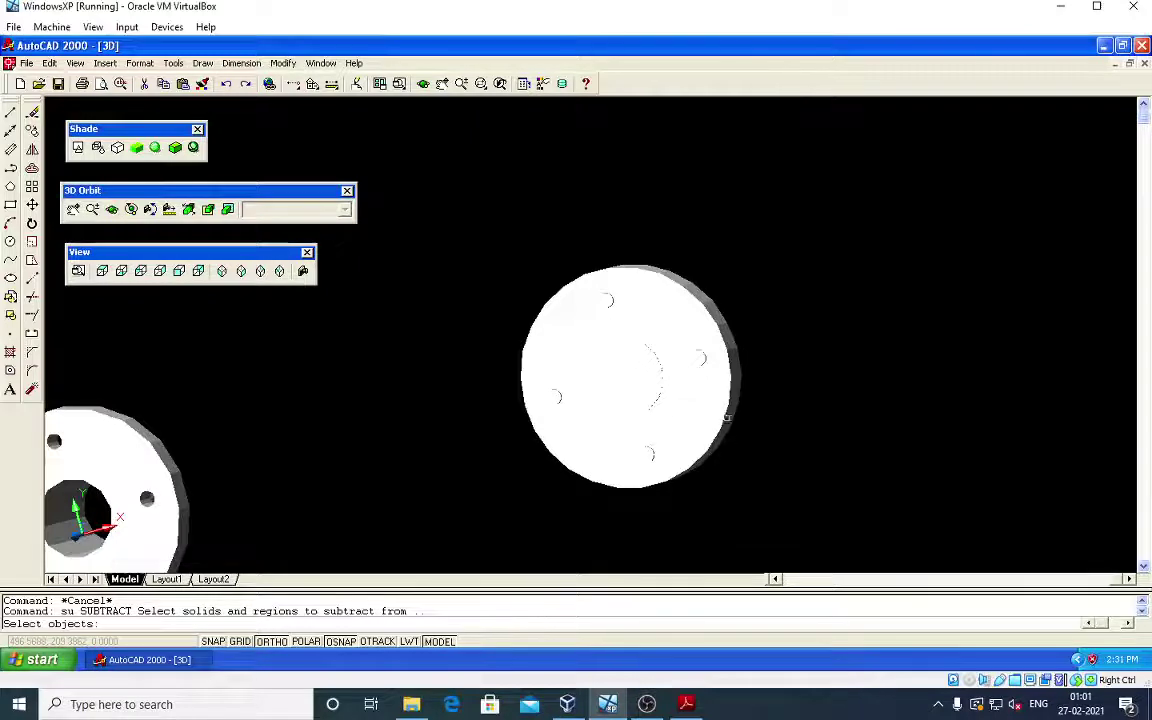
pyautogui.click(725, 413)
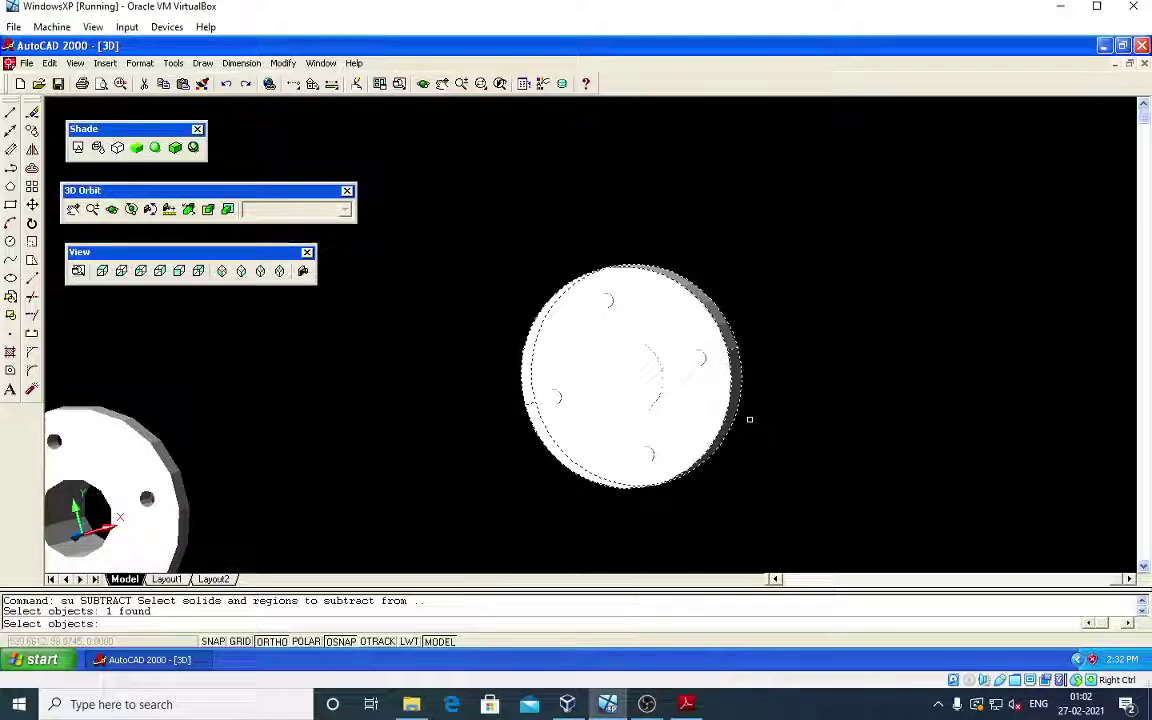
pyautogui.press('Return')
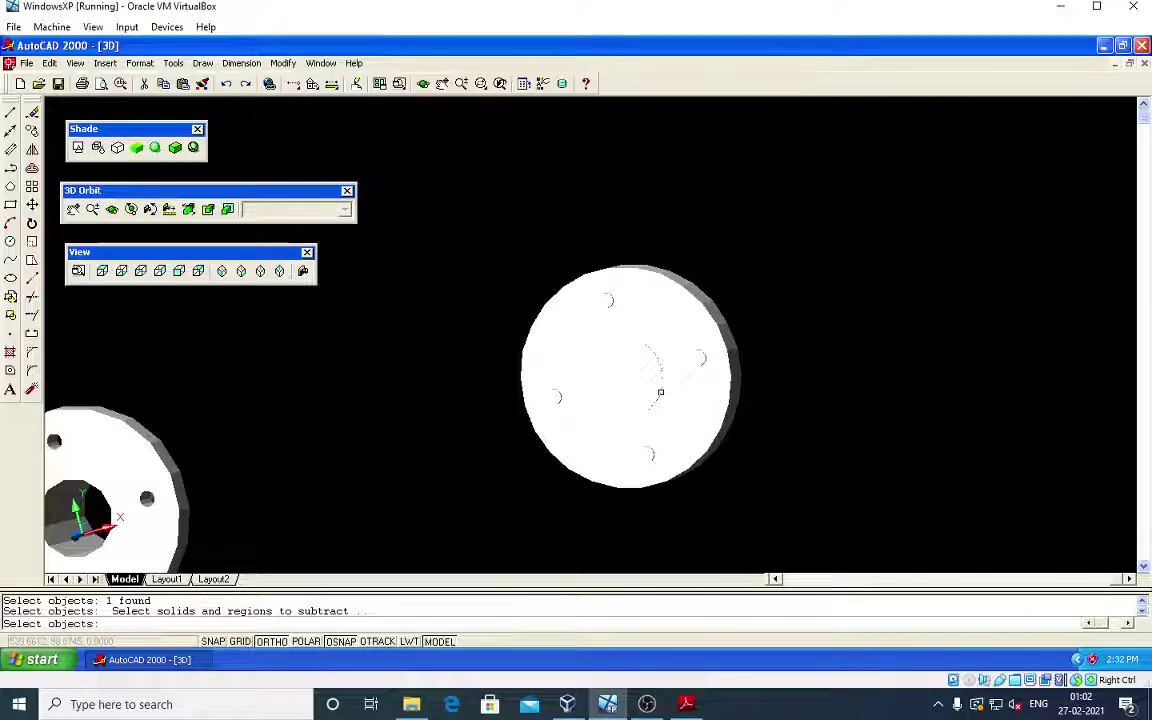
pyautogui.click(671, 386)
pyautogui.click(703, 359)
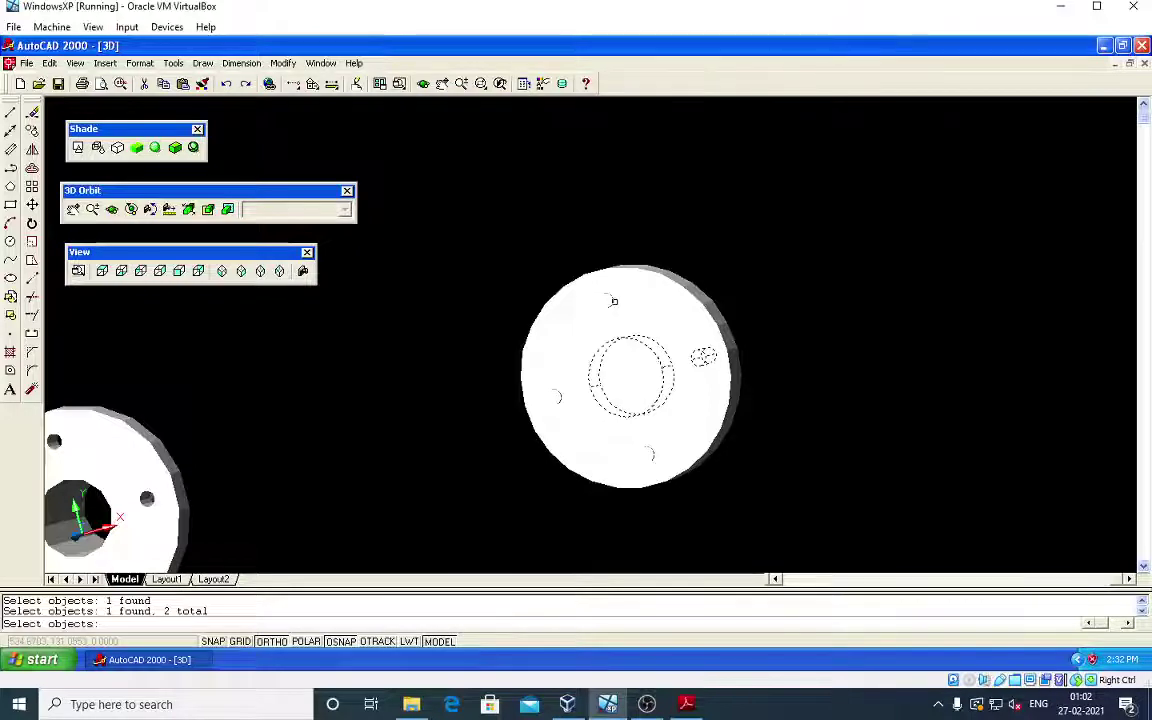
pyautogui.click(614, 301)
pyautogui.click(559, 397)
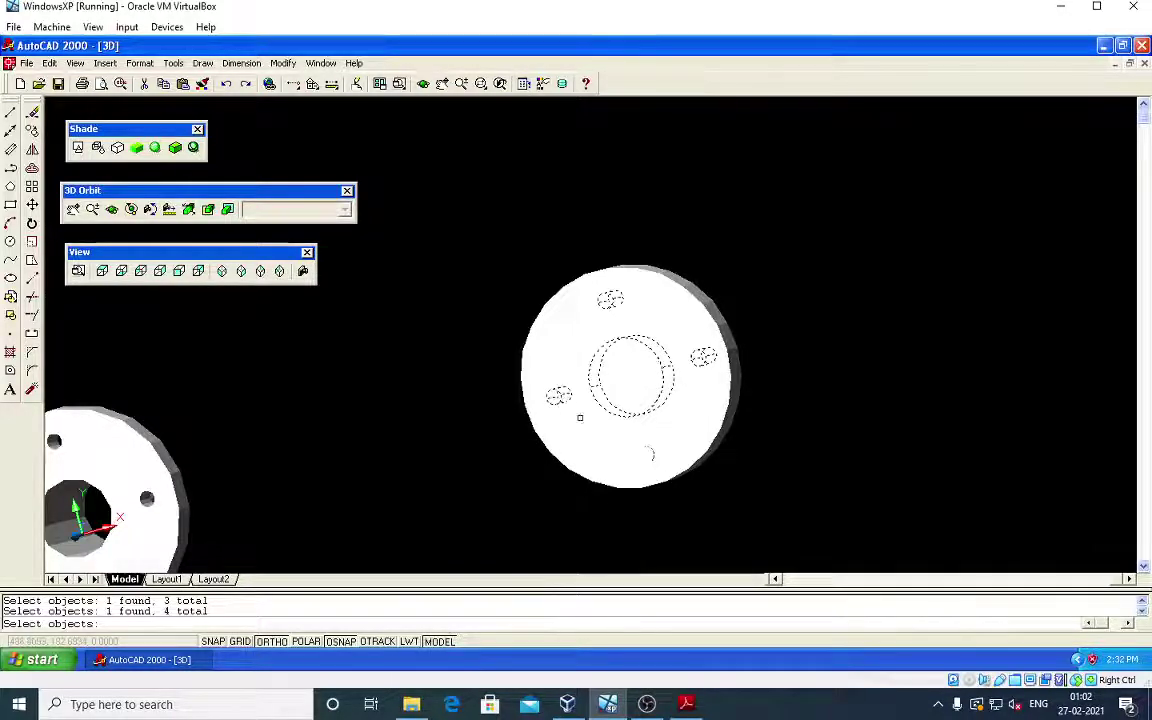
pyautogui.click(649, 450)
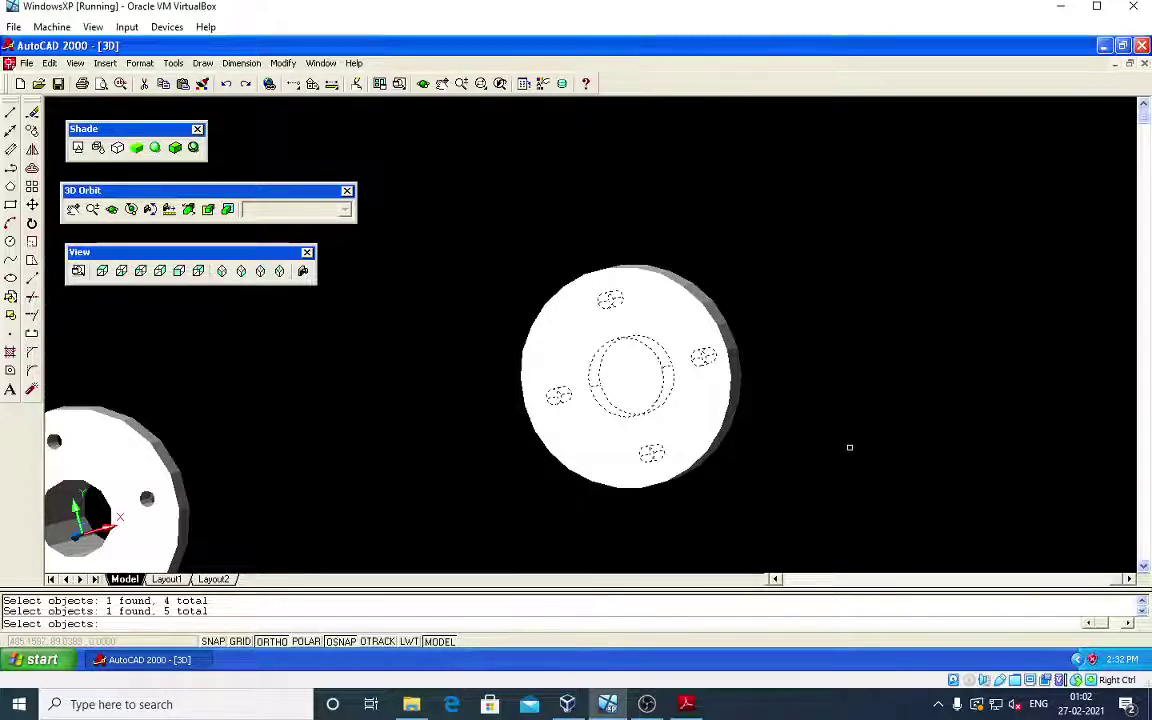
pyautogui.rightClick(845, 447)
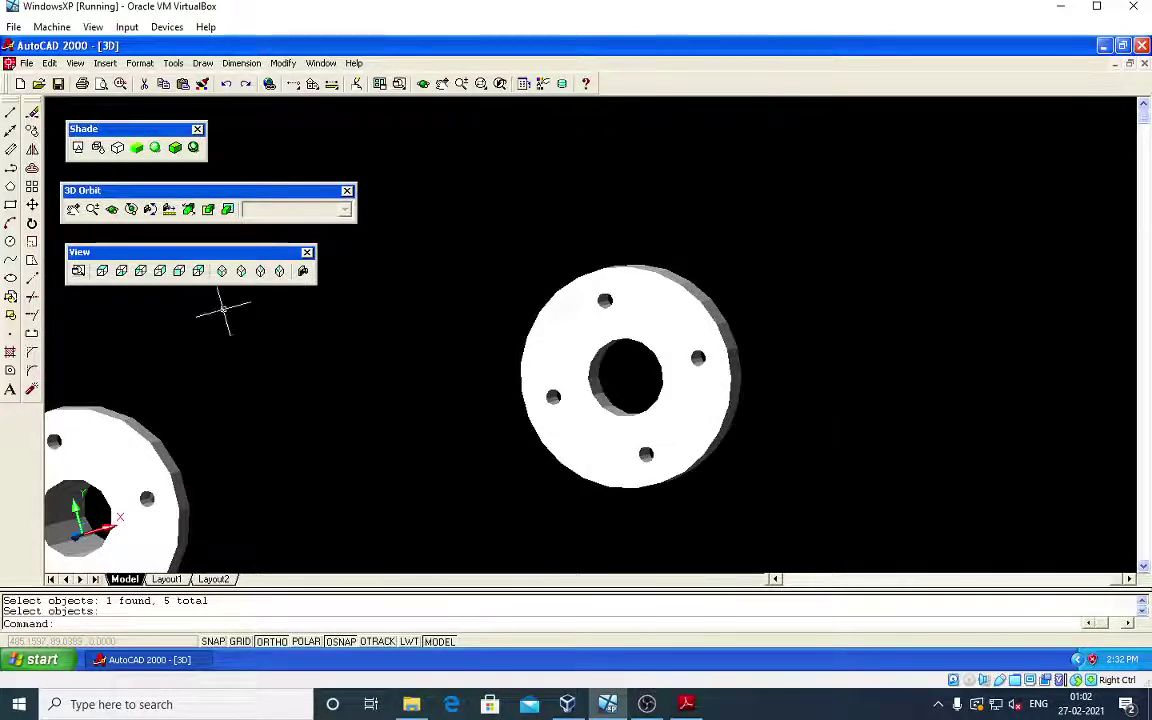
# Step: Orbit the model to inspect the drilled discs edge-on and tilted
pyautogui.click(112, 209)
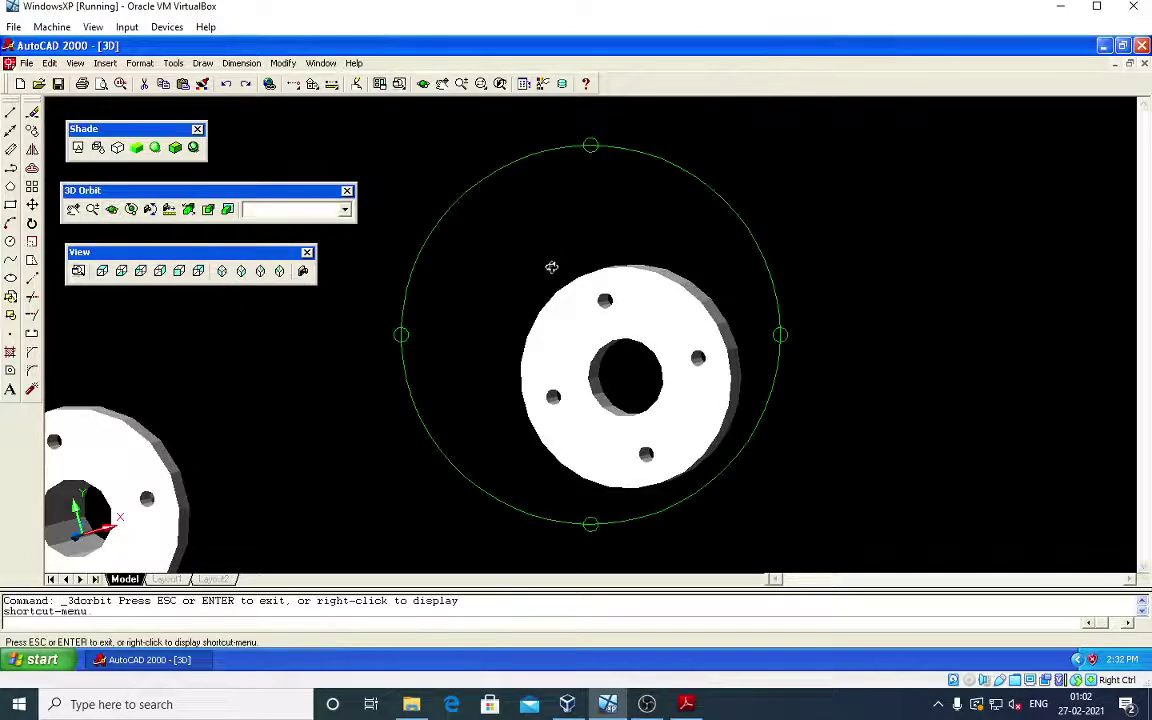
pyautogui.moveTo(550, 265)
pyautogui.mouseDown()
pyautogui.moveTo(548, 491)
pyautogui.moveTo(563, 340)
pyautogui.moveTo(290, 442)
pyautogui.mouseUp()
pyautogui.moveTo(314, 492); pyautogui.dragTo(299, 383)
pyautogui.moveTo(627, 456); pyautogui.dragTo(323, 350)
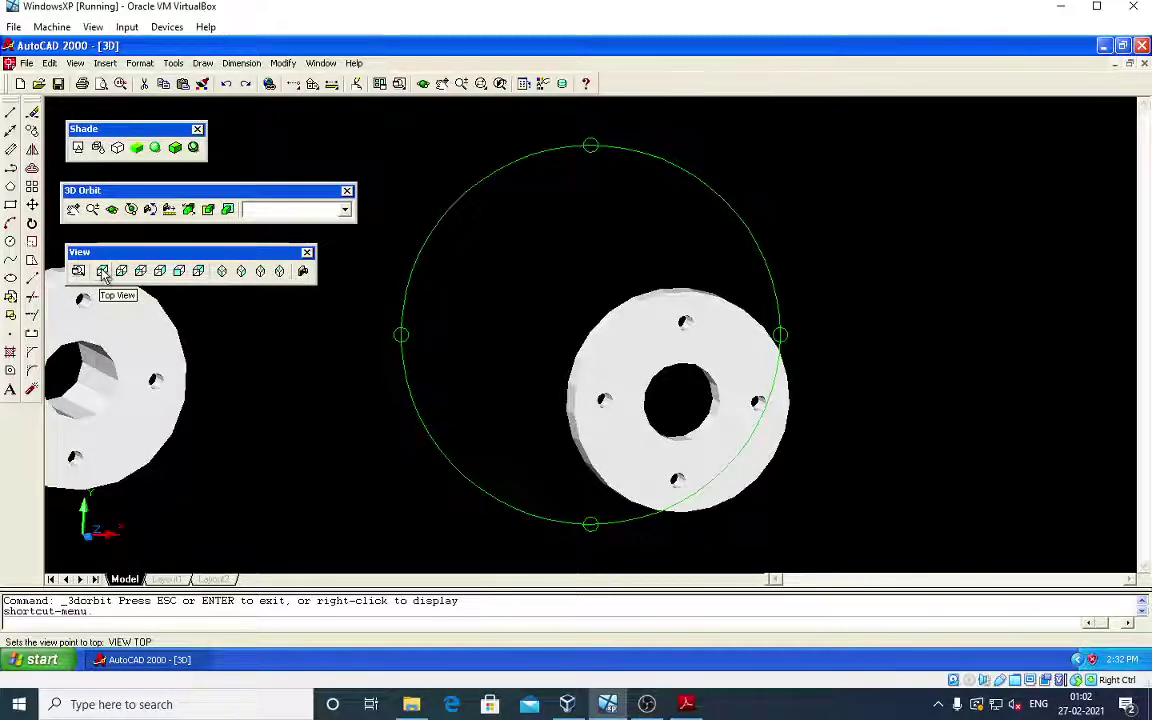
# Step: Show both discs flat from above, zoomed out and panned to fit, after a quick orbit check
pyautogui.click(104, 271)
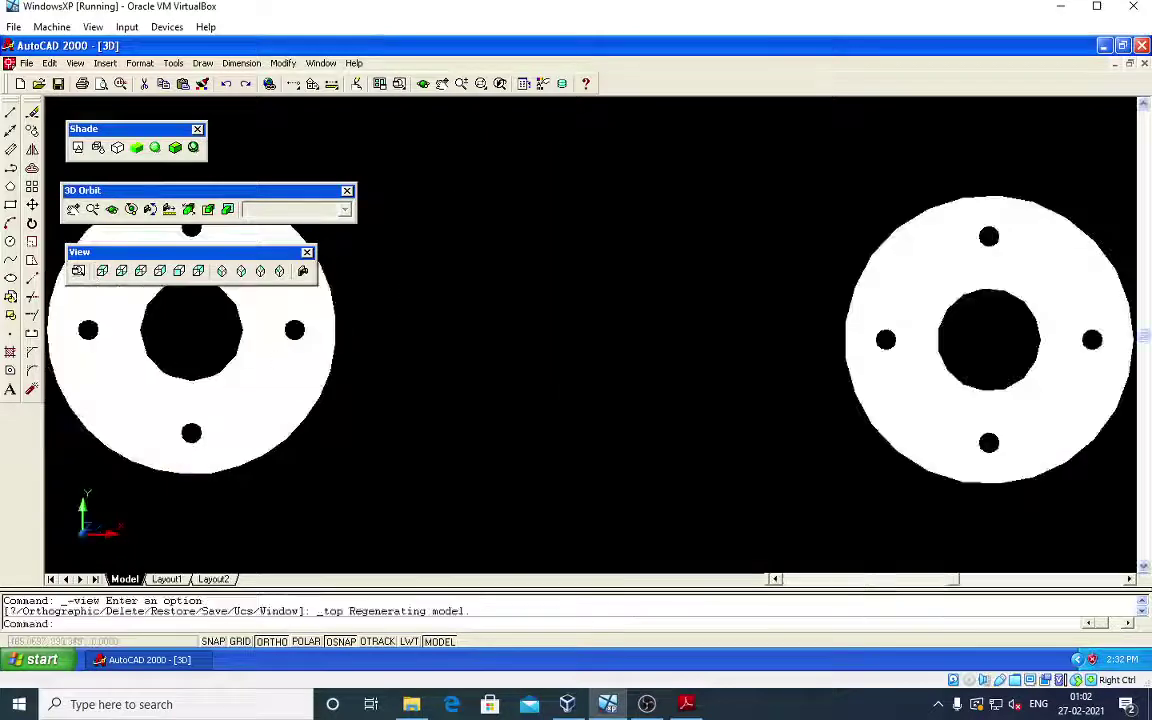
pyautogui.scroll(-2, 930, 410)
pyautogui.moveTo(920, 410); pyautogui.dragTo(742, 416, button='middle')
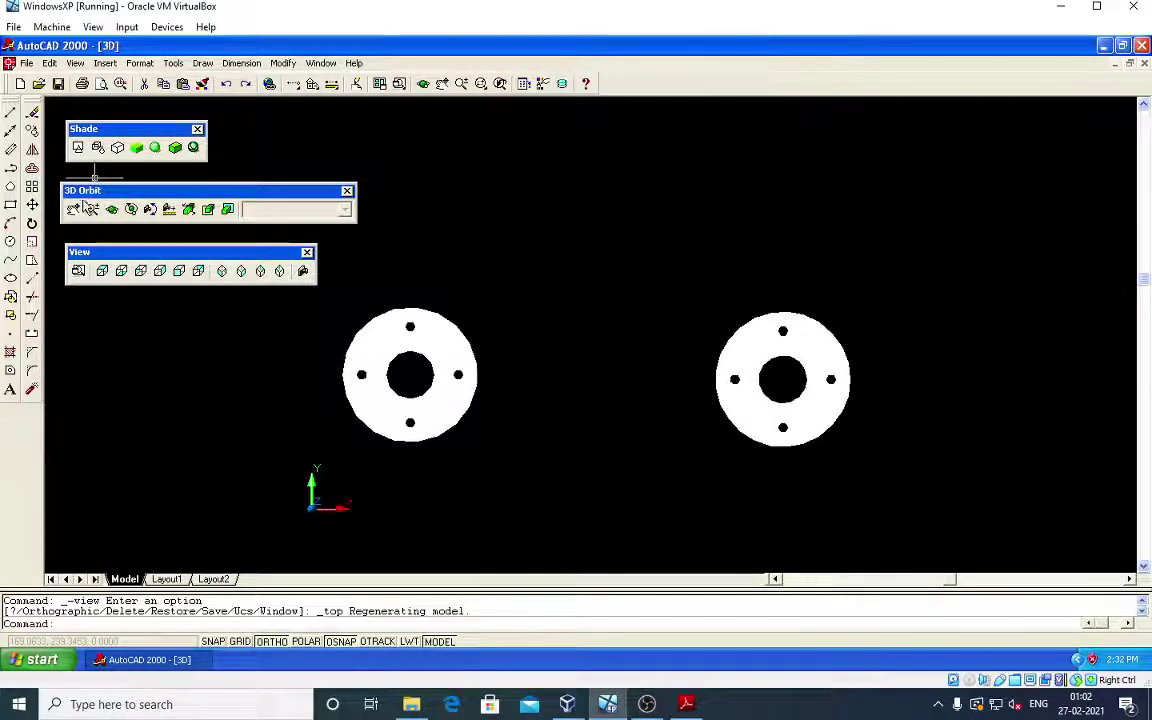
pyautogui.click(111, 209)
pyautogui.moveTo(520, 206)
pyautogui.mouseDown()
pyautogui.moveTo(504, 352)
pyautogui.moveTo(489, 339)
pyautogui.moveTo(563, 301)
pyautogui.mouseUp()
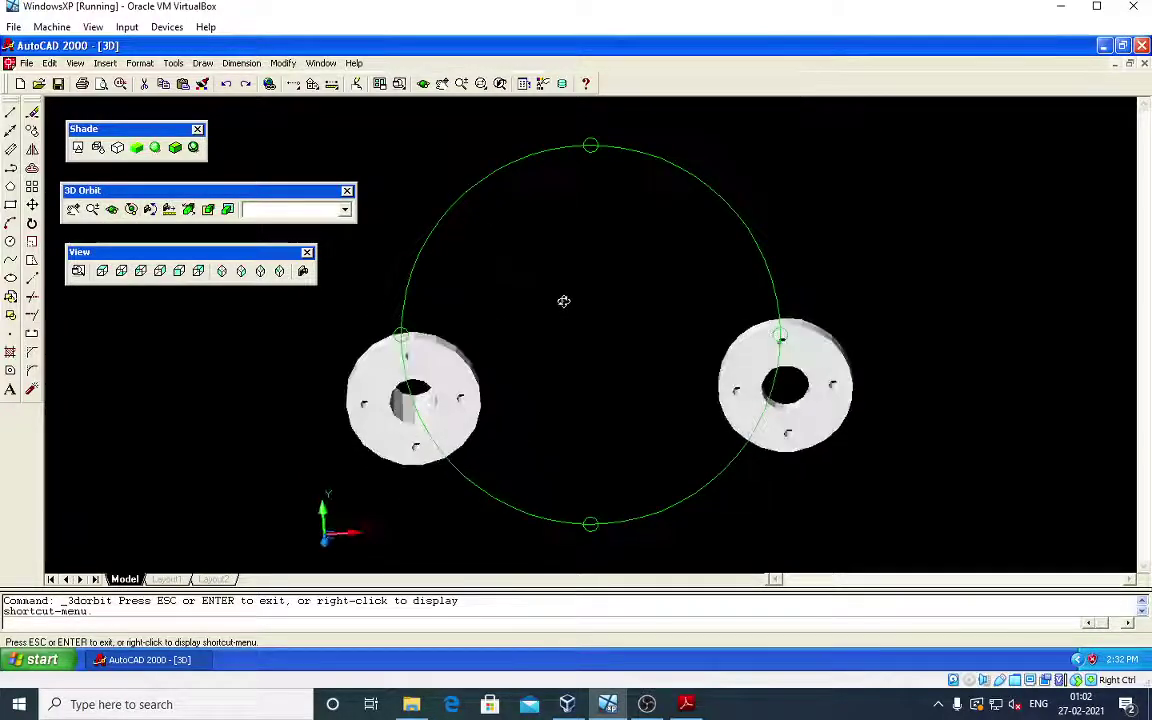
pyautogui.click(78, 272)
pyautogui.scroll(-2, 463, 378)
# Step: Move the right disc a little to the left, closer to the other flange
pyautogui.click(941, 483)
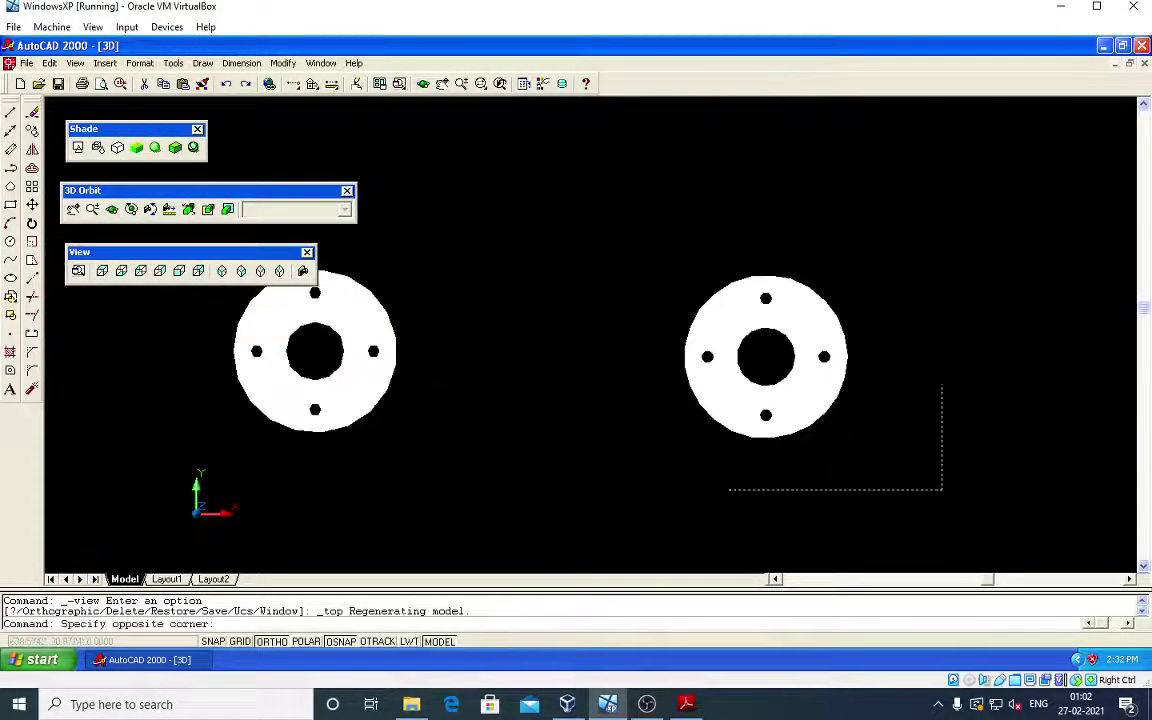
pyautogui.click(700, 330)
pyautogui.write('m')
pyautogui.press('Return')
pyautogui.click(766, 356)
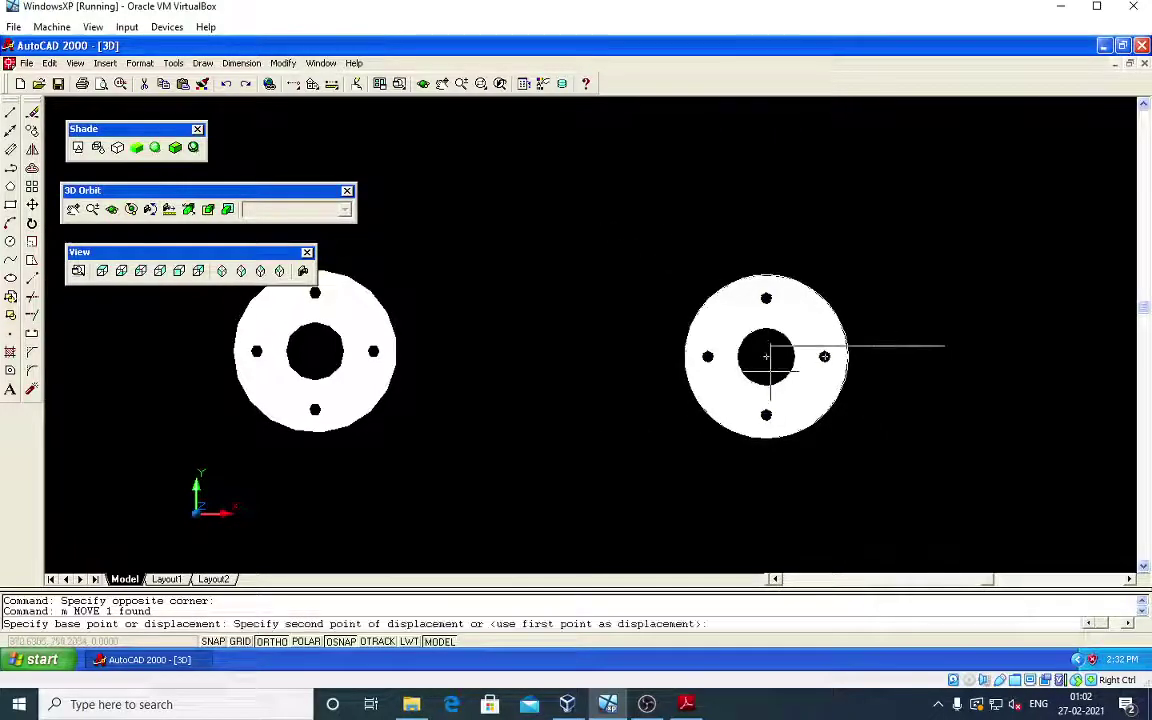
pyautogui.click(694, 356)
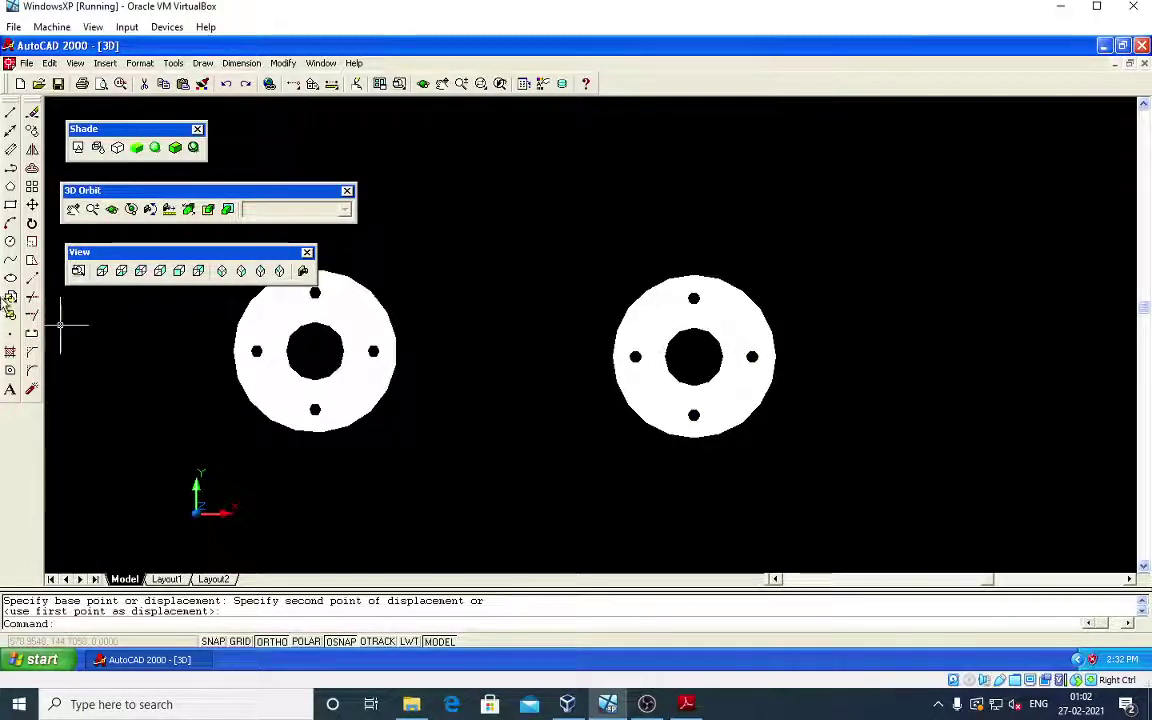
# Step: View the moved discs from above, then orbit to see both in 3D
pyautogui.click(78, 271)
pyautogui.scroll(-2, 592, 380)
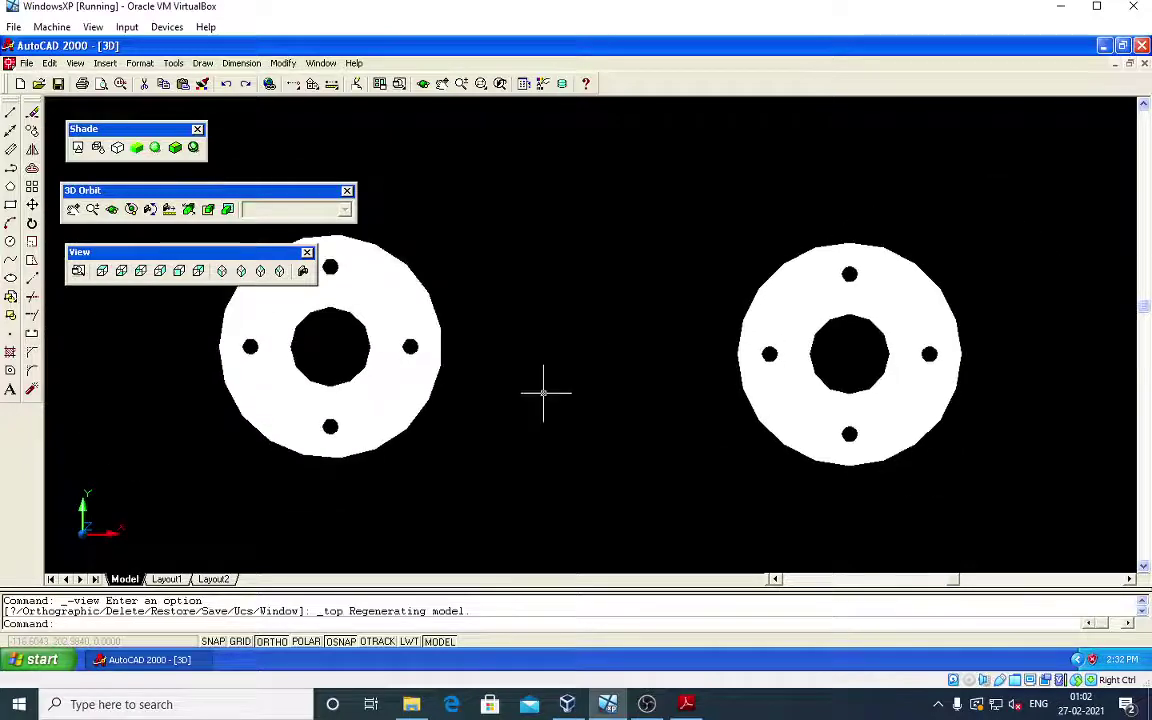
pyautogui.click(111, 209)
pyautogui.moveTo(684, 244)
pyautogui.mouseDown()
pyautogui.moveTo(632, 387)
pyautogui.moveTo(648, 332)
pyautogui.moveTo(270, 303)
pyautogui.mouseUp()
# Step: Inspect the flanges from underneath and orbit them into a shaded 3D view
pyautogui.click(121, 271)
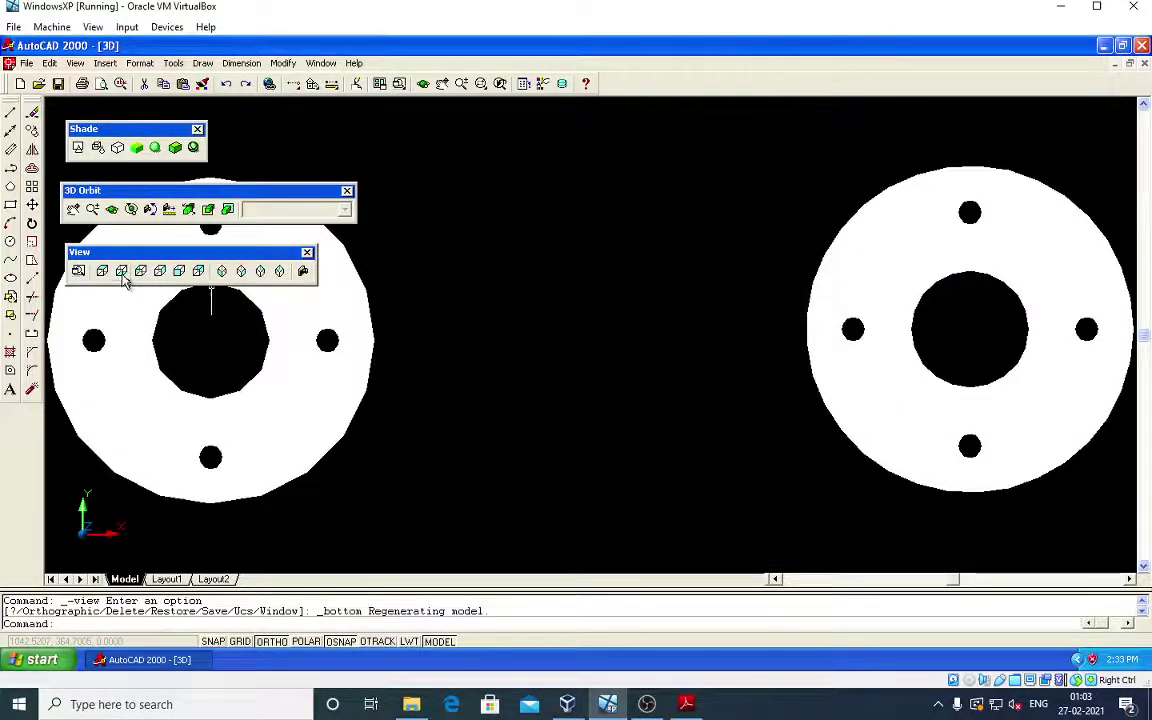
pyautogui.click(112, 210)
pyautogui.moveTo(378, 224)
pyautogui.mouseDown()
pyautogui.moveTo(557, 277)
pyautogui.moveTo(517, 193)
pyautogui.moveTo(486, 226)
pyautogui.moveTo(443, 214)
pyautogui.mouseUp()
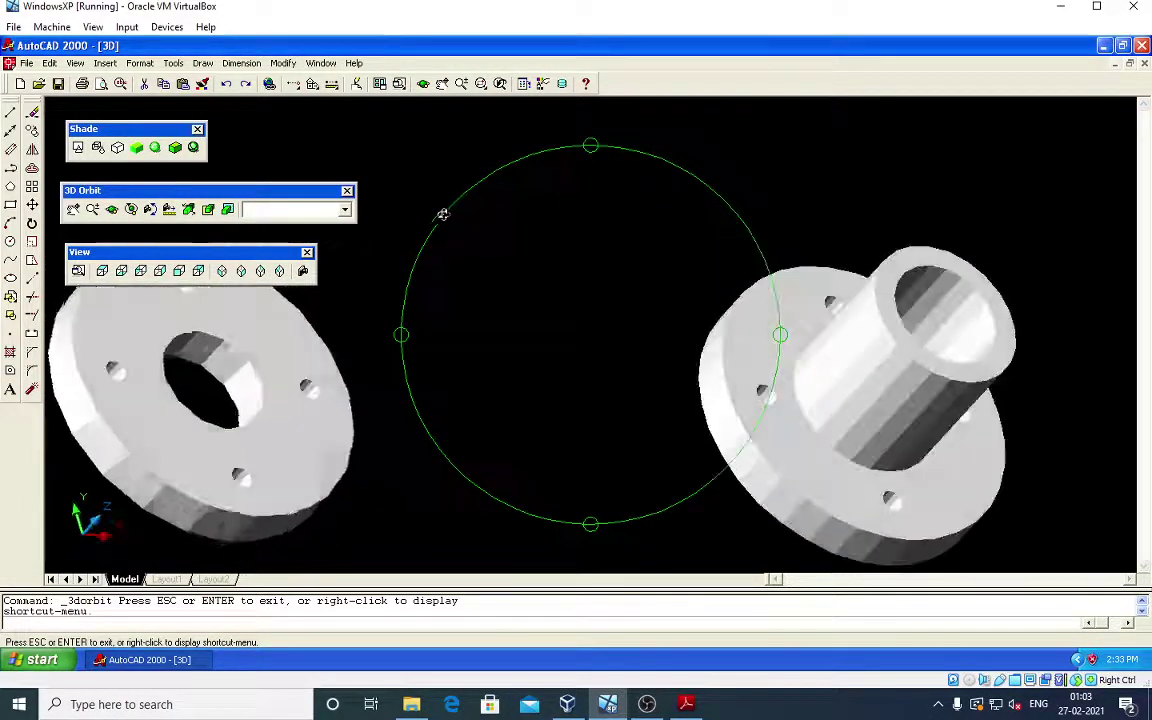
pyautogui.click(121, 271)
pyautogui.scroll(-2, 640, 372)
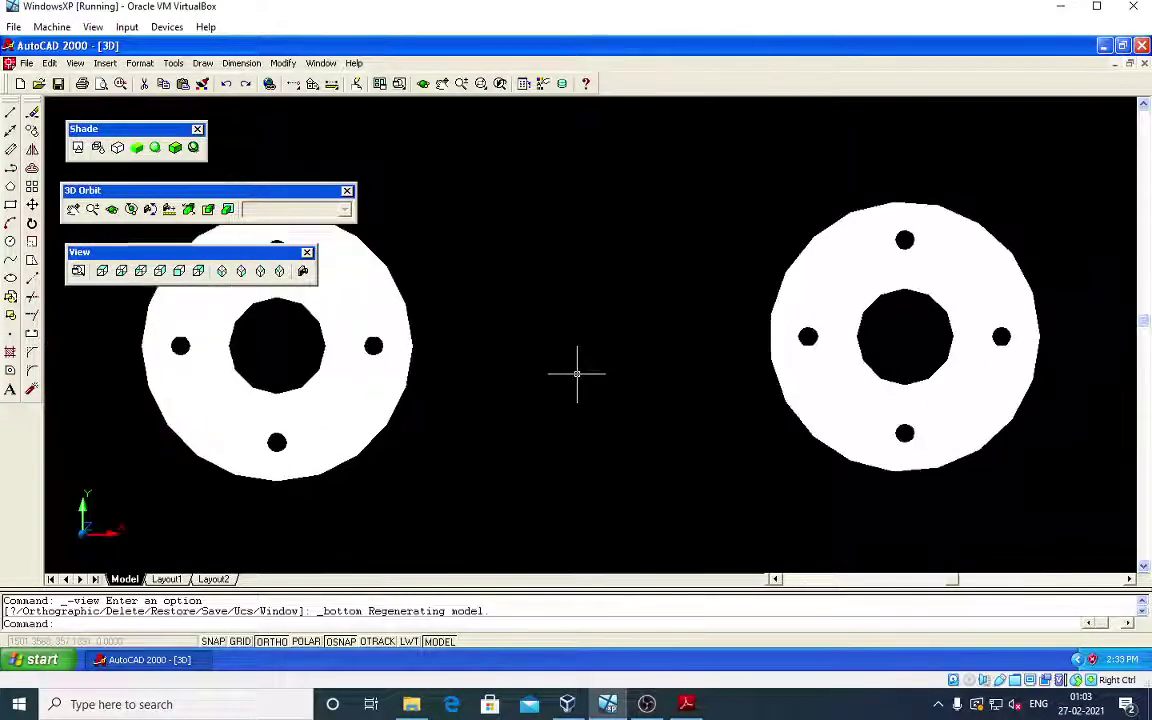
pyautogui.scroll(-3, 555, 378)
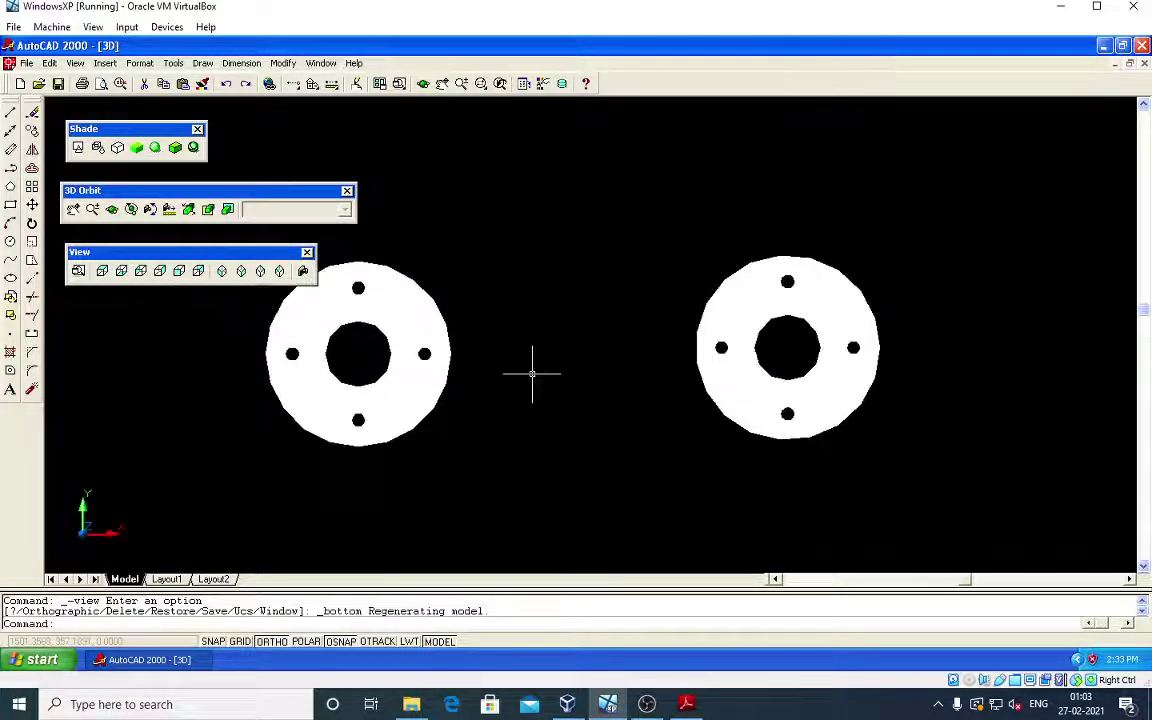
pyautogui.click(111, 209)
pyautogui.moveTo(398, 211)
pyautogui.mouseDown()
pyautogui.moveTo(417, 297)
pyautogui.moveTo(501, 290)
pyautogui.moveTo(440, 244)
pyautogui.moveTo(146, 228)
pyautogui.mouseUp()
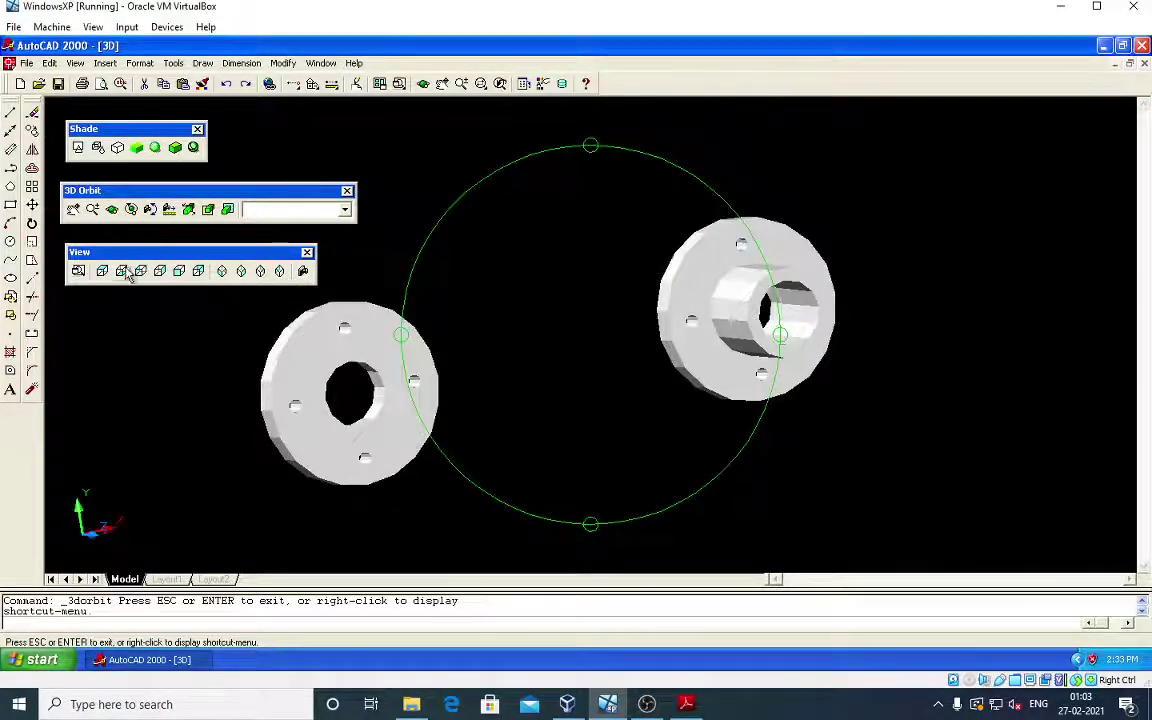
# Step: View the flanges from below and the left, then orbit to show both flanges and the hub
pyautogui.click(121, 271)
pyautogui.click(141, 271)
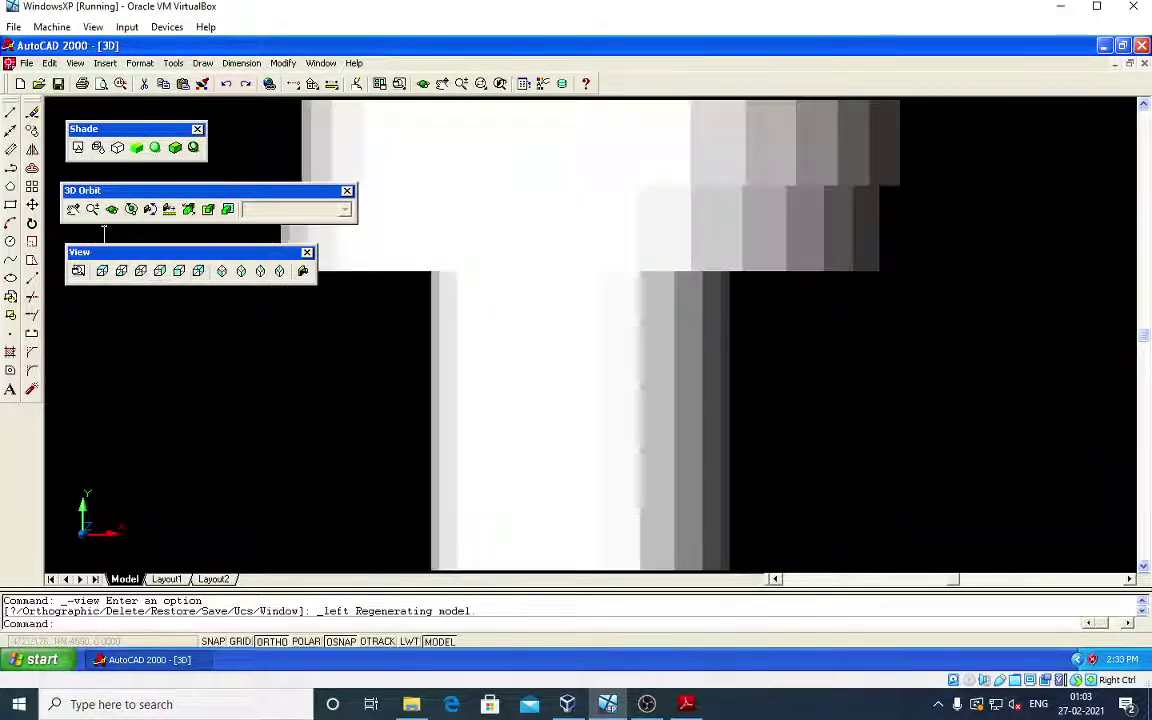
pyautogui.scroll(-3, 606, 321)
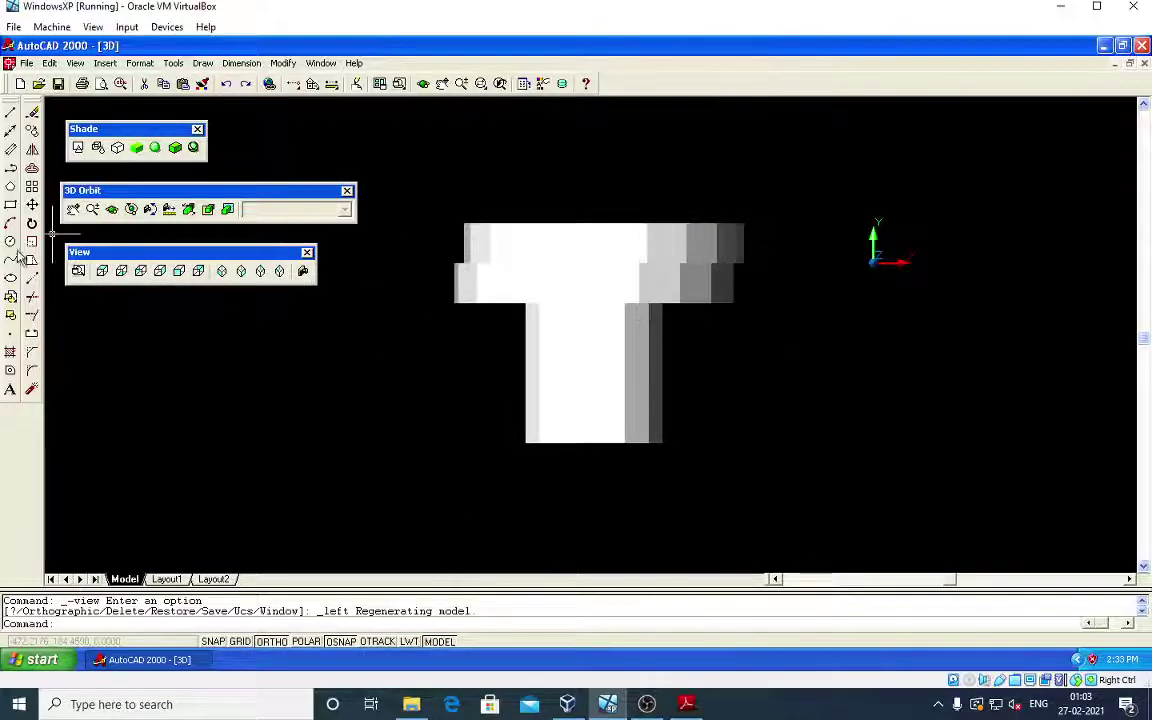
pyautogui.click(131, 209)
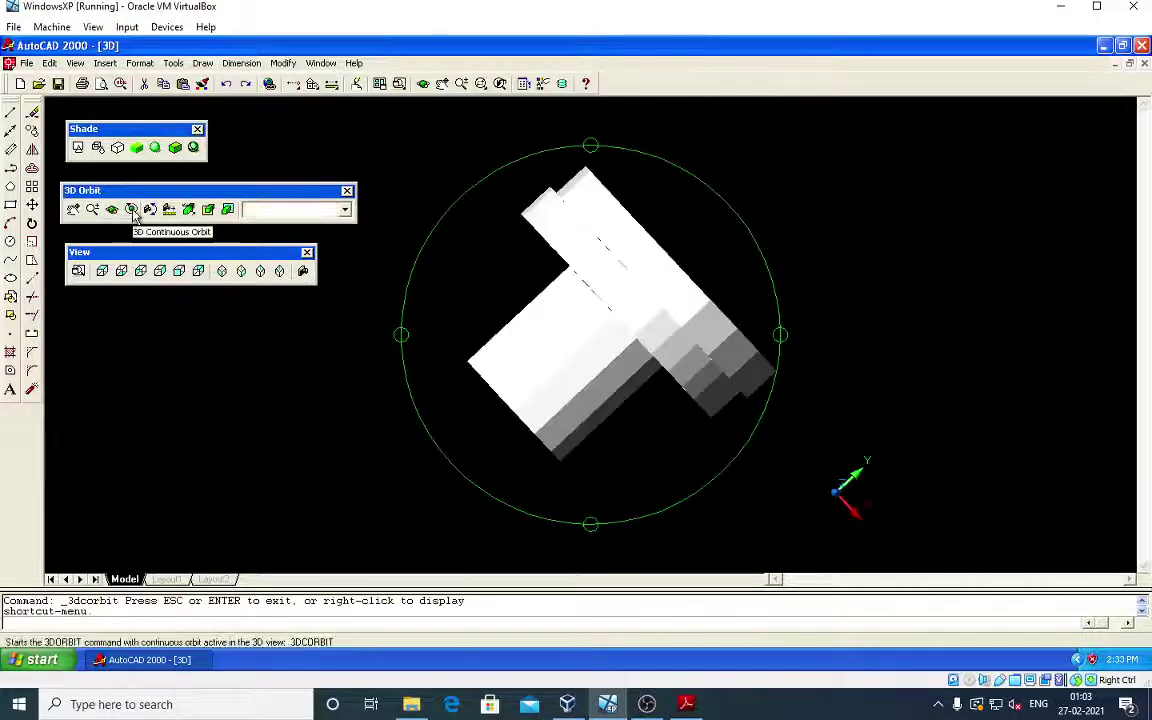
pyautogui.click(133, 214)
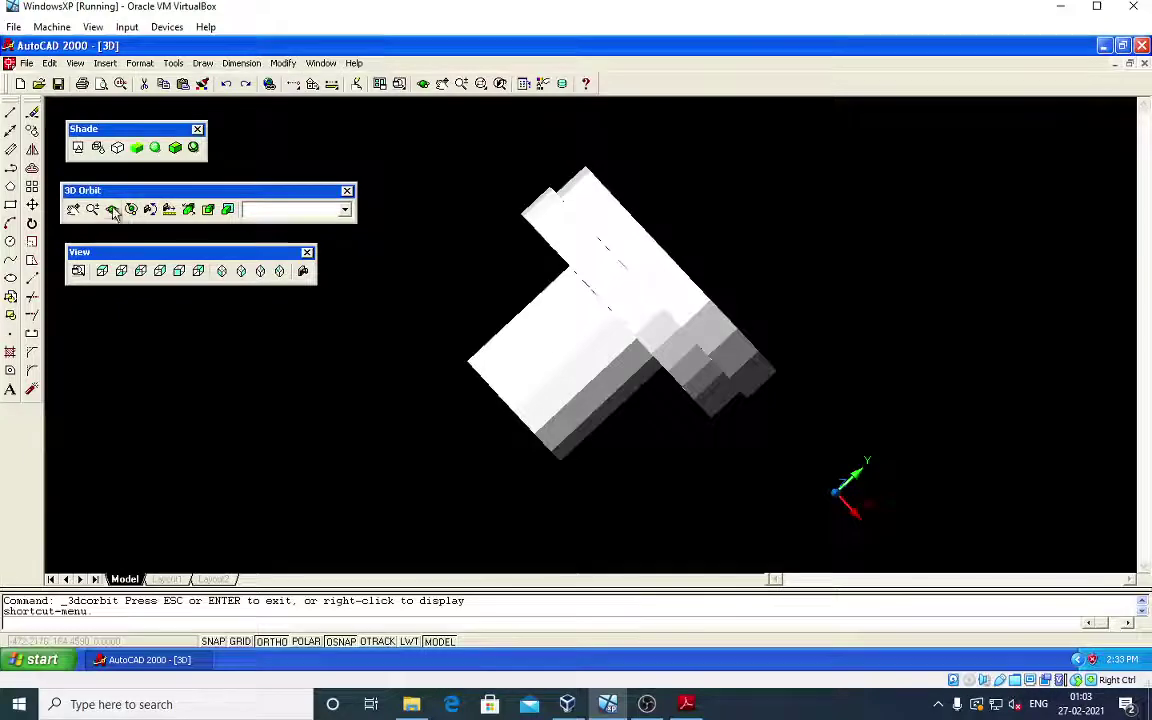
pyautogui.click(113, 213)
pyautogui.moveTo(624, 342); pyautogui.dragTo(705, 335)
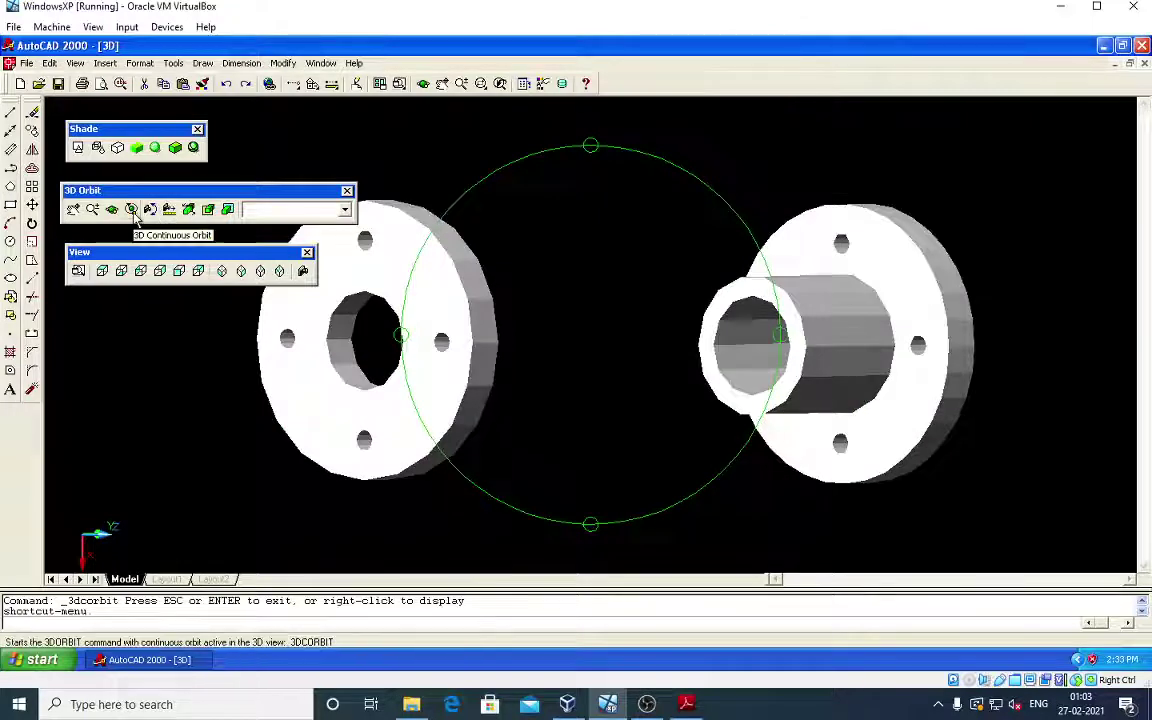
# Step: Inspect the flanges from the right side, an oblique orbit, the front and the back
pyautogui.click(160, 271)
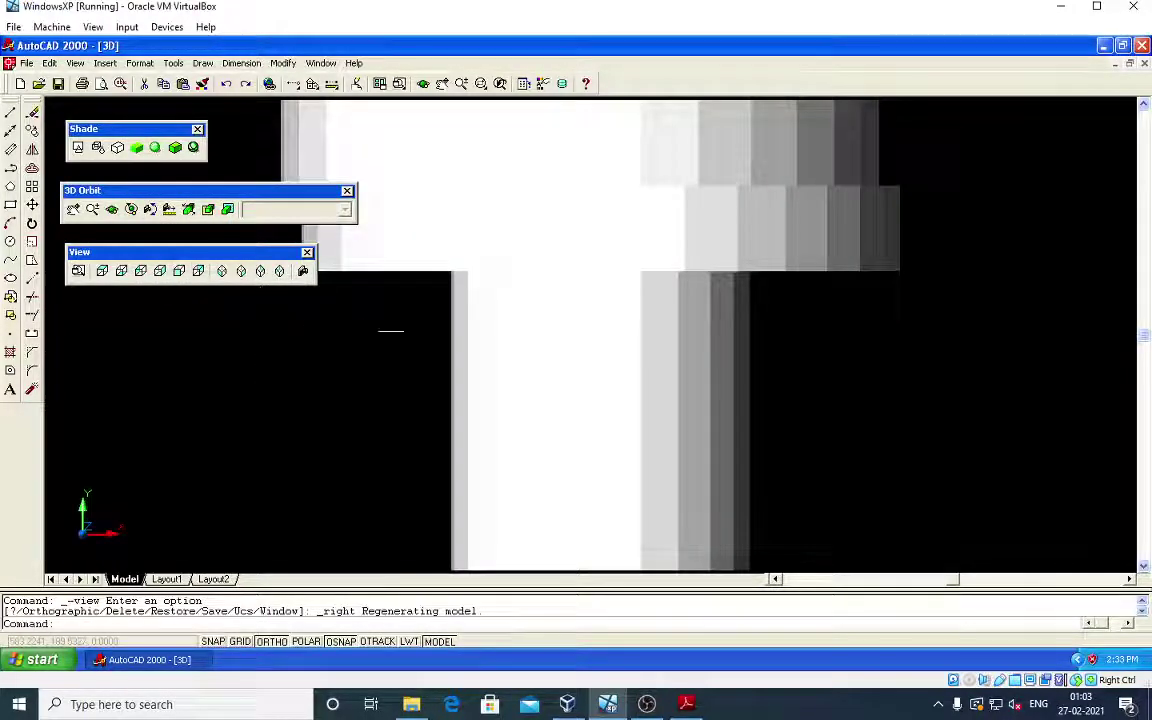
pyautogui.click(111, 209)
pyautogui.moveTo(450, 300)
pyautogui.mouseDown()
pyautogui.moveTo(577, 348)
pyautogui.moveTo(640, 255)
pyautogui.moveTo(774, 298)
pyautogui.moveTo(631, 280)
pyautogui.moveTo(597, 300)
pyautogui.mouseUp()
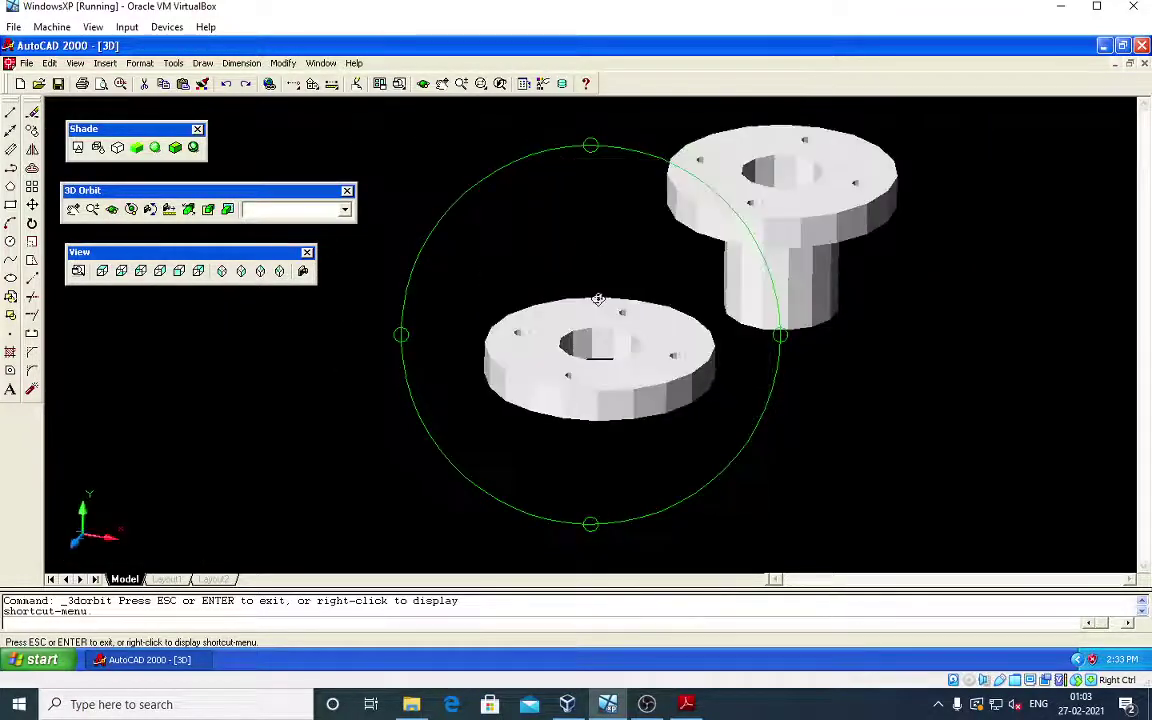
pyautogui.click(180, 272)
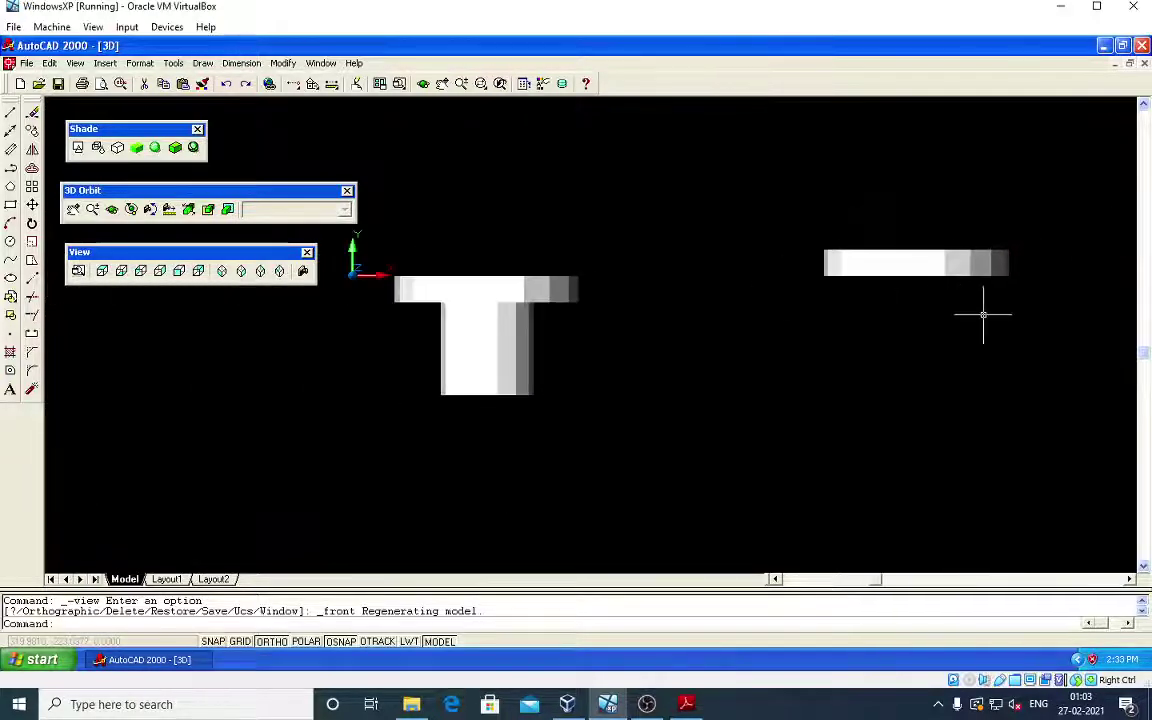
pyautogui.click(199, 272)
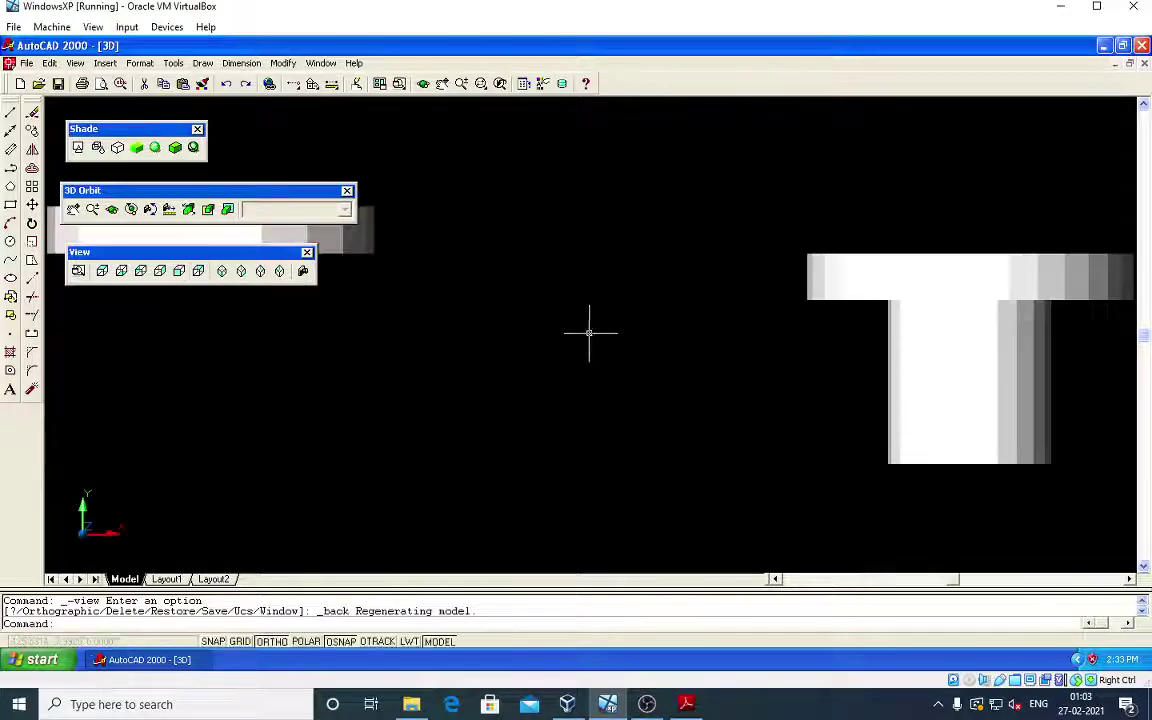
# Step: Return to a flat Top view, zoomed out and panned so both flanges fit
pyautogui.click(102, 271)
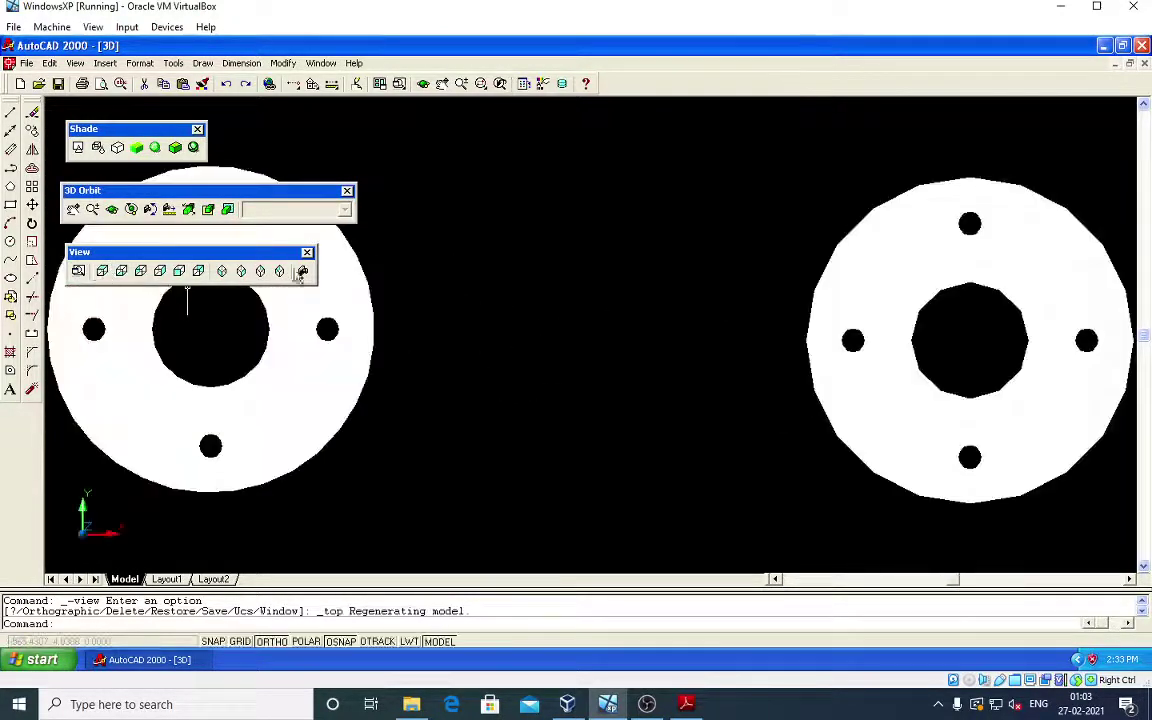
pyautogui.click(131, 209)
pyautogui.moveTo(589, 211)
pyautogui.mouseDown()
pyautogui.moveTo(583, 362)
pyautogui.moveTo(594, 213)
pyautogui.mouseUp()
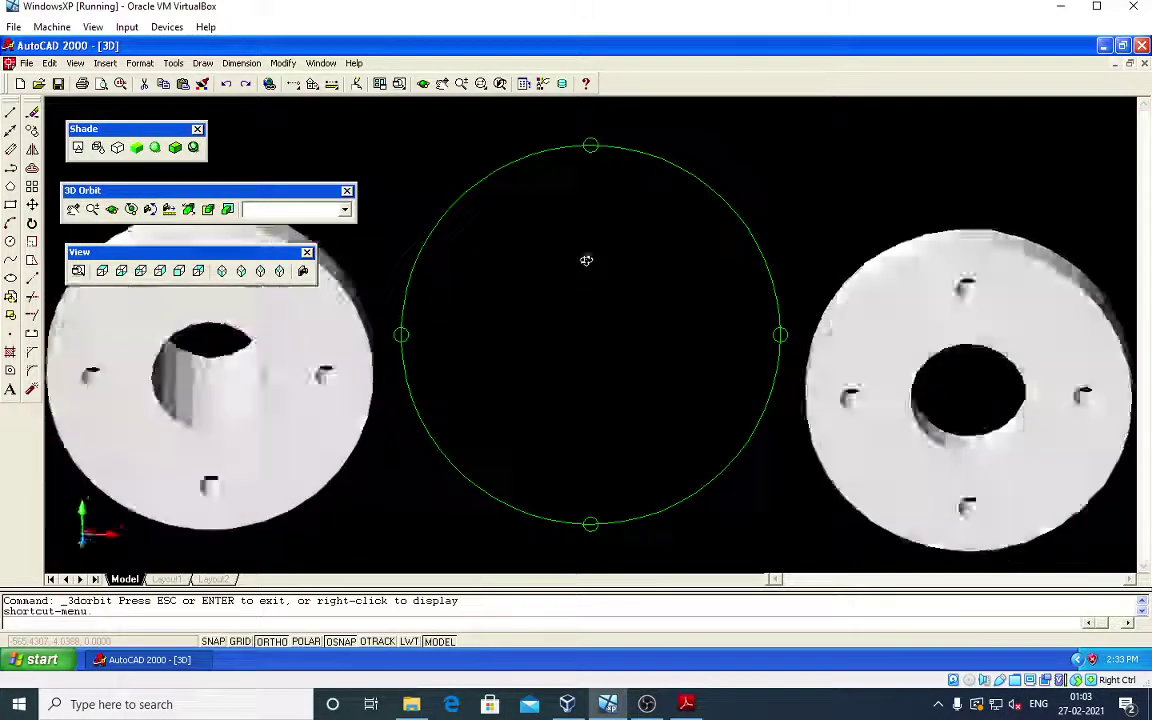
pyautogui.click(102, 271)
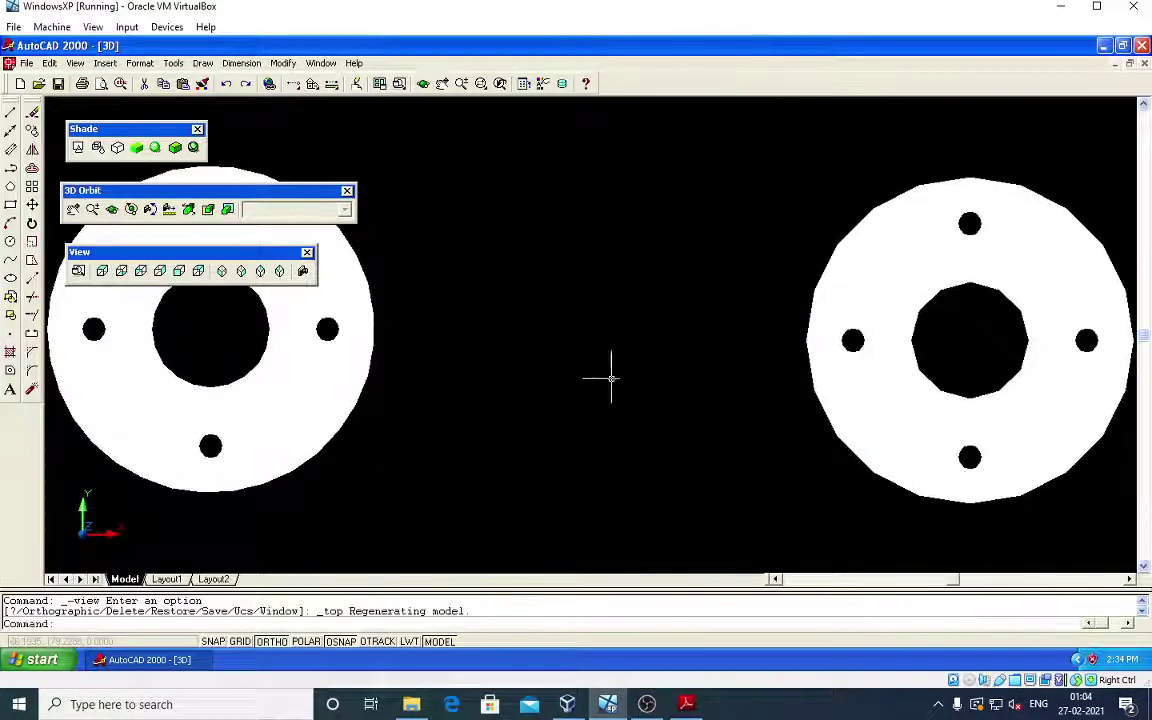
pyautogui.scroll(-2, 707, 407)
pyautogui.scroll(-1, 760, 433)
pyautogui.moveTo(812, 437); pyautogui.dragTo(613, 438, button='middle')
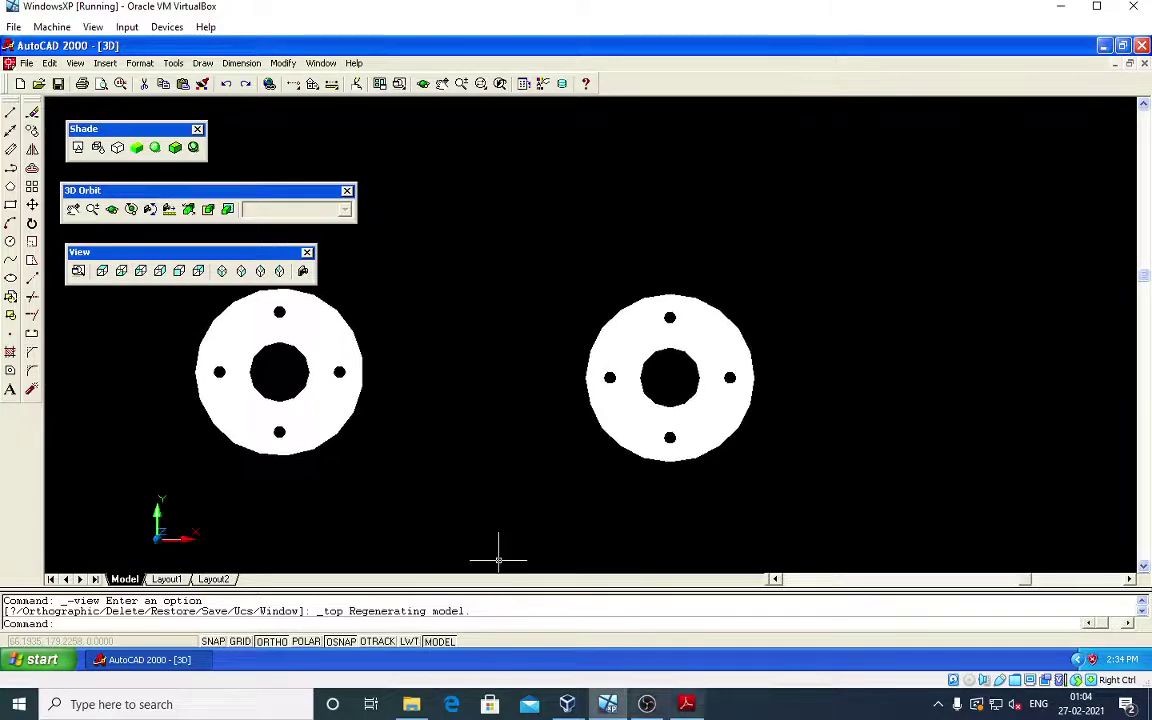
pyautogui.click(686, 704)
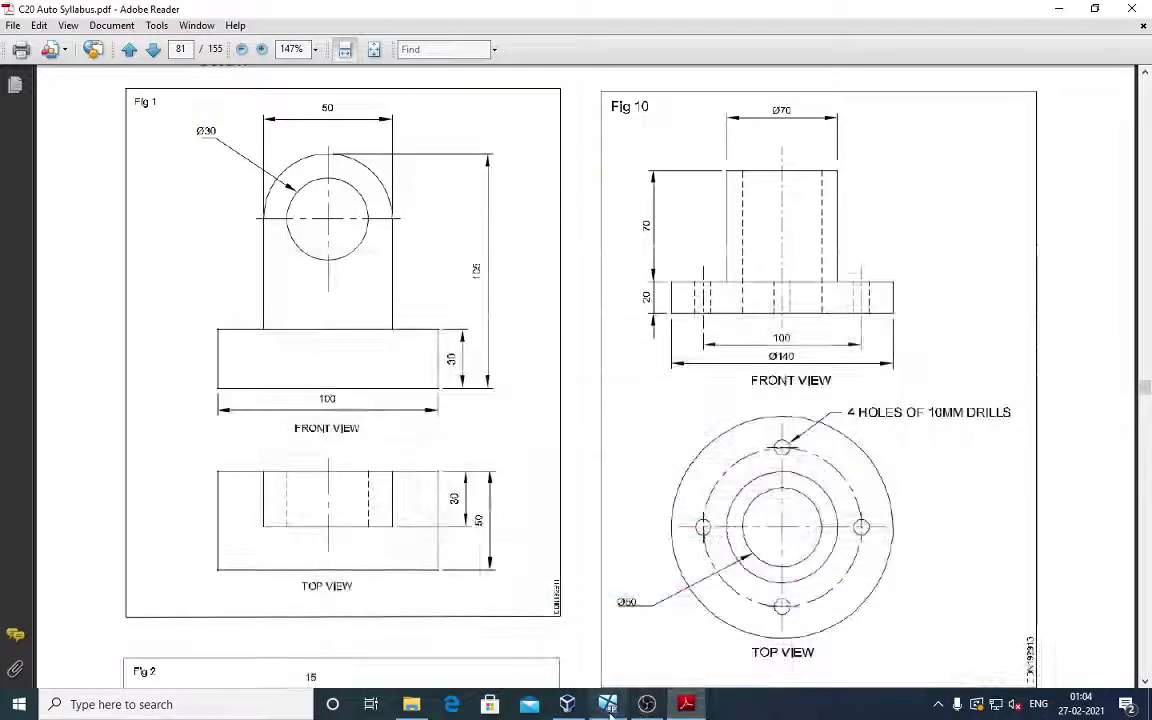
pyautogui.click(608, 704)
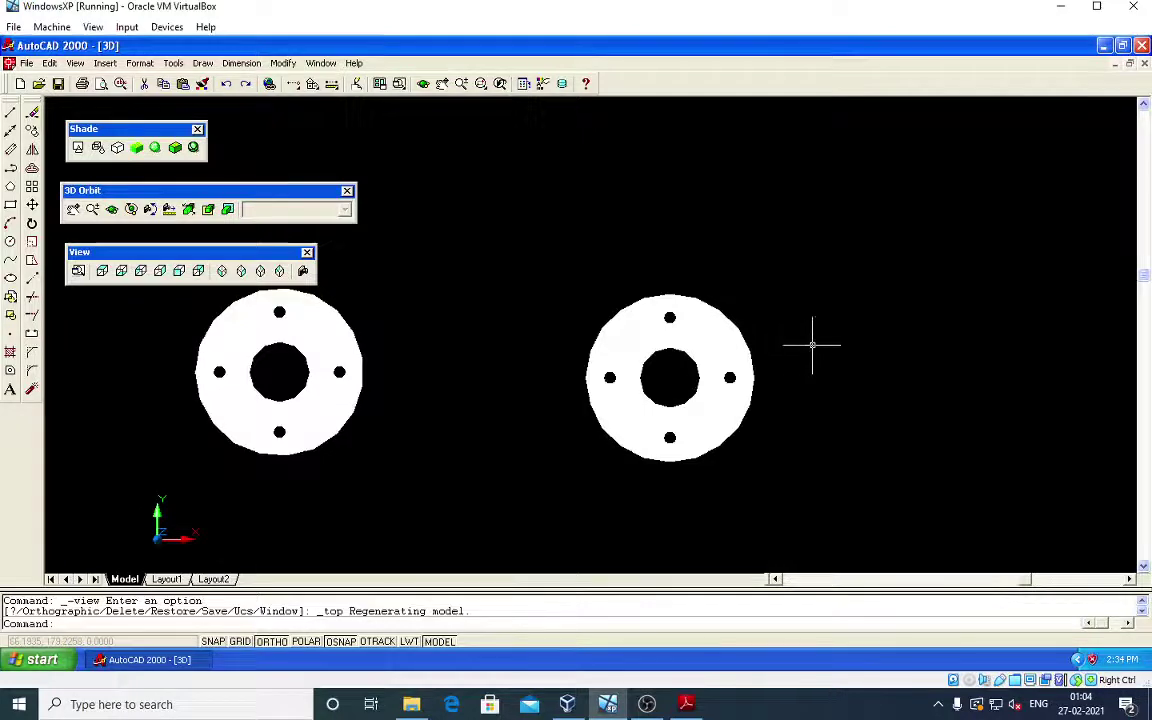
# Step: Draw a radius-35 circle right of the flanges for the Ø70 boss, checking the PDF drawing
pyautogui.write('c')
pyautogui.press('Return')
pyautogui.click(903, 372)
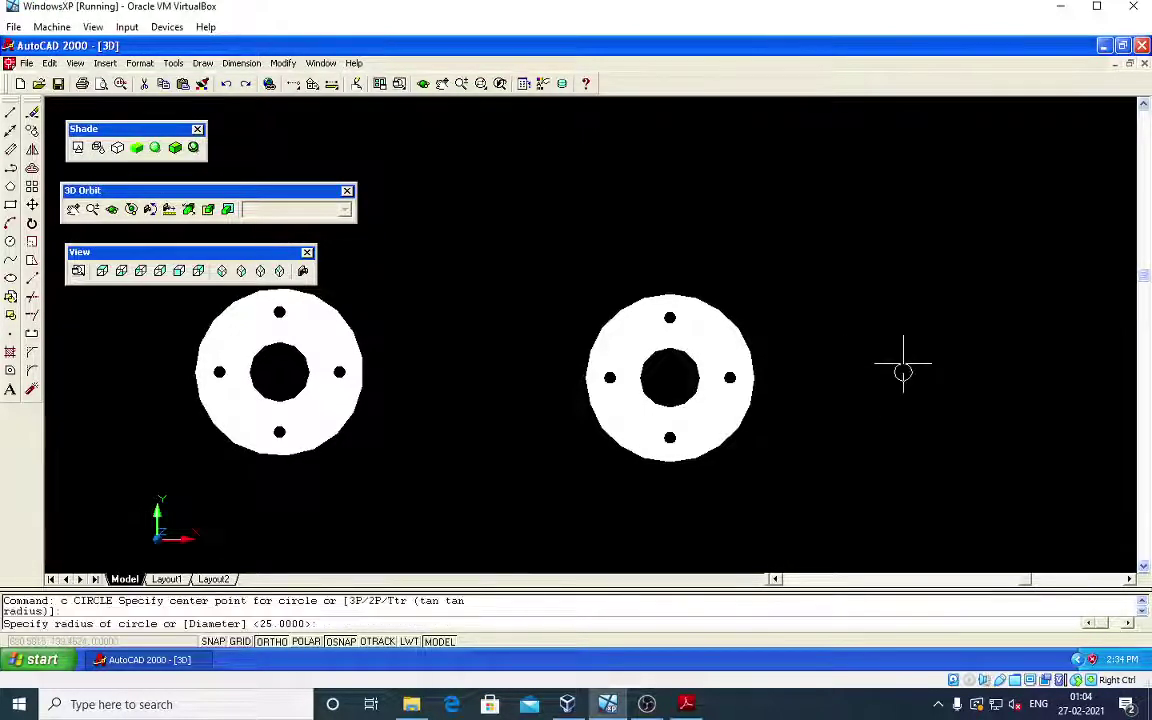
pyautogui.click(620, 704)
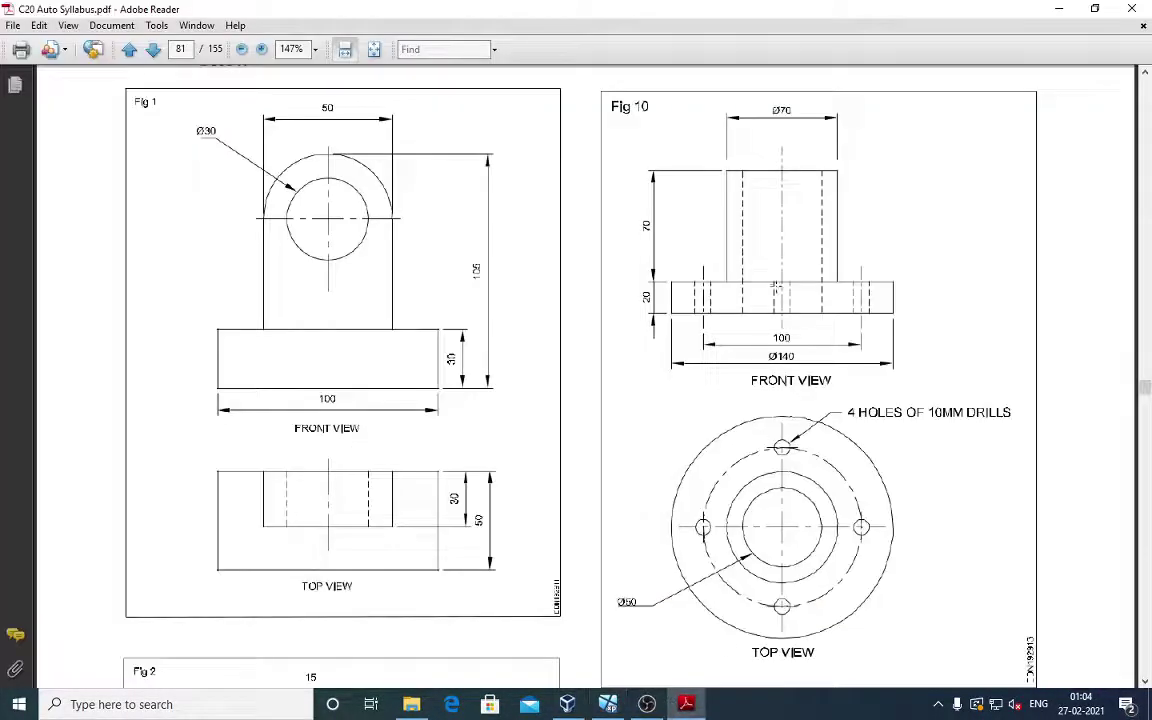
pyautogui.hotkey('alt', 'Tab')
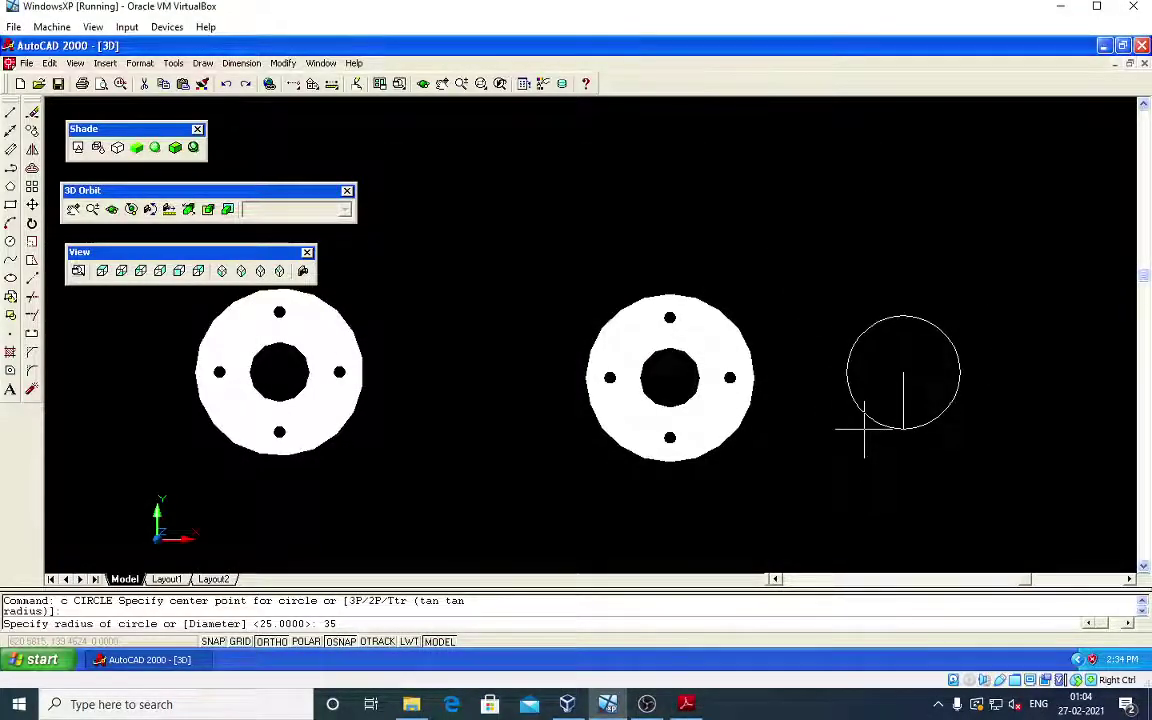
pyautogui.press('Return')
pyautogui.scroll(1, 875, 460)
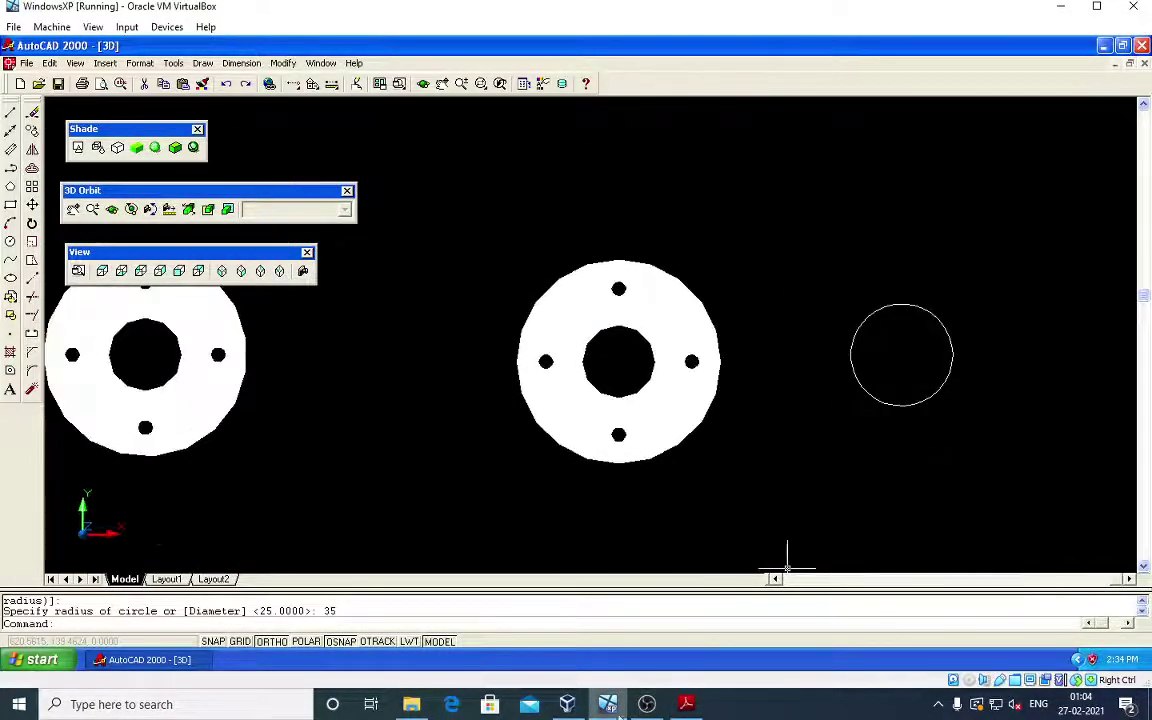
pyautogui.click(686, 704)
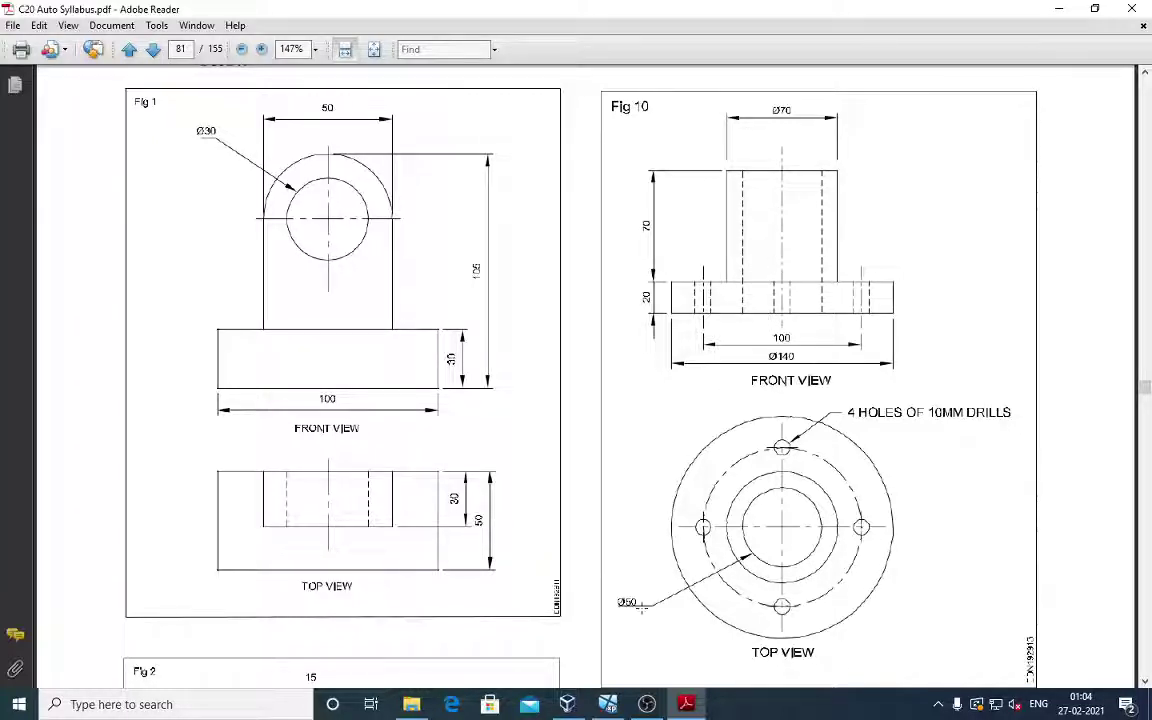
pyautogui.click(687, 706)
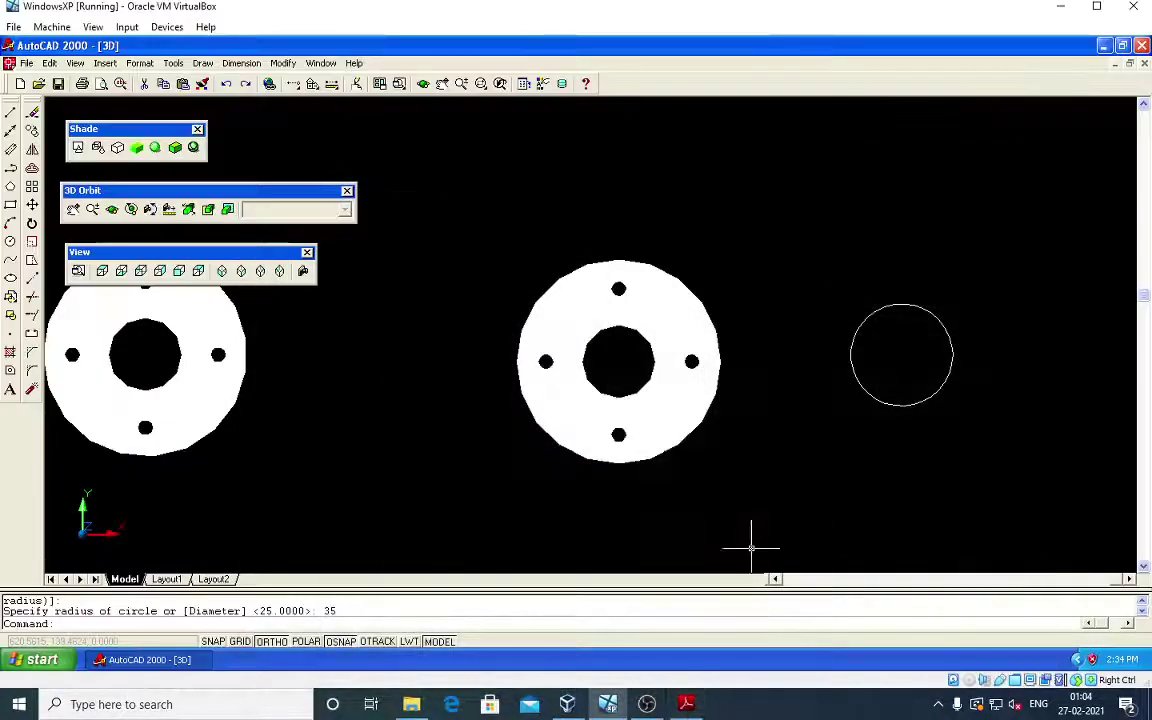
# Step: Add a concentric radius-25 circle and convert both boss circles into regions
pyautogui.click(901, 354)
pyautogui.write('5')
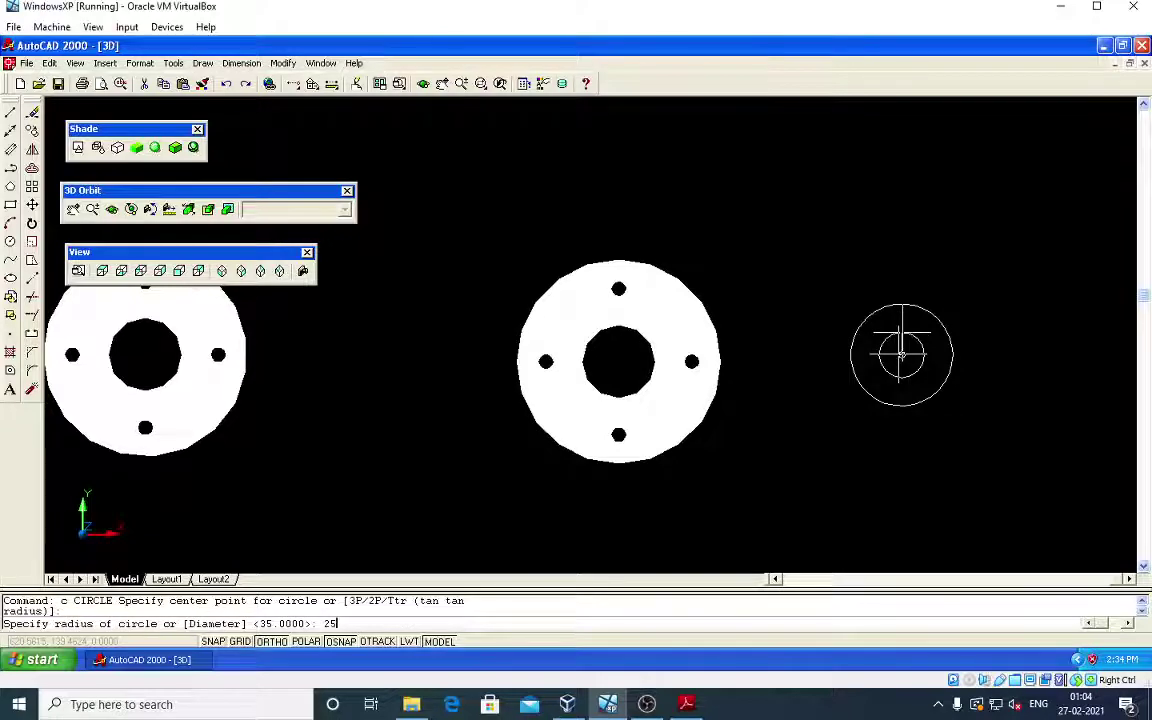
pyautogui.press('Return')
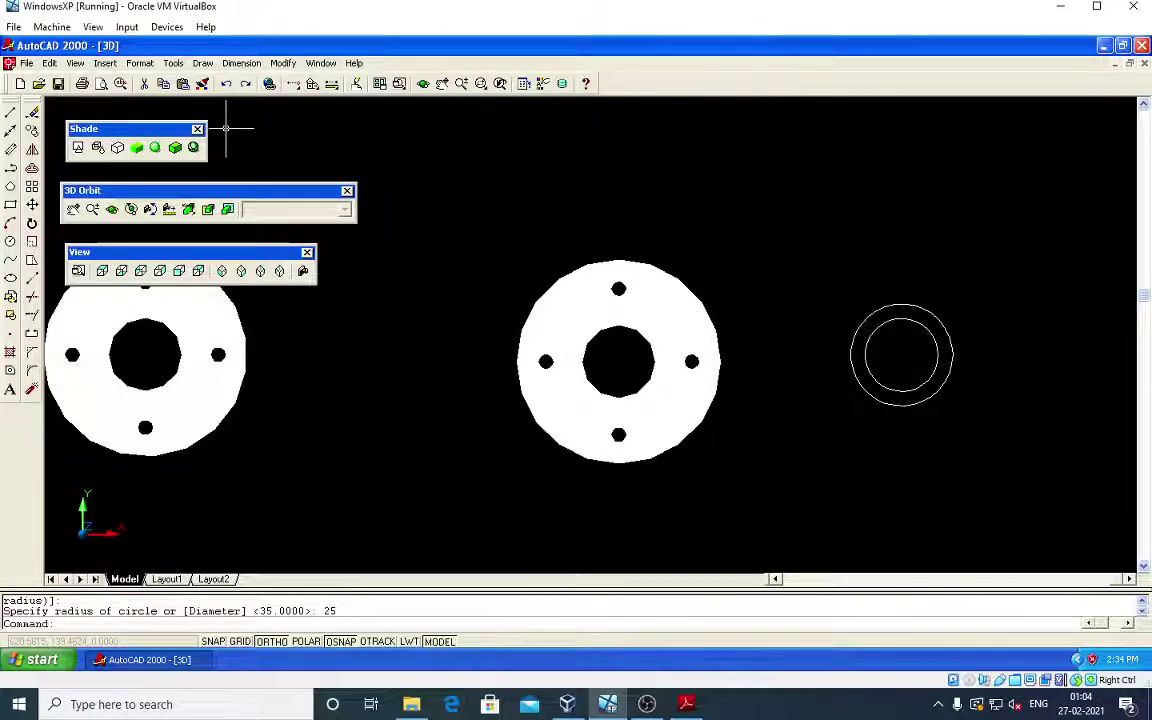
pyautogui.write('reg')
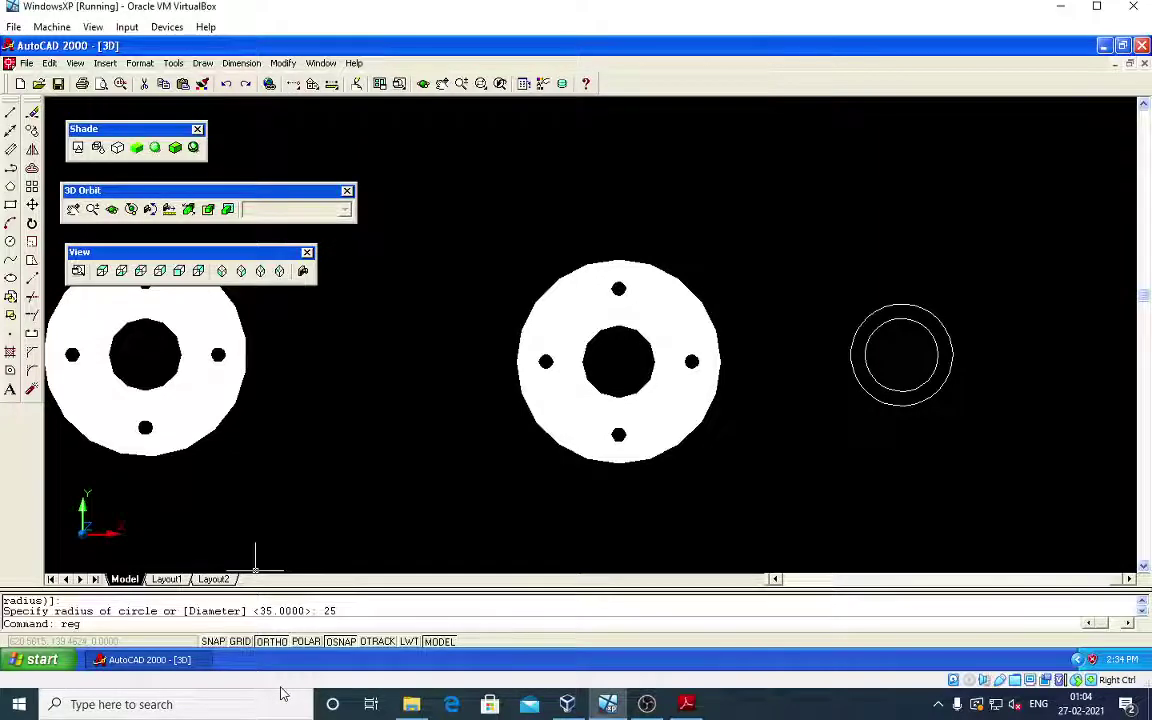
pyautogui.press('Return')
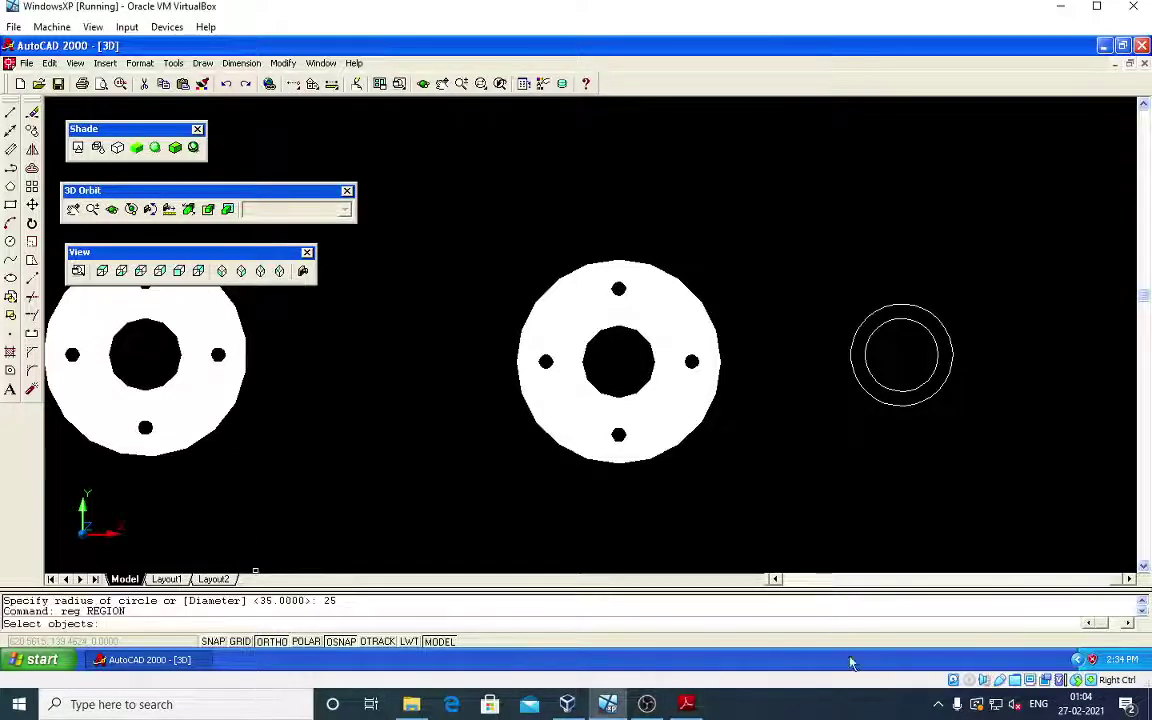
pyautogui.click(971, 439)
pyautogui.click(777, 245)
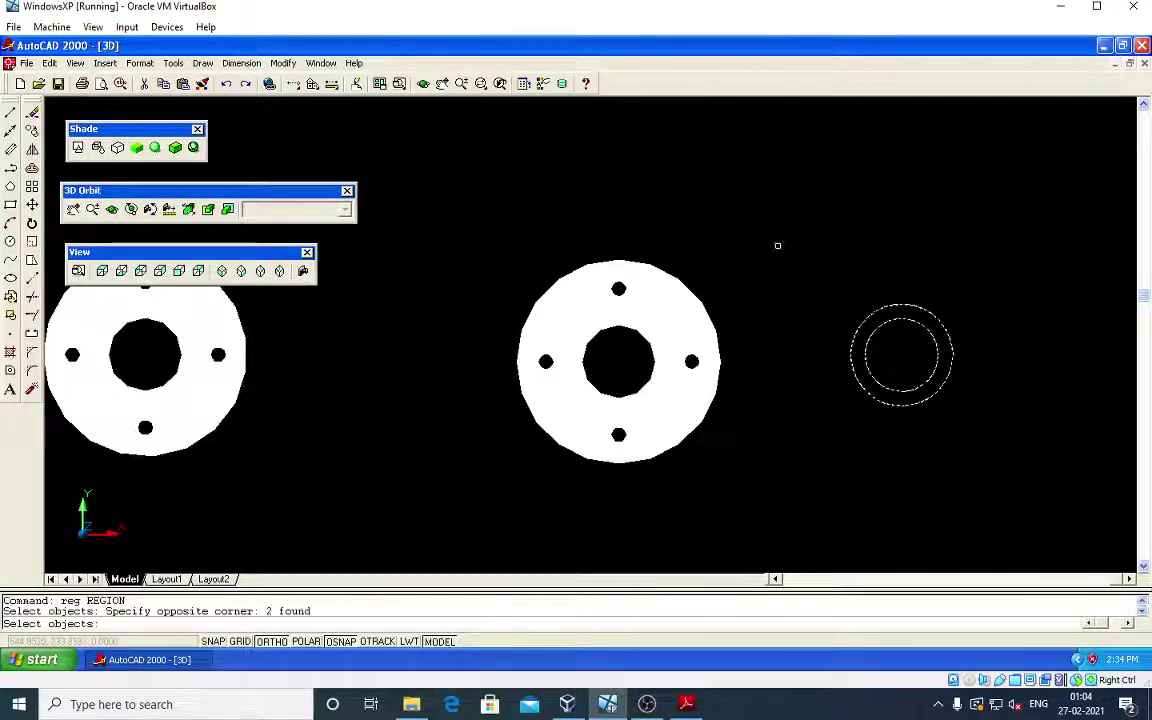
pyautogui.press('Return')
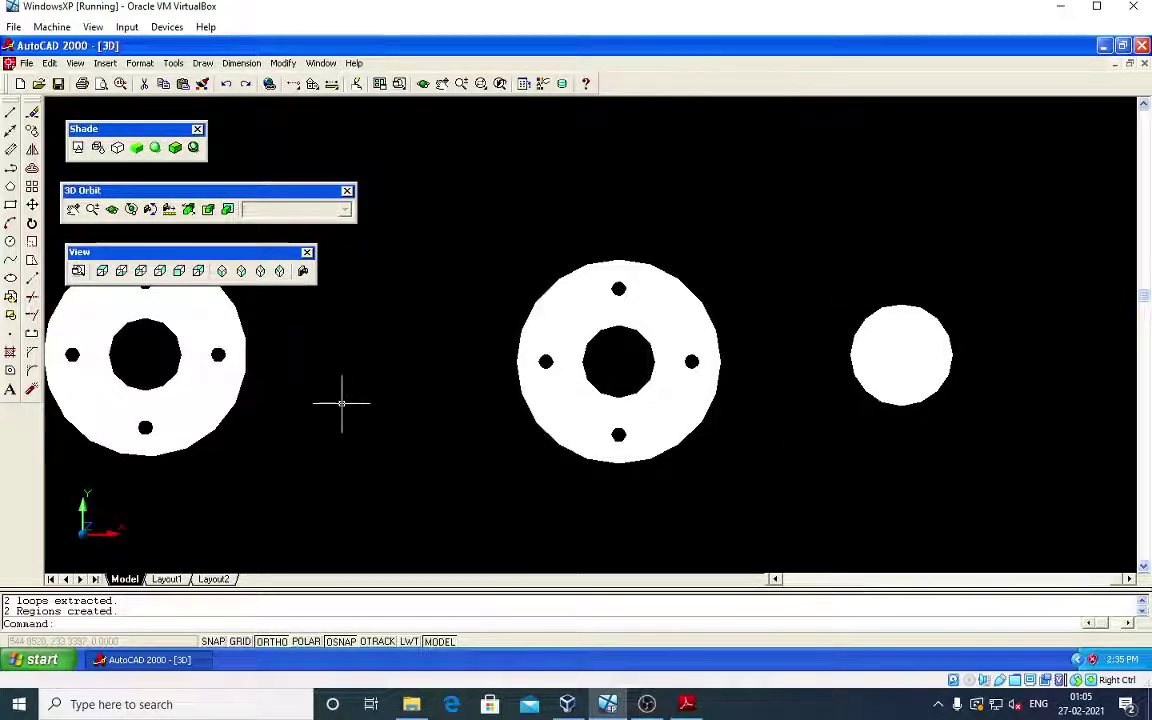
# Step: Extrude the two boss regions 70 units high with zero taper
pyautogui.write('su')
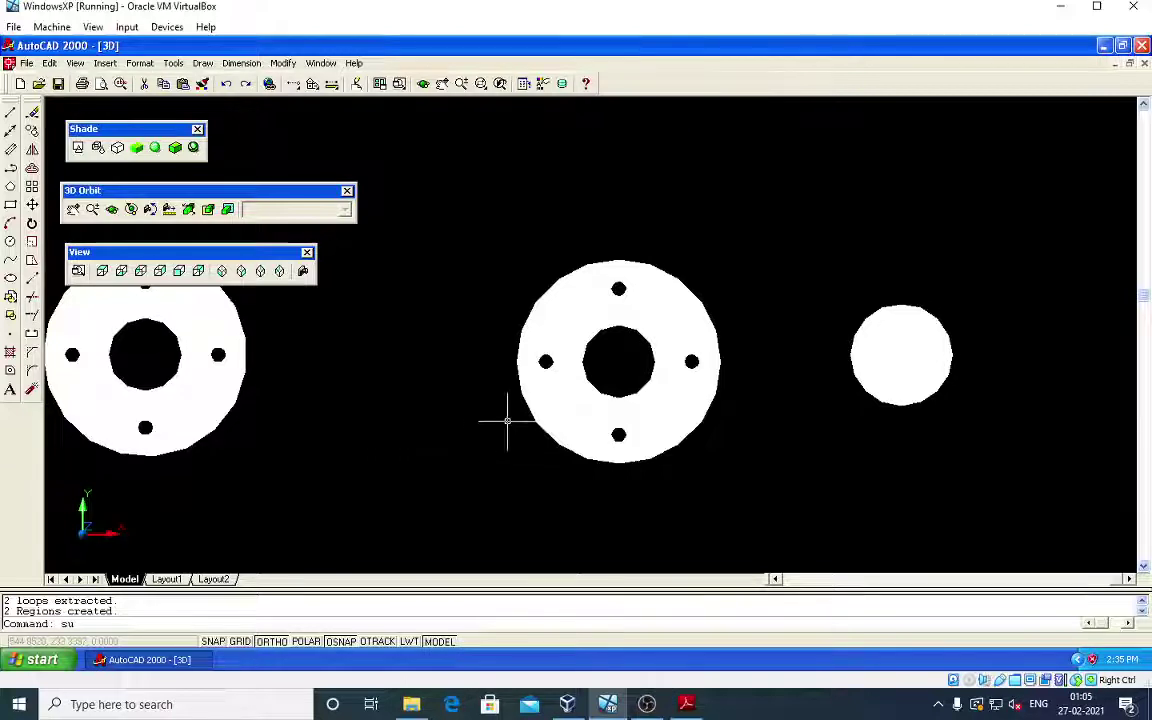
pyautogui.press('BackSpace')
pyautogui.write('e')
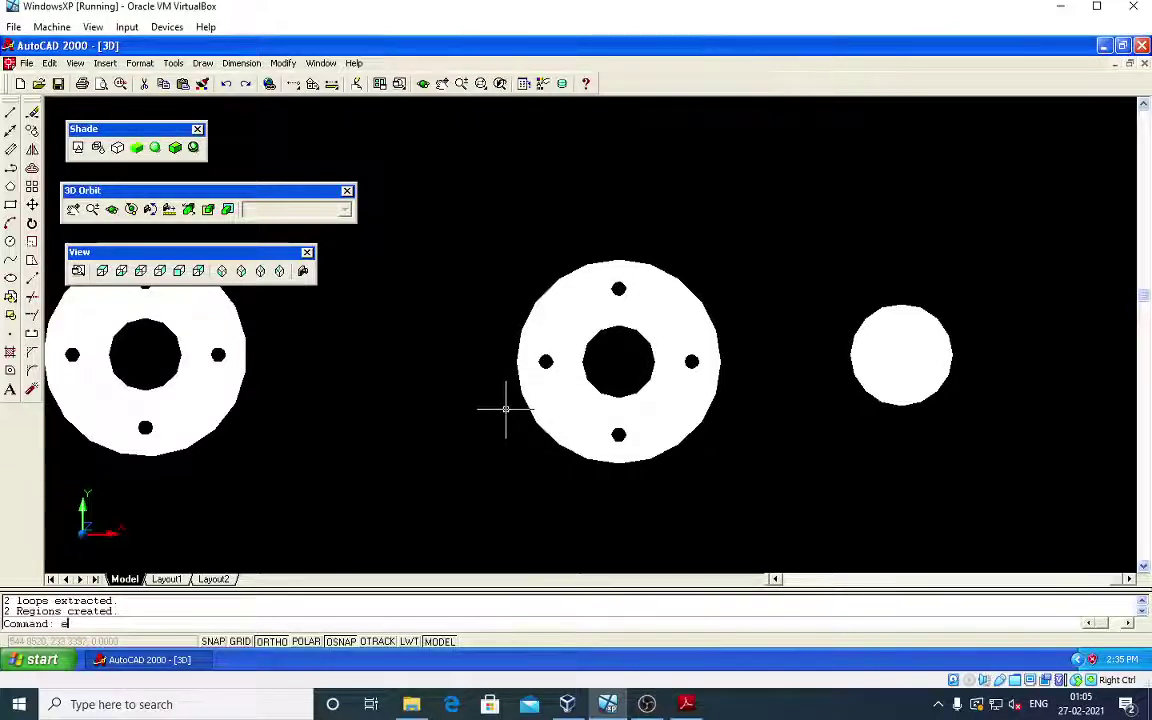
pyautogui.write('xt')
pyautogui.press('Return')
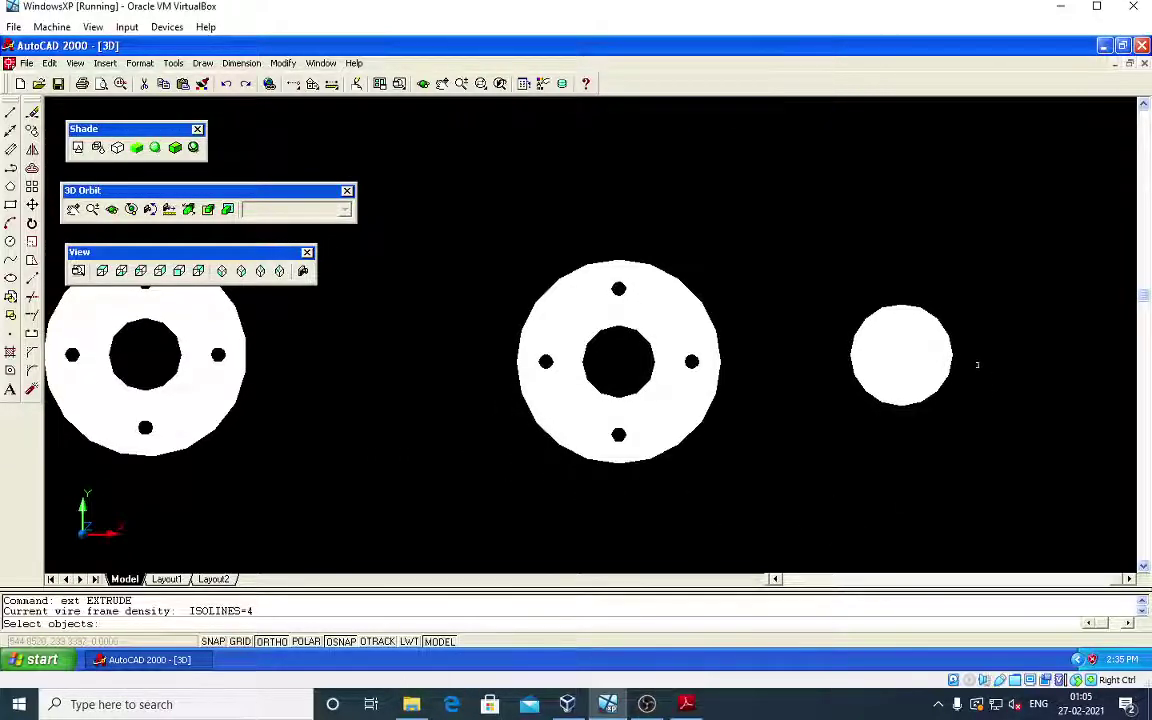
pyautogui.click(980, 432)
pyautogui.click(794, 249)
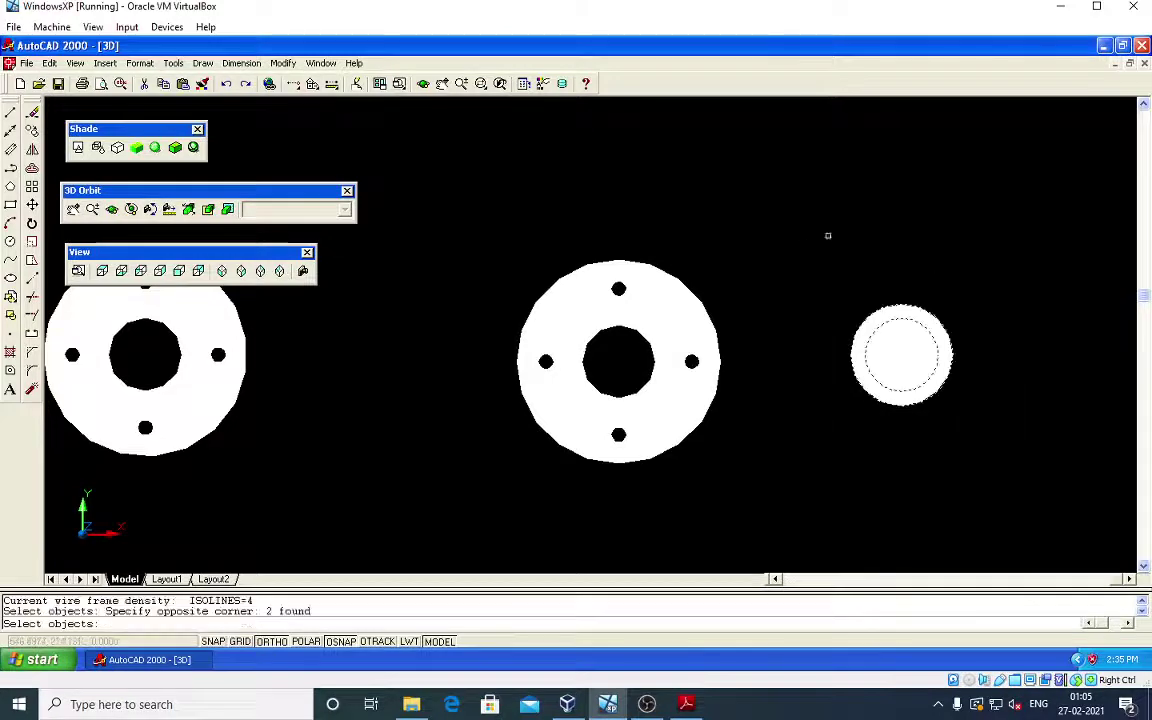
pyautogui.press('Return')
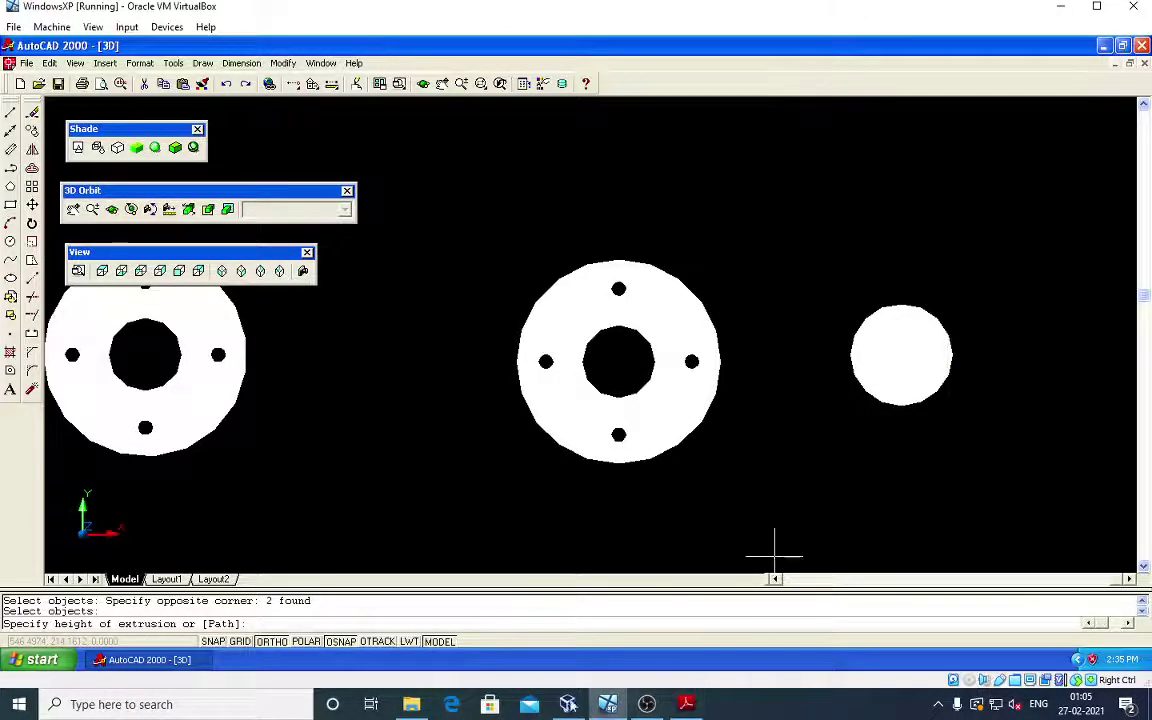
pyautogui.click(686, 704)
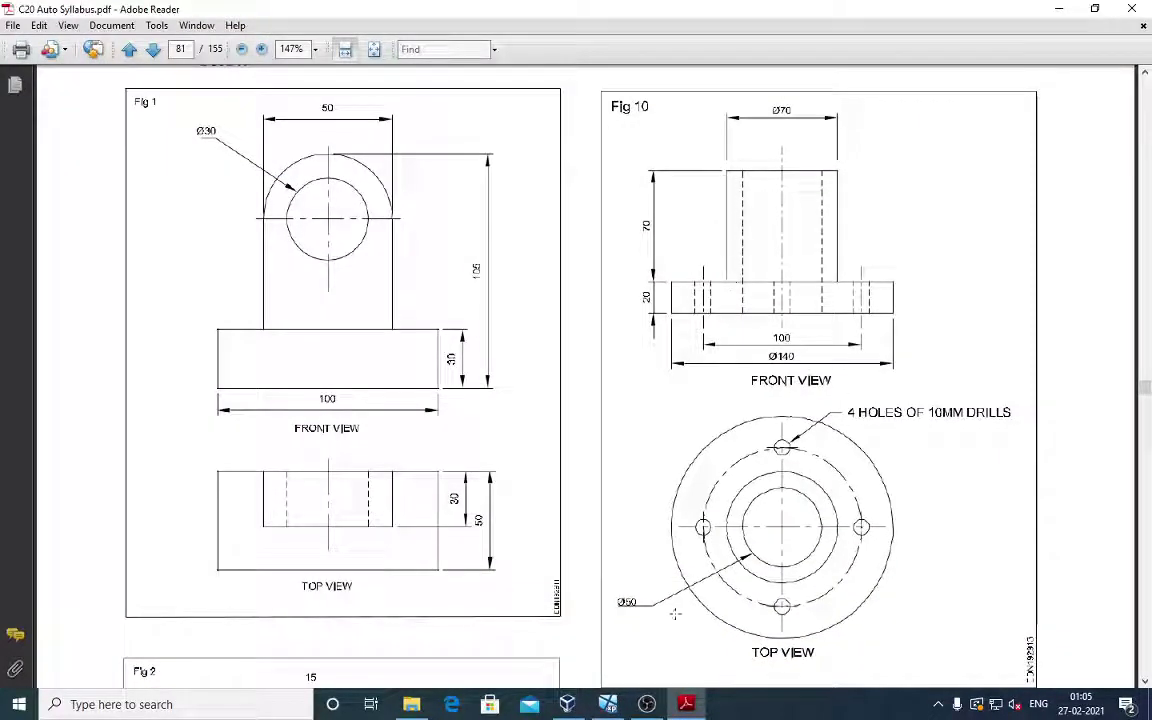
pyautogui.click(607, 704)
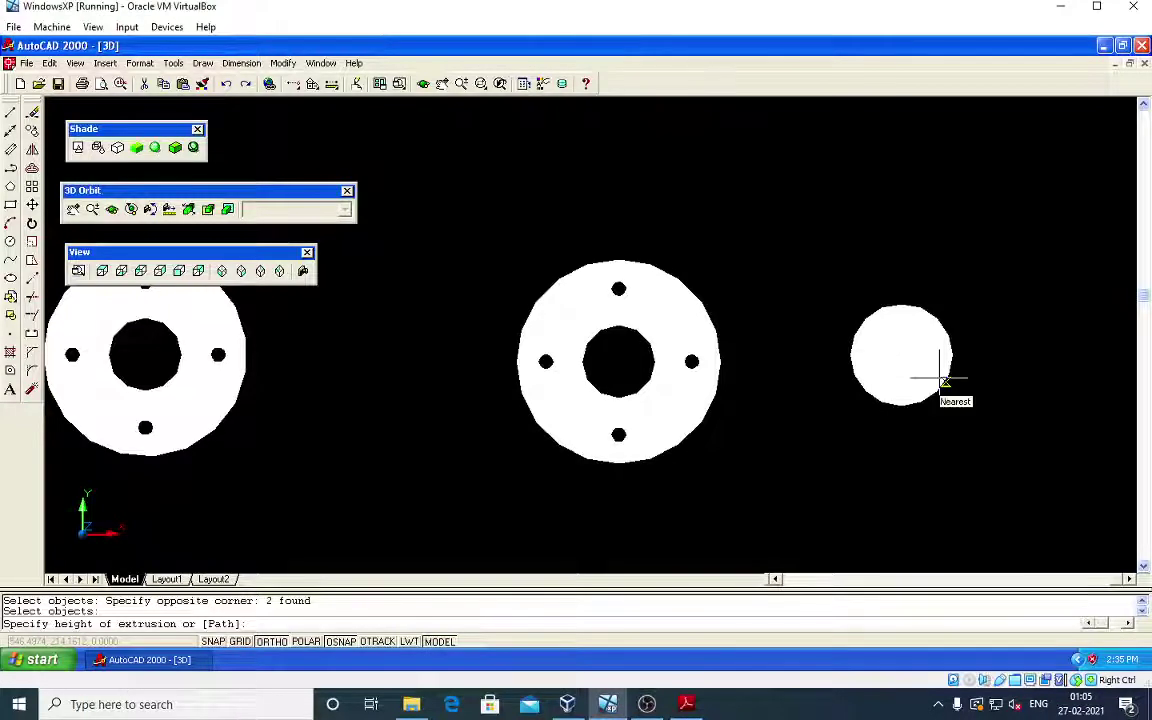
pyautogui.write('70')
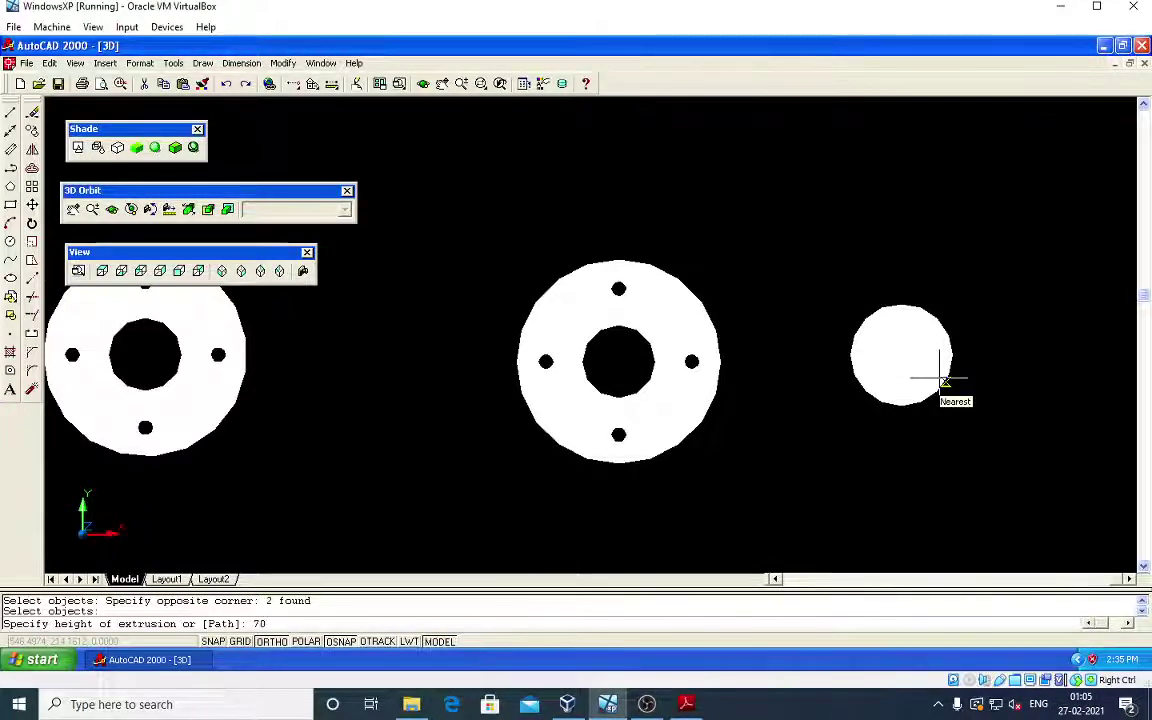
pyautogui.press('Return')
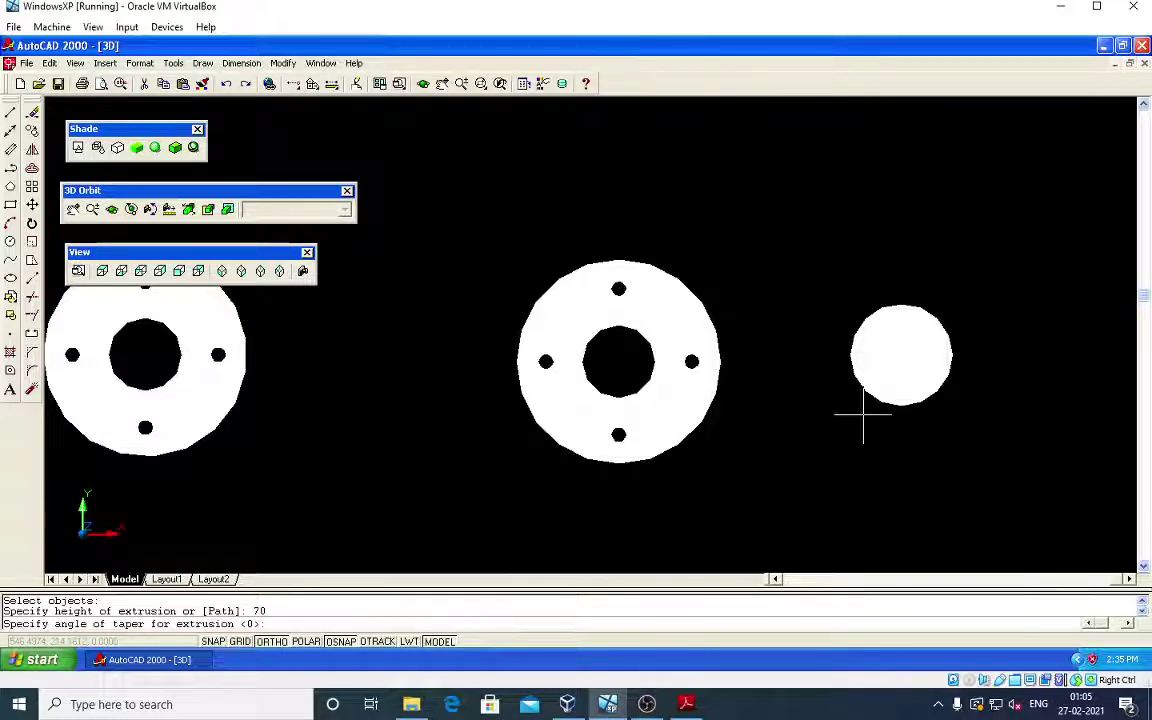
pyautogui.press('Return')
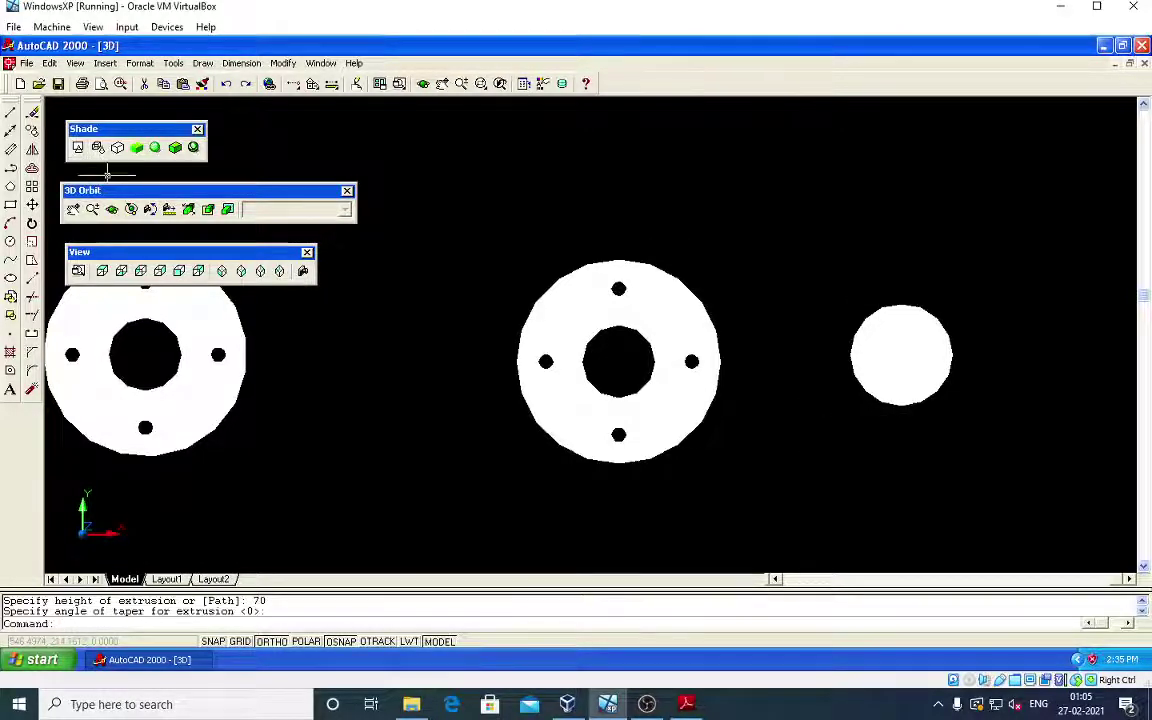
# Step: Orbit to check the parts, then erase the leftover small circle
pyautogui.click(111, 209)
pyautogui.moveTo(993, 242)
pyautogui.mouseDown()
pyautogui.moveTo(830, 298)
pyautogui.moveTo(746, 342)
pyautogui.moveTo(655, 347)
pyautogui.moveTo(580, 405)
pyautogui.moveTo(615, 381)
pyautogui.moveTo(761, 334)
pyautogui.moveTo(825, 293)
pyautogui.moveTo(826, 309)
pyautogui.moveTo(761, 296)
pyautogui.mouseUp()
pyautogui.press('Escape')
pyautogui.press('Escape')
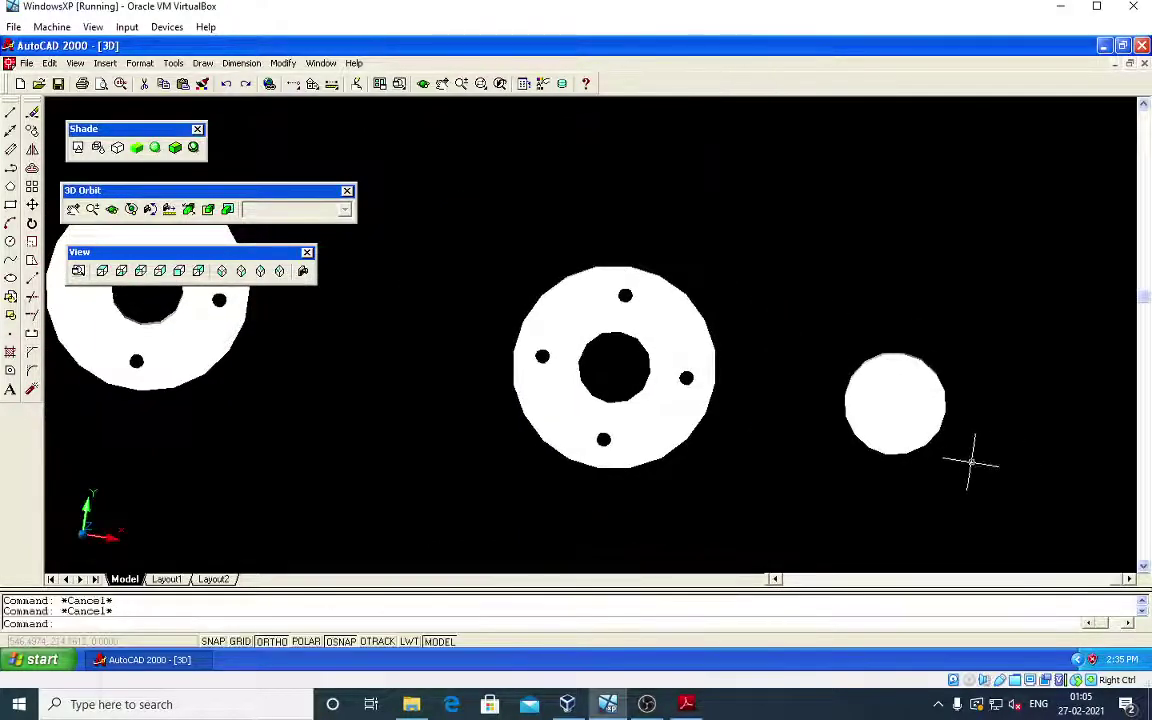
pyautogui.click(970, 462)
pyautogui.click(812, 308)
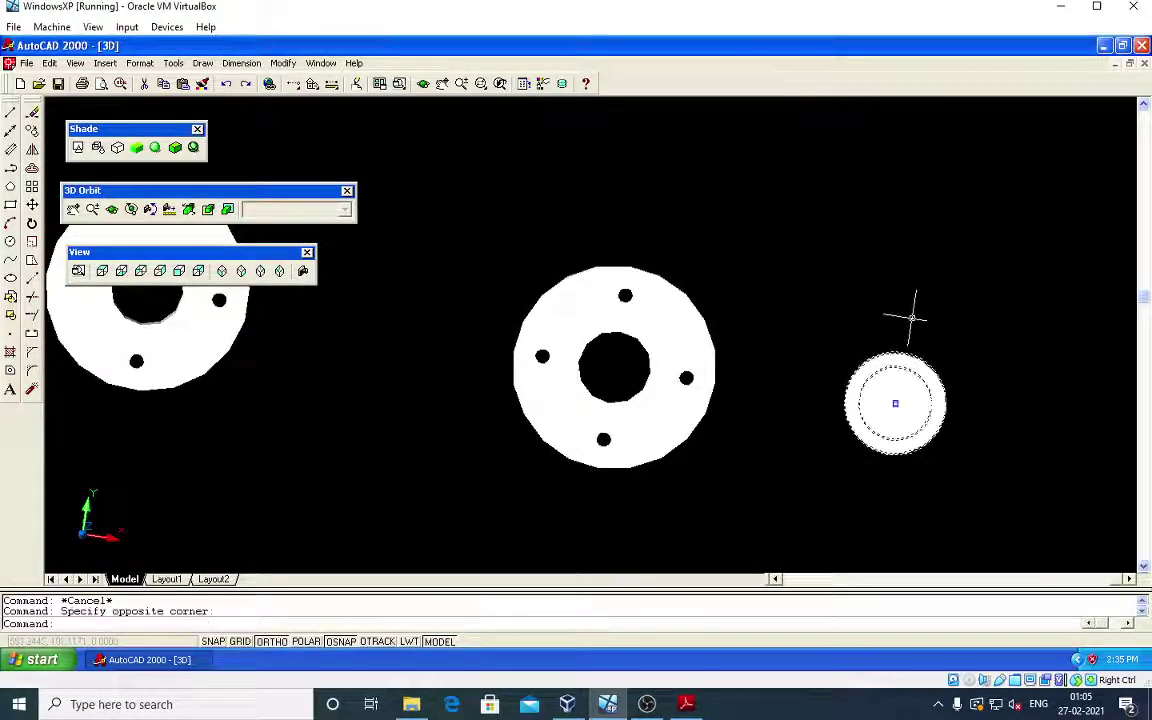
pyautogui.write('e')
pyautogui.press('Return')
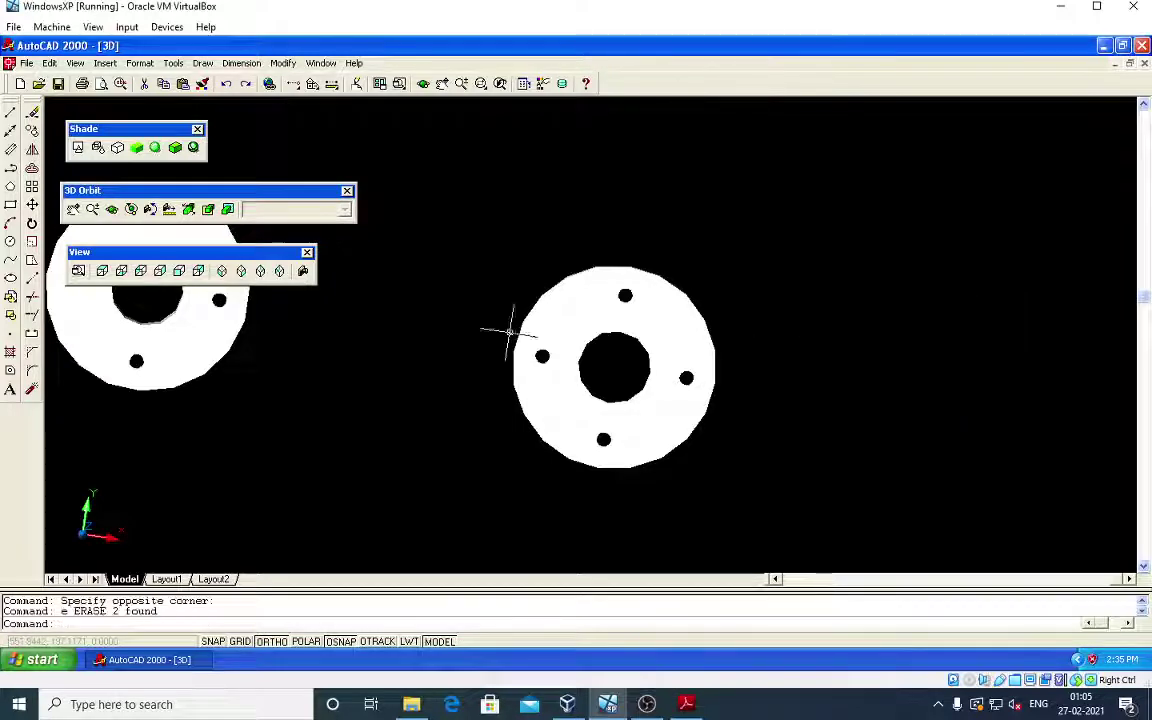
# Step: In Bottom view, window-select the right disc and move it farther right
pyautogui.click(122, 274)
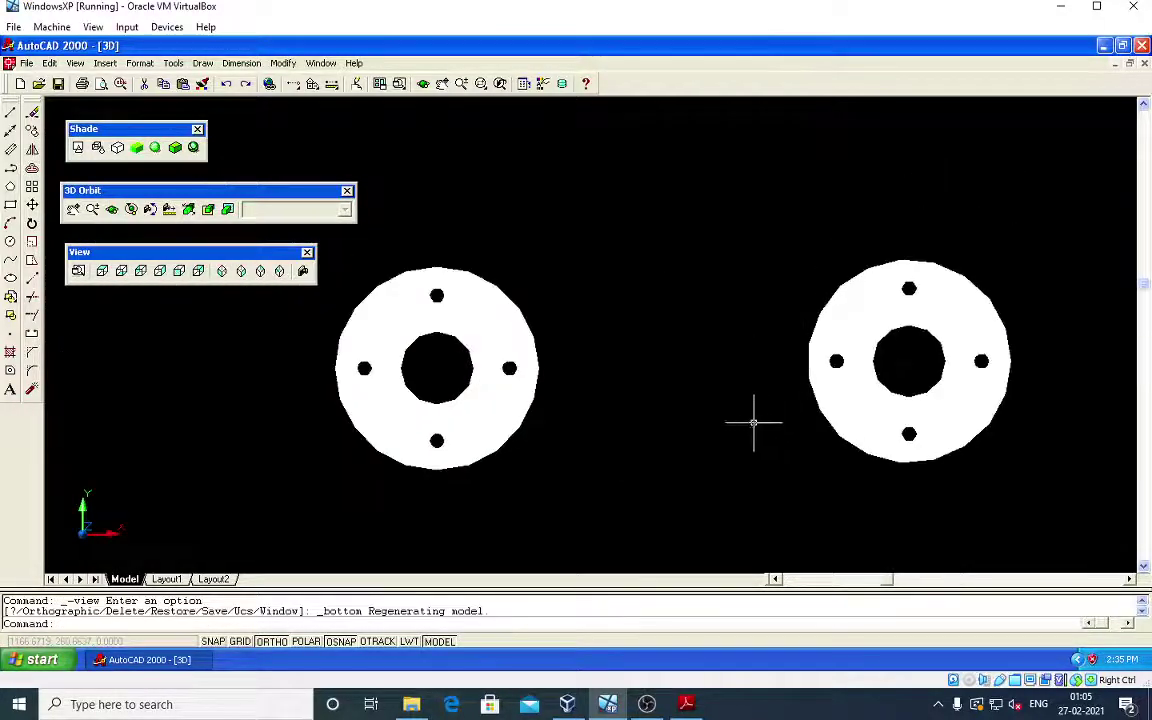
pyautogui.click(131, 209)
pyautogui.moveTo(495, 186); pyautogui.dragTo(298, 265)
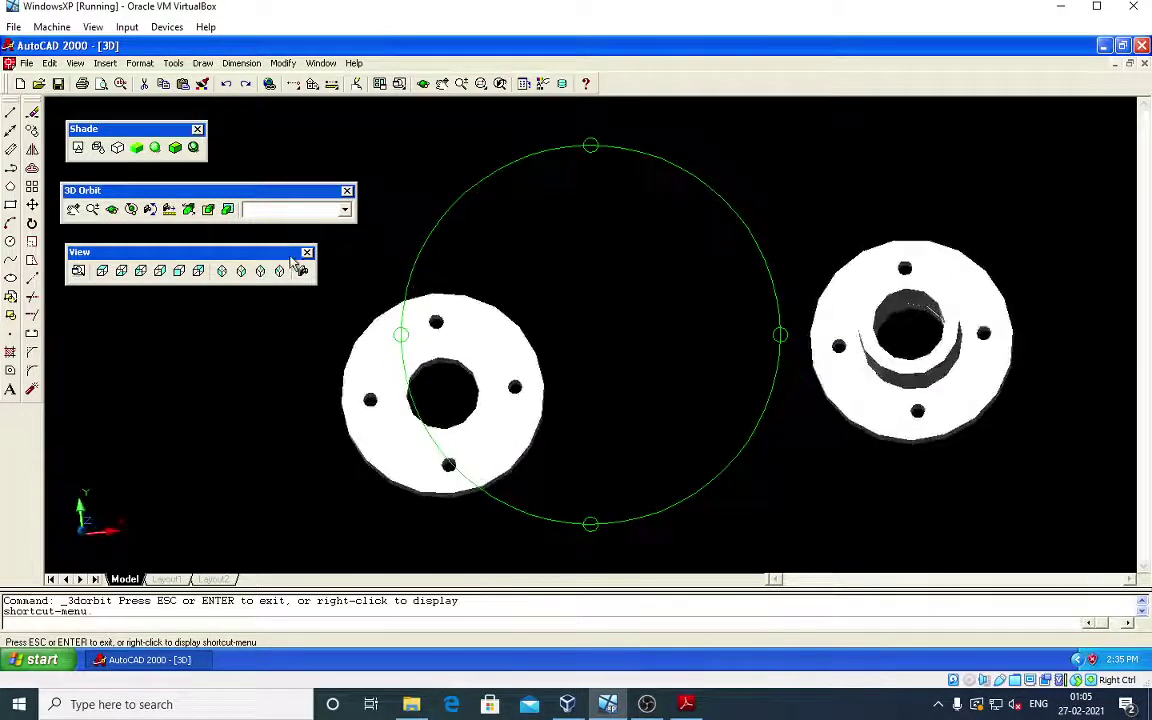
pyautogui.click(121, 271)
pyautogui.click(884, 364)
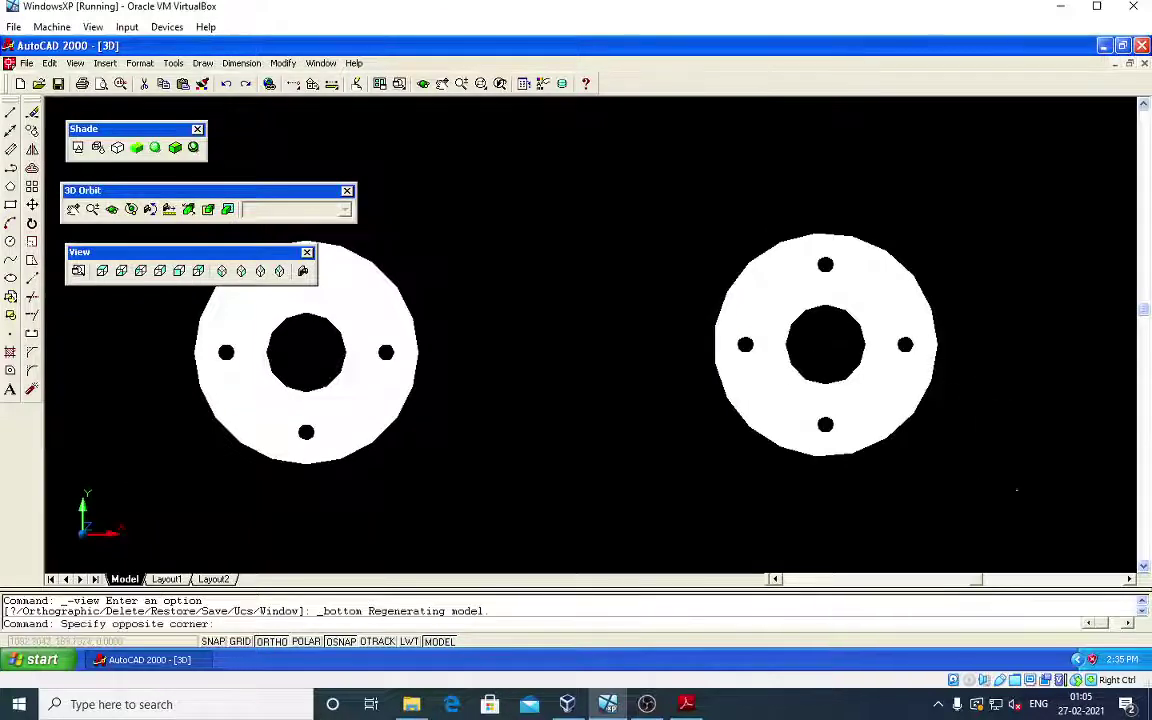
pyautogui.click(594, 172)
pyautogui.write('m')
pyautogui.press('Return')
pyautogui.click(607, 497)
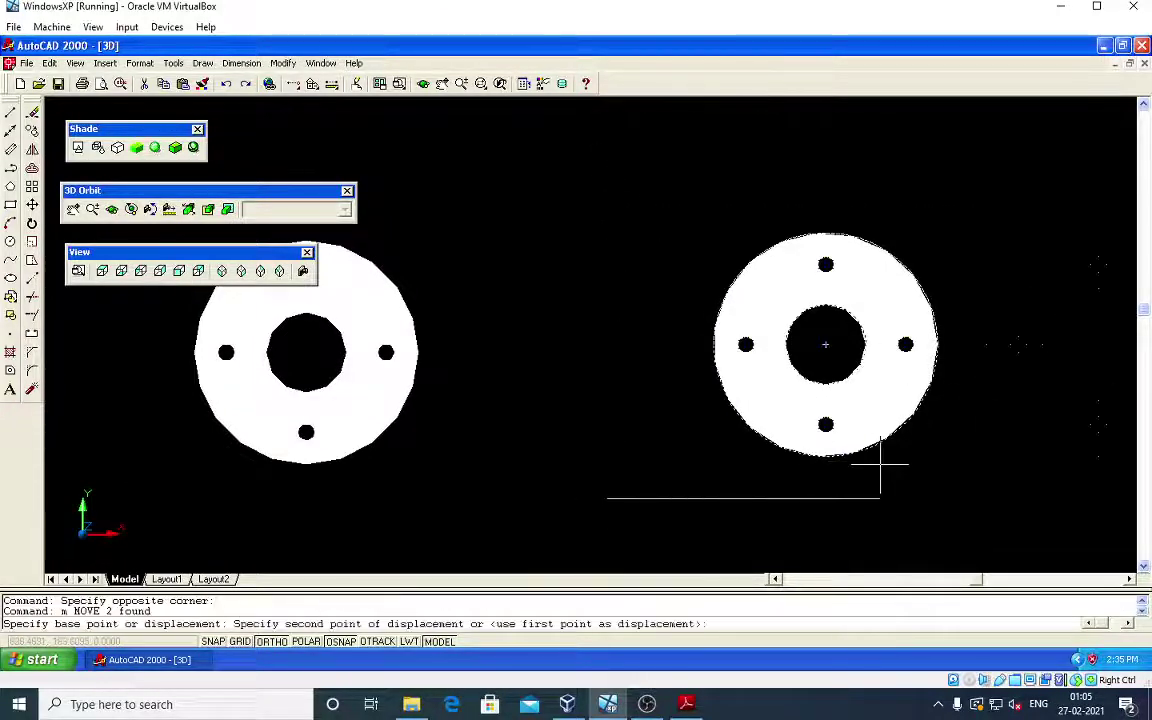
pyautogui.click(836, 497)
# Step: Pan, zoom and orbit to refit both discs in the Bottom view
pyautogui.scroll(-2, 380, 378)
pyautogui.moveTo(380, 380); pyautogui.dragTo(531, 396, button='middle')
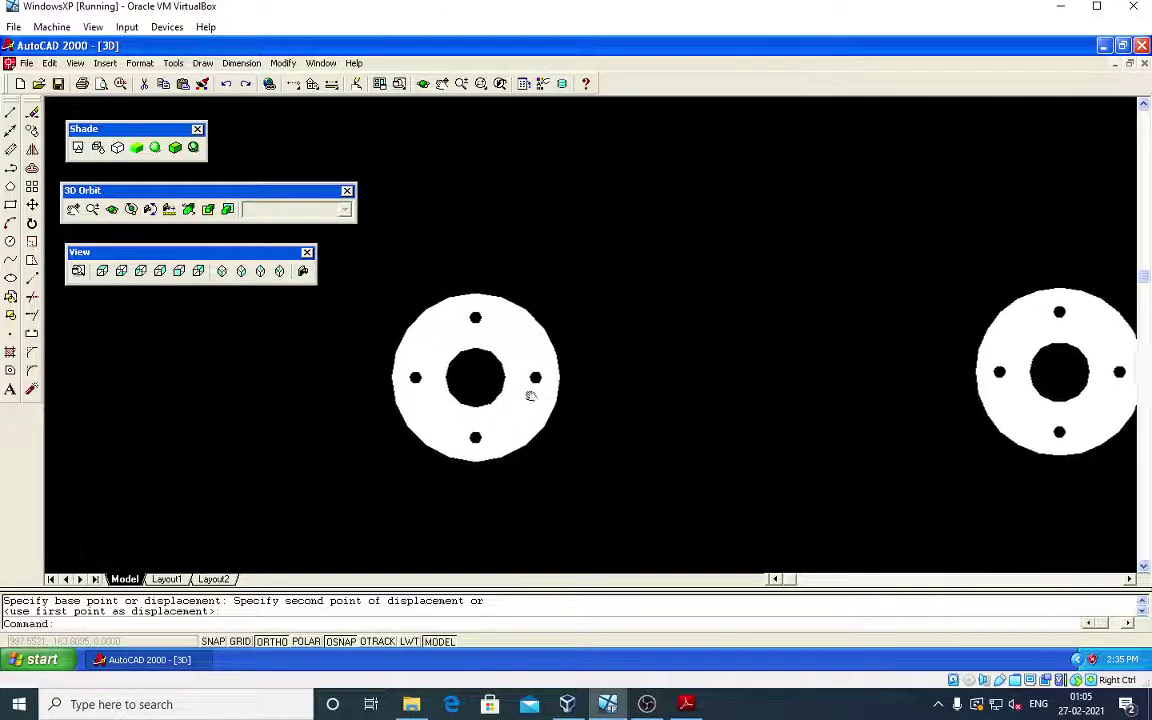
pyautogui.scroll(1, 531, 396)
pyautogui.scroll(1, 509, 381)
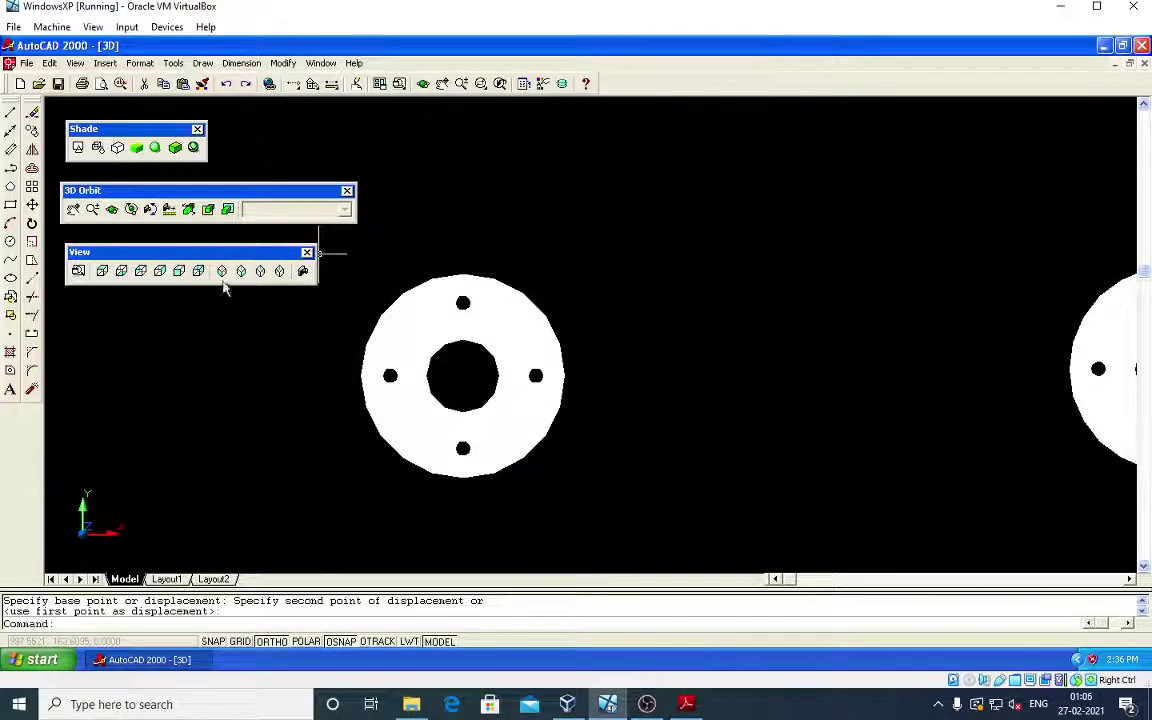
pyautogui.click(121, 271)
pyautogui.scroll(-1, 347, 311)
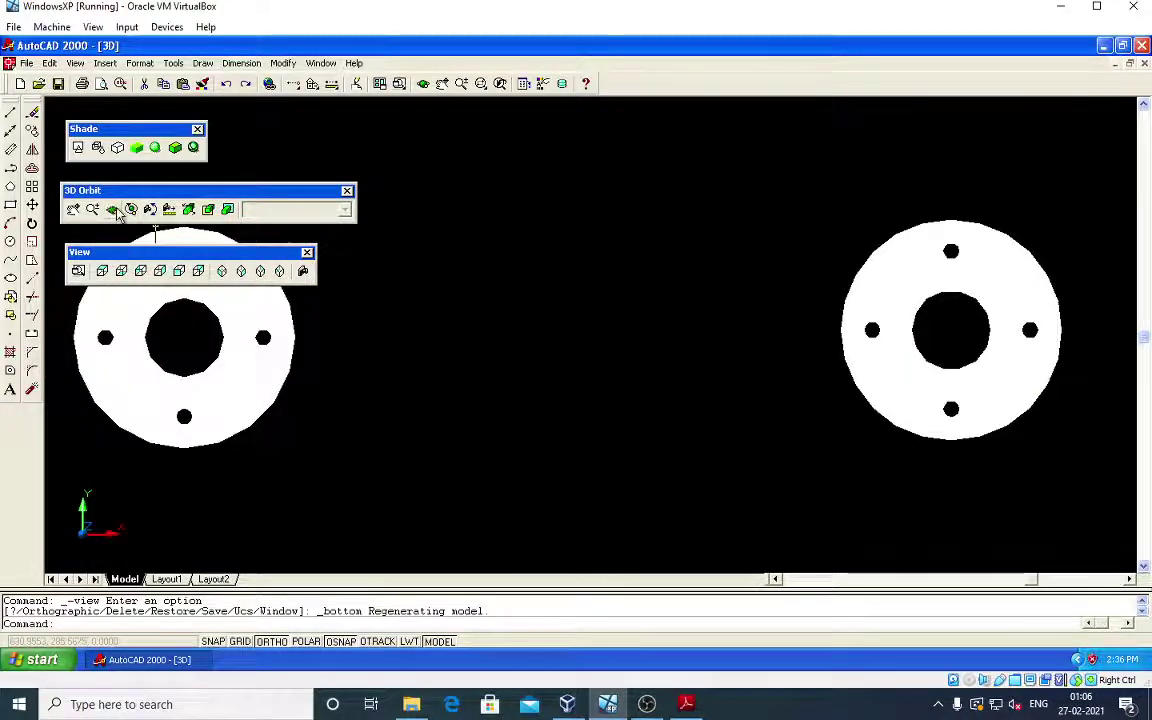
pyautogui.click(112, 209)
pyautogui.moveTo(424, 216)
pyautogui.mouseDown()
pyautogui.moveTo(406, 345)
pyautogui.moveTo(507, 319)
pyautogui.moveTo(429, 255)
pyautogui.moveTo(300, 275)
pyautogui.mouseUp()
pyautogui.click(121, 271)
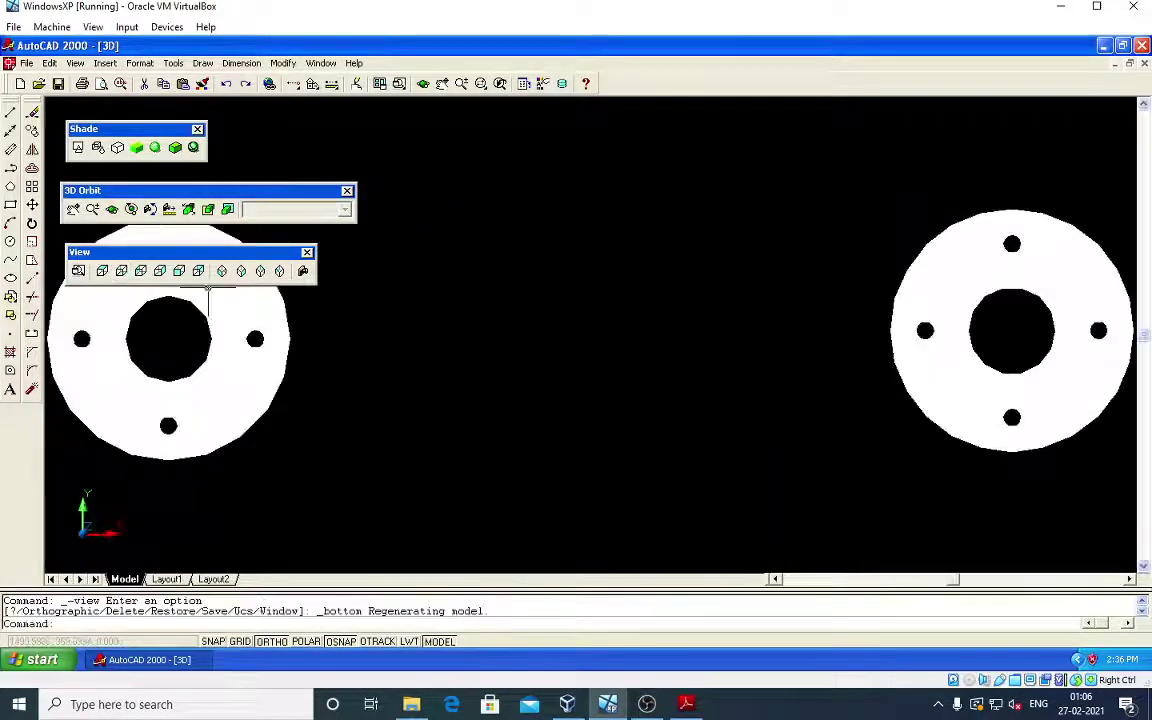
pyautogui.scroll(-3, 373, 340)
pyautogui.moveTo(373, 340); pyautogui.dragTo(565, 350, button='middle')
pyautogui.scroll(1, 503, 344)
# Step: Draw concentric circles of radius 35 and 25 between the two discs
pyautogui.scroll(2, 503, 344)
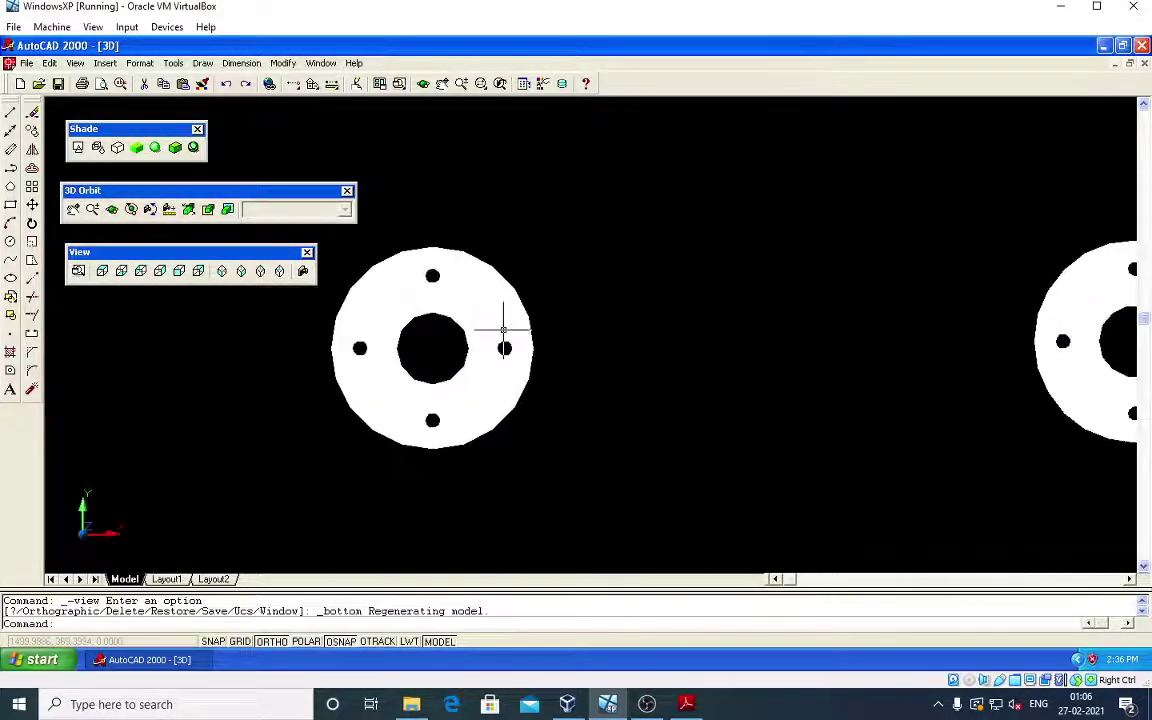
pyautogui.press('Escape')
pyautogui.press('Escape')
pyautogui.write('c')
pyautogui.press('Return')
pyautogui.click(729, 339)
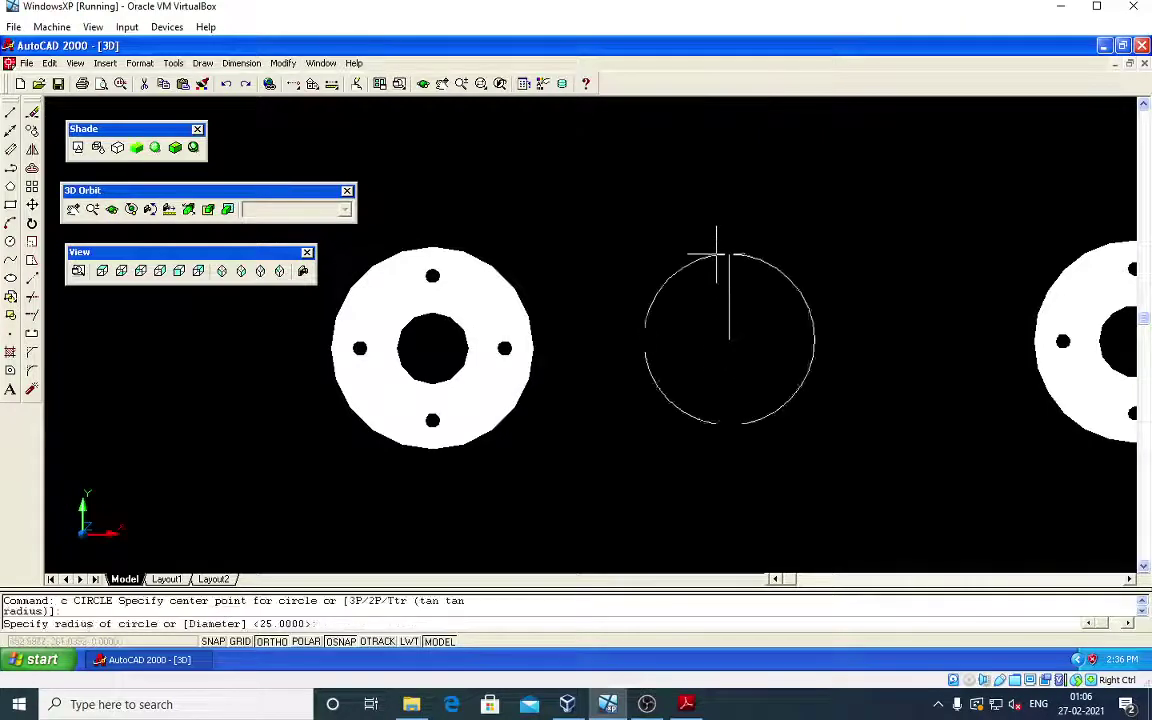
pyautogui.write('35')
pyautogui.press('Return')
pyautogui.press('Return')
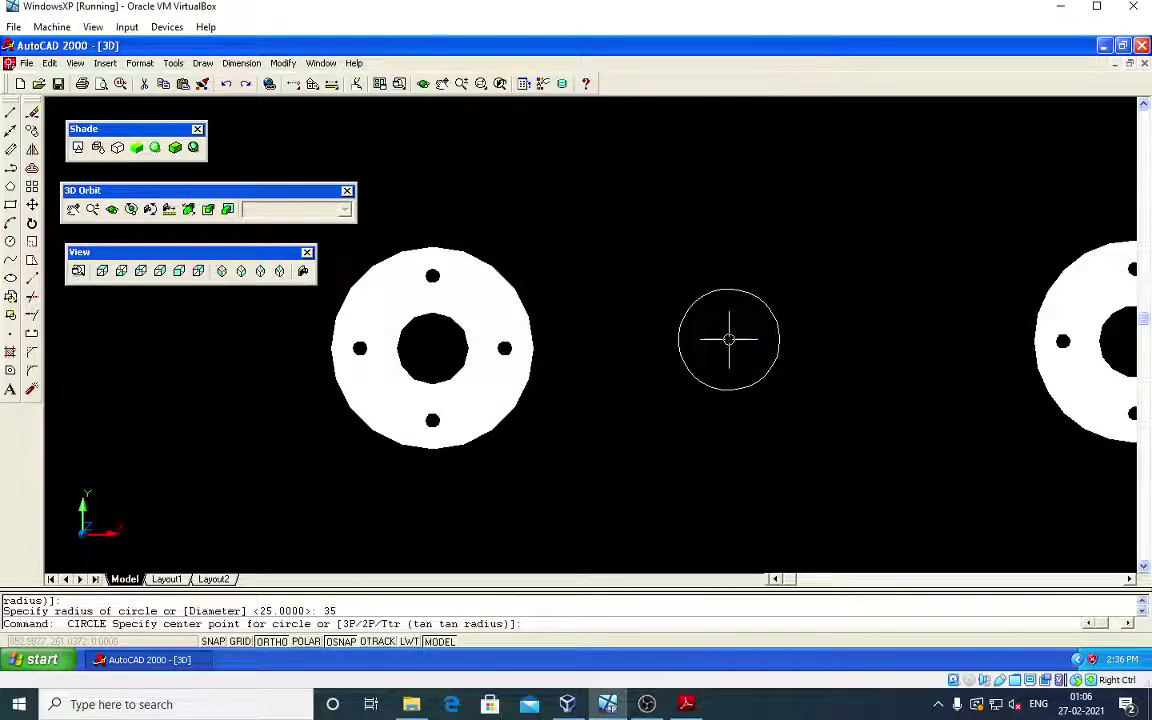
pyautogui.click(729, 339)
pyautogui.write('25')
pyautogui.press('Return')
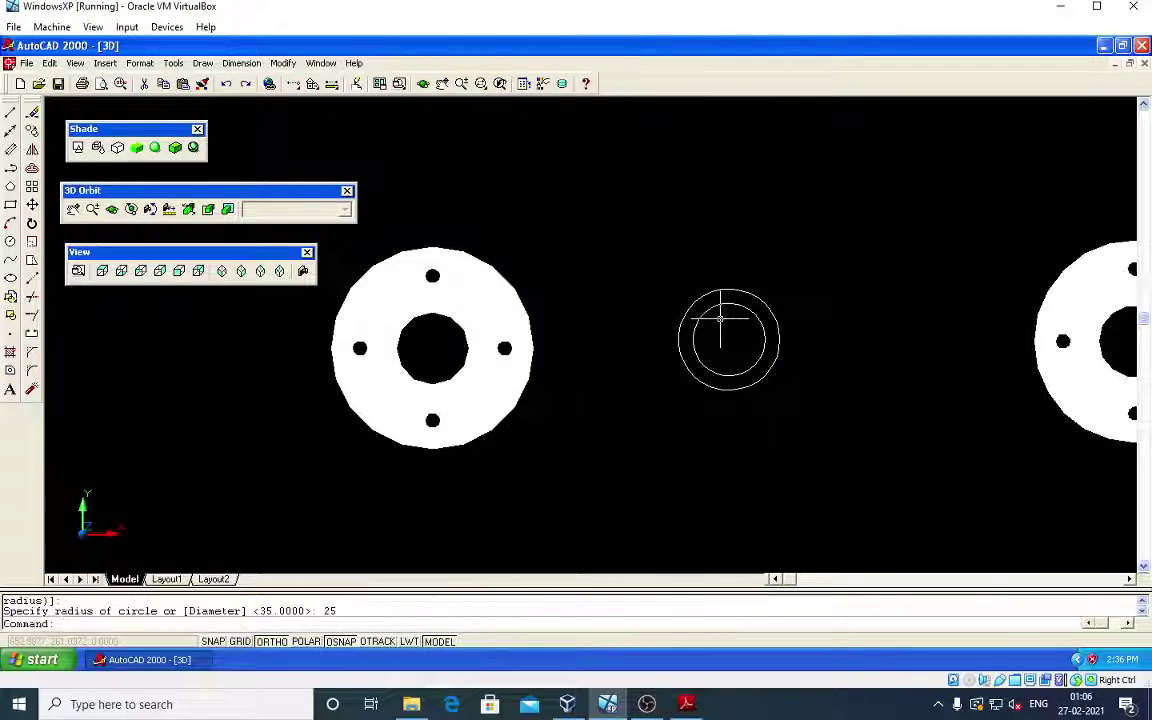
pyautogui.press('Escape')
pyautogui.press('Escape')
# Step: Convert both circles into regions and orbit to check them in 3D
pyautogui.write('x')
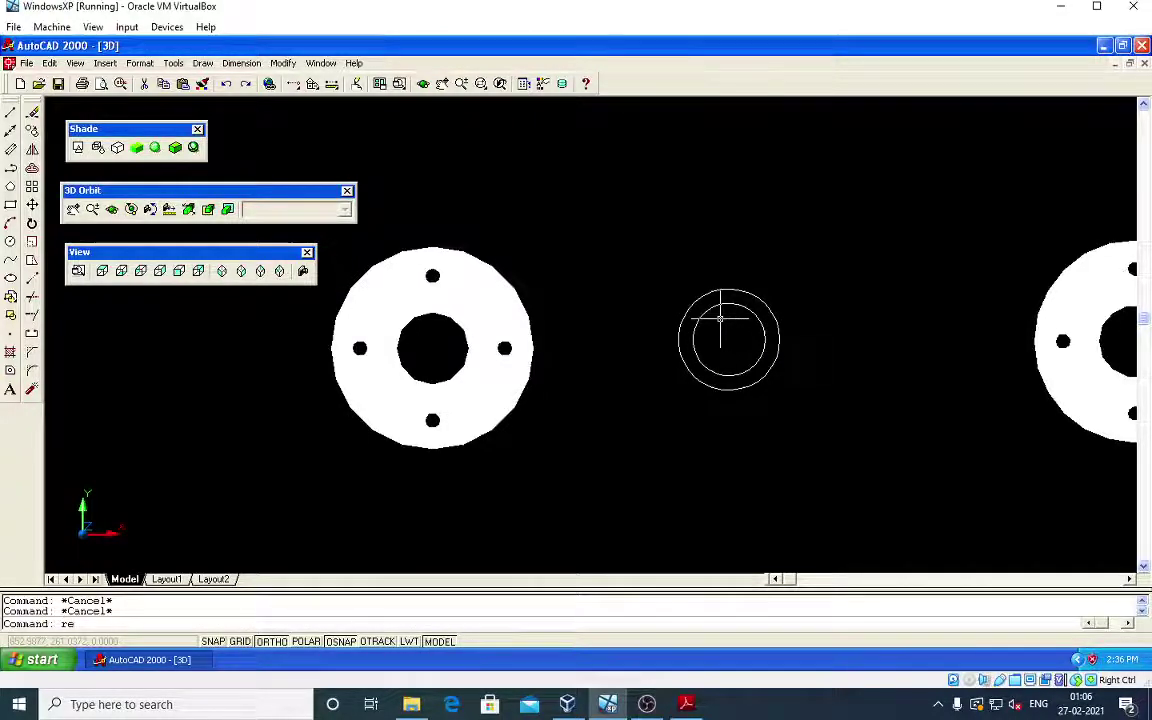
pyautogui.press('Return')
pyautogui.click(823, 440)
pyautogui.click(653, 249)
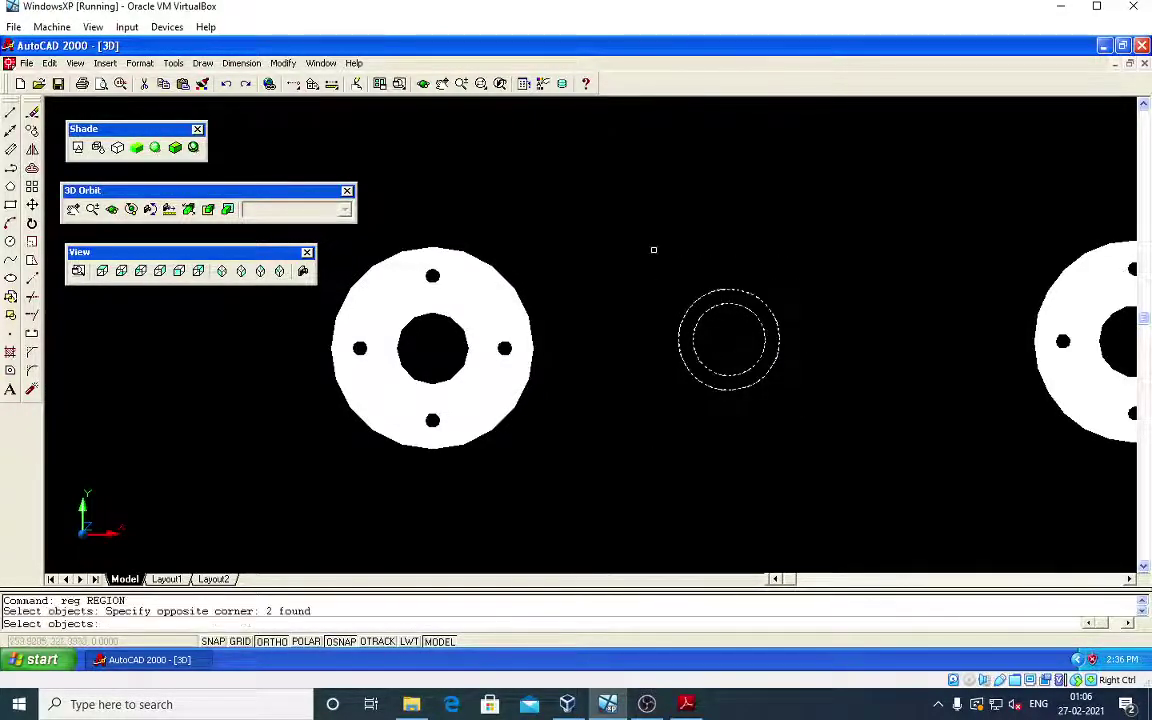
pyautogui.press('Return')
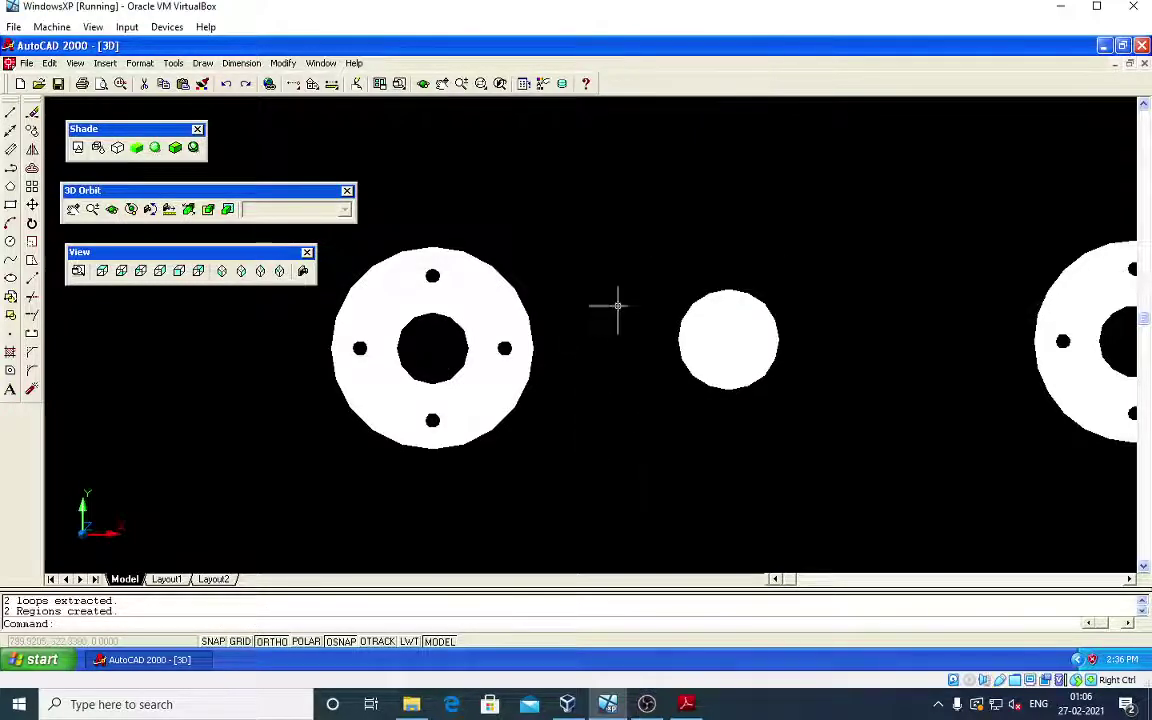
pyautogui.click(111, 209)
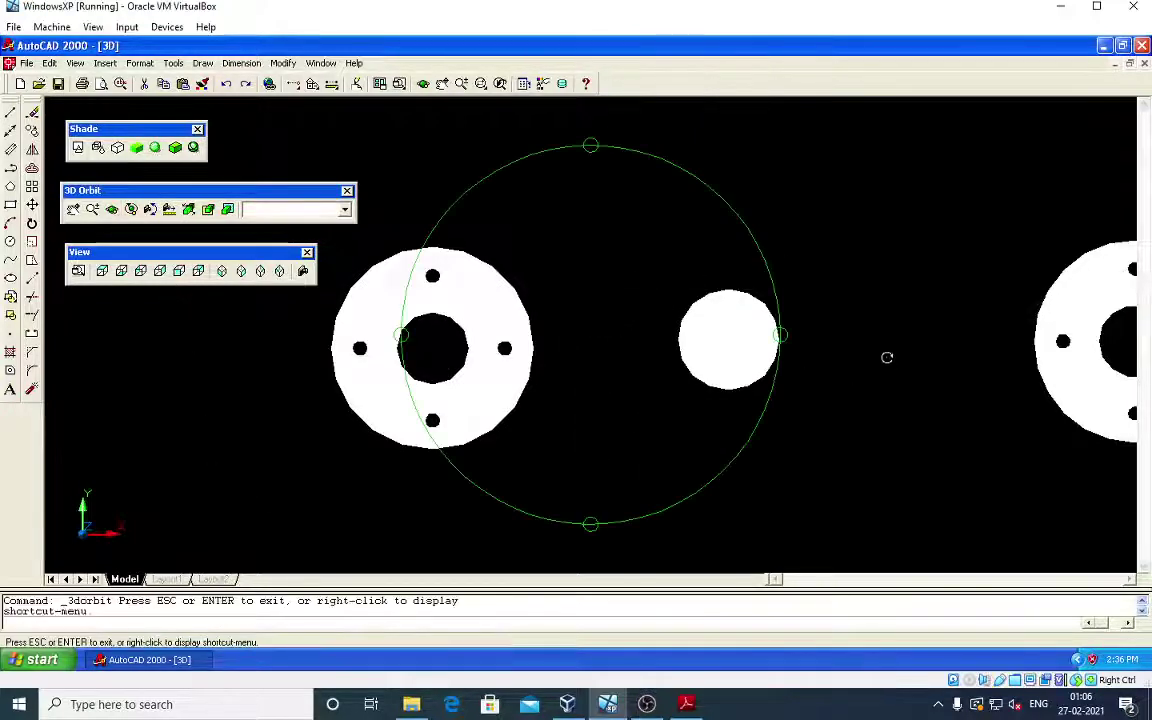
pyautogui.moveTo(783, 337)
pyautogui.mouseDown()
pyautogui.moveTo(586, 380)
pyautogui.moveTo(579, 371)
pyautogui.moveTo(599, 373)
pyautogui.moveTo(599, 398)
pyautogui.moveTo(579, 415)
pyautogui.moveTo(789, 353)
pyautogui.moveTo(618, 321)
pyautogui.mouseUp()
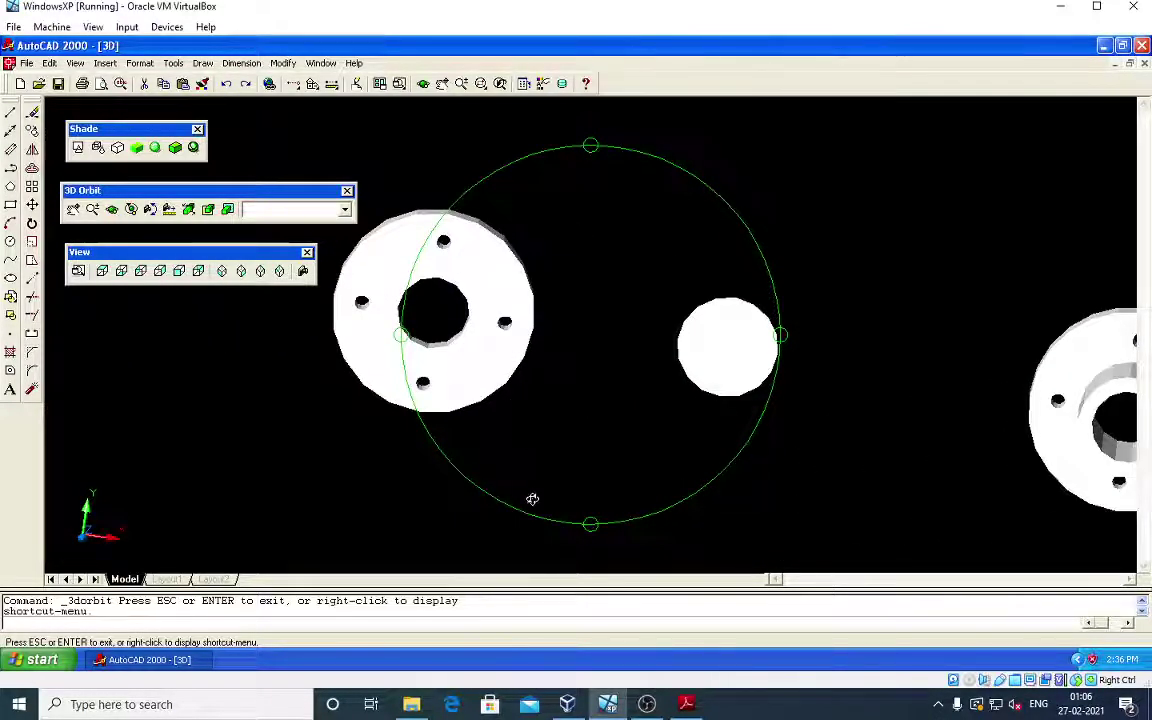
pyautogui.press('Escape')
pyautogui.press('Escape')
# Step: Extrude both circle regions 70 units high with zero taper
pyautogui.write('xt')
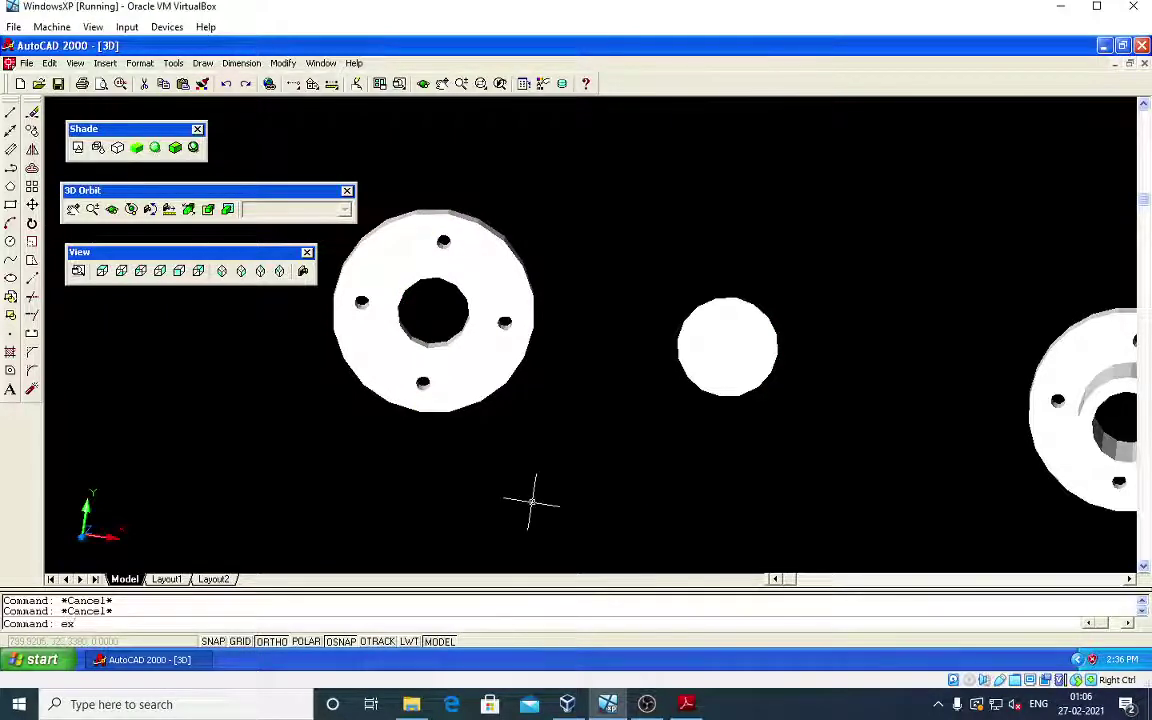
pyautogui.press('Return')
pyautogui.click(841, 451)
pyautogui.click(700, 330)
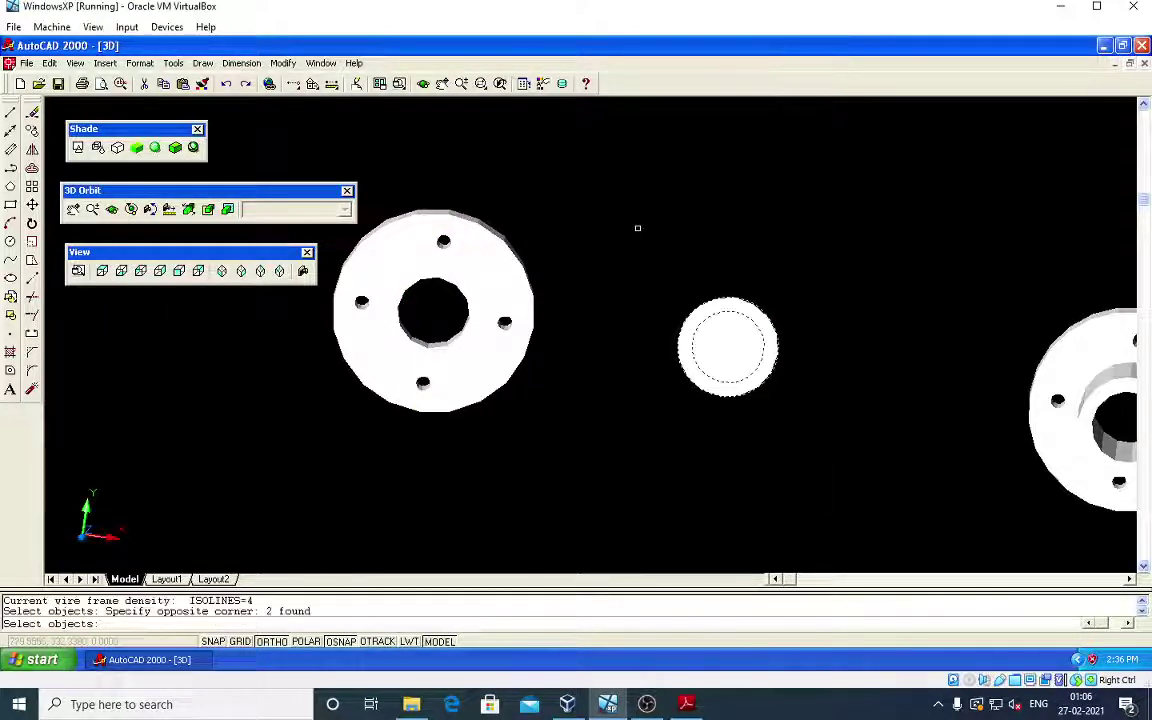
pyautogui.press('Return')
pyautogui.write('7')
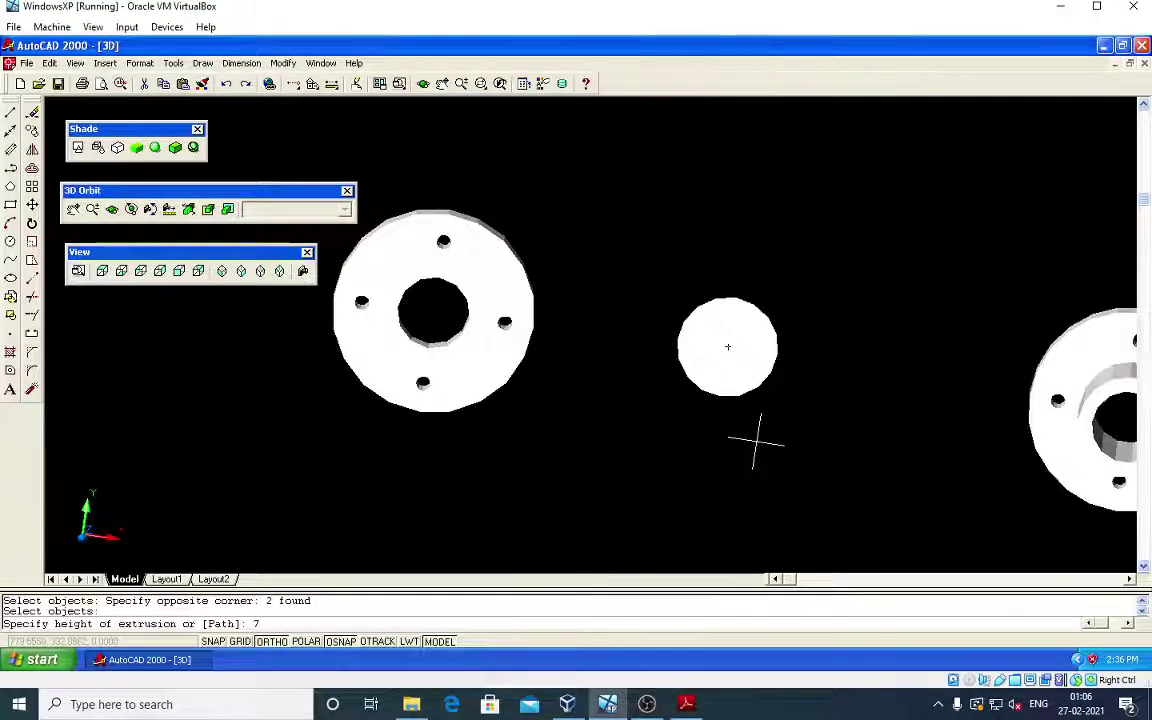
pyautogui.write('0')
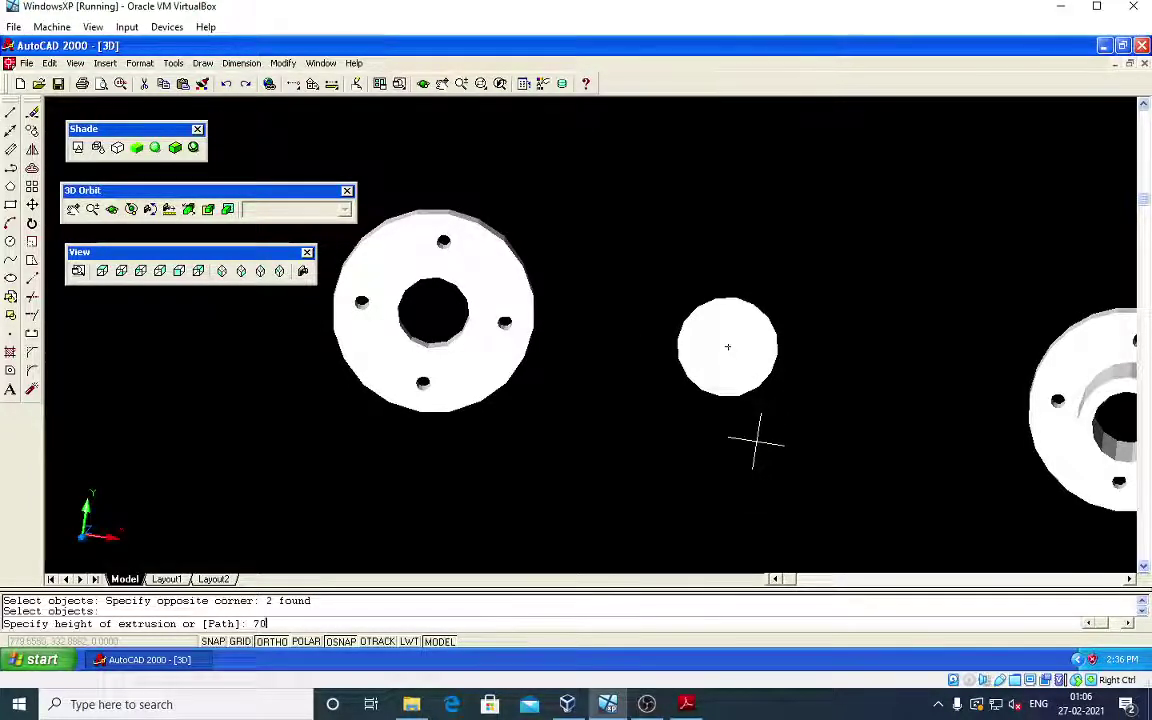
pyautogui.press('Return')
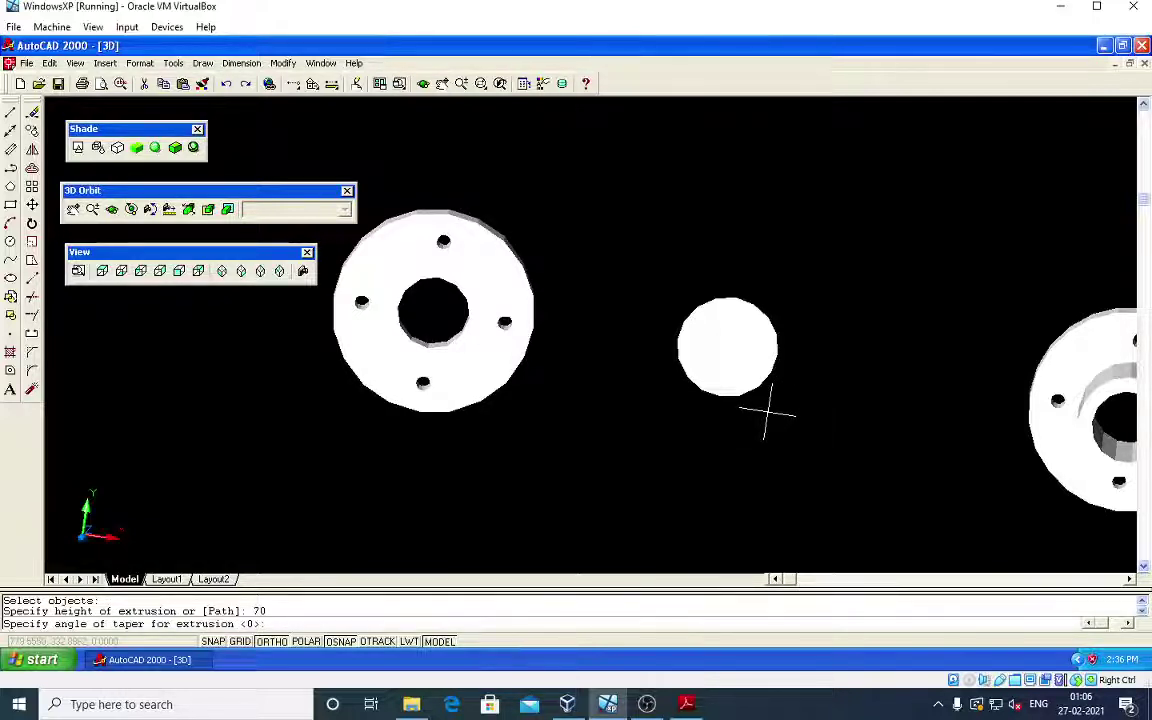
pyautogui.press('Return')
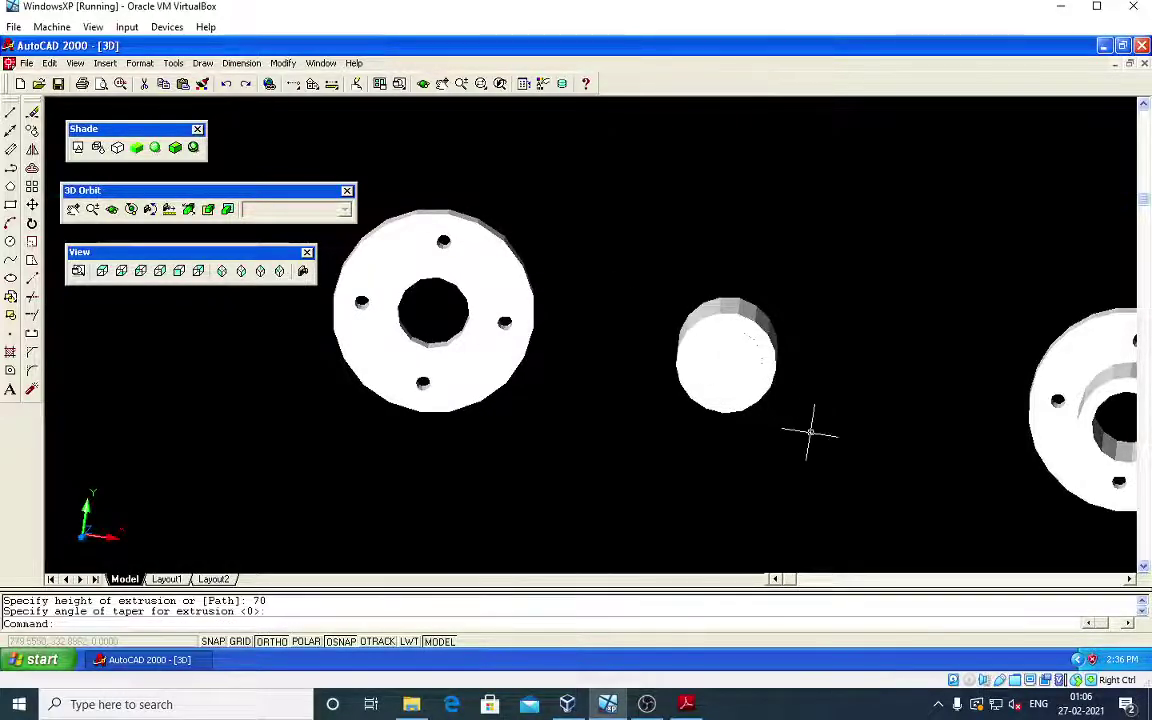
# Step: Orbit and pan between oblique and Bottom views to see the 70-unit cylinder's height
pyautogui.click(111, 209)
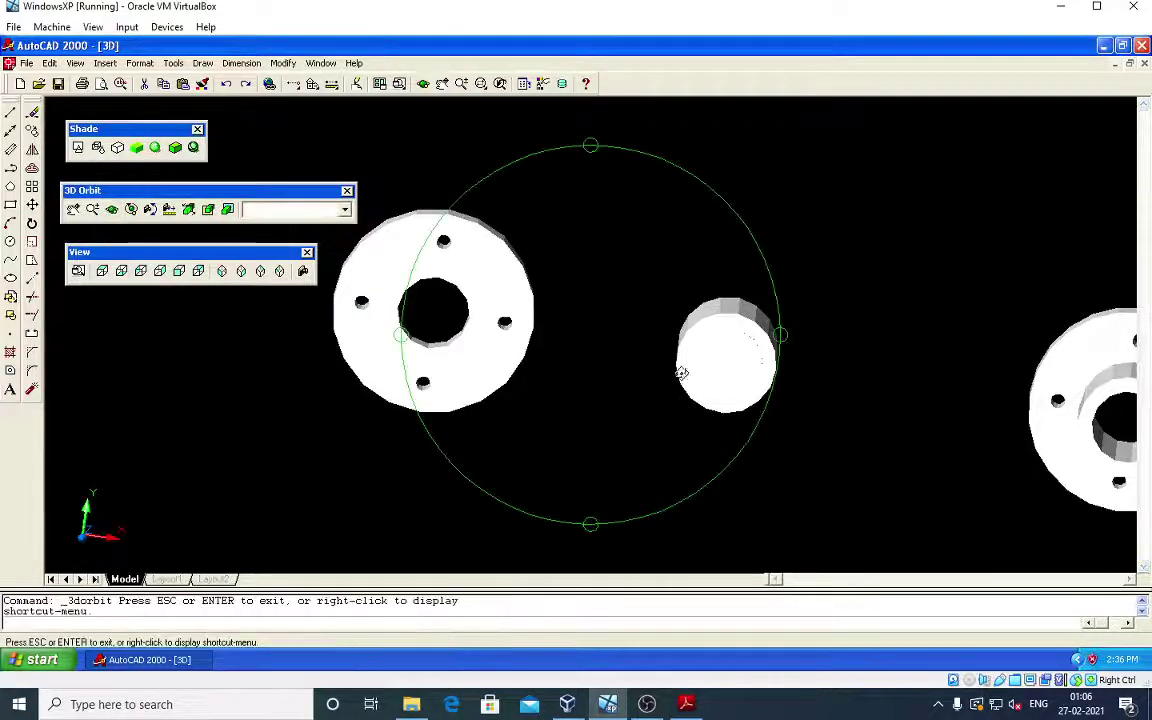
pyautogui.moveTo(681, 373)
pyautogui.mouseDown()
pyautogui.moveTo(567, 410)
pyautogui.moveTo(715, 365)
pyautogui.moveTo(788, 375)
pyautogui.moveTo(761, 357)
pyautogui.moveTo(777, 354)
pyautogui.mouseUp()
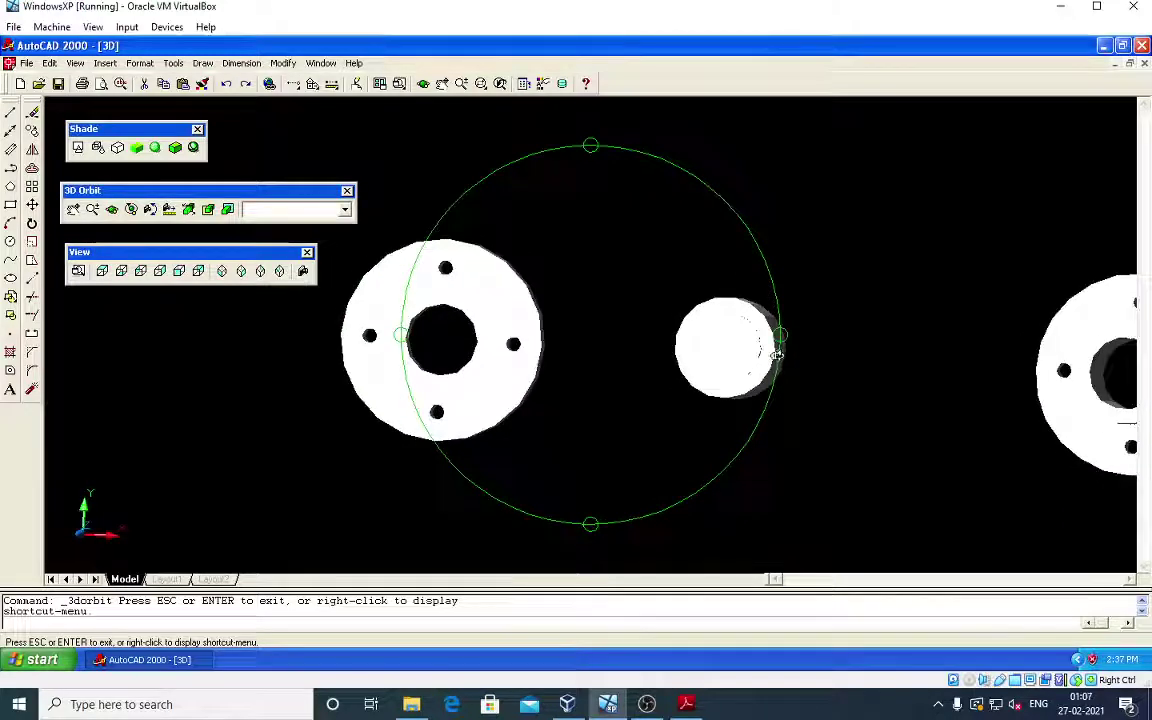
pyautogui.click(121, 271)
pyautogui.scroll(-2, 380, 388)
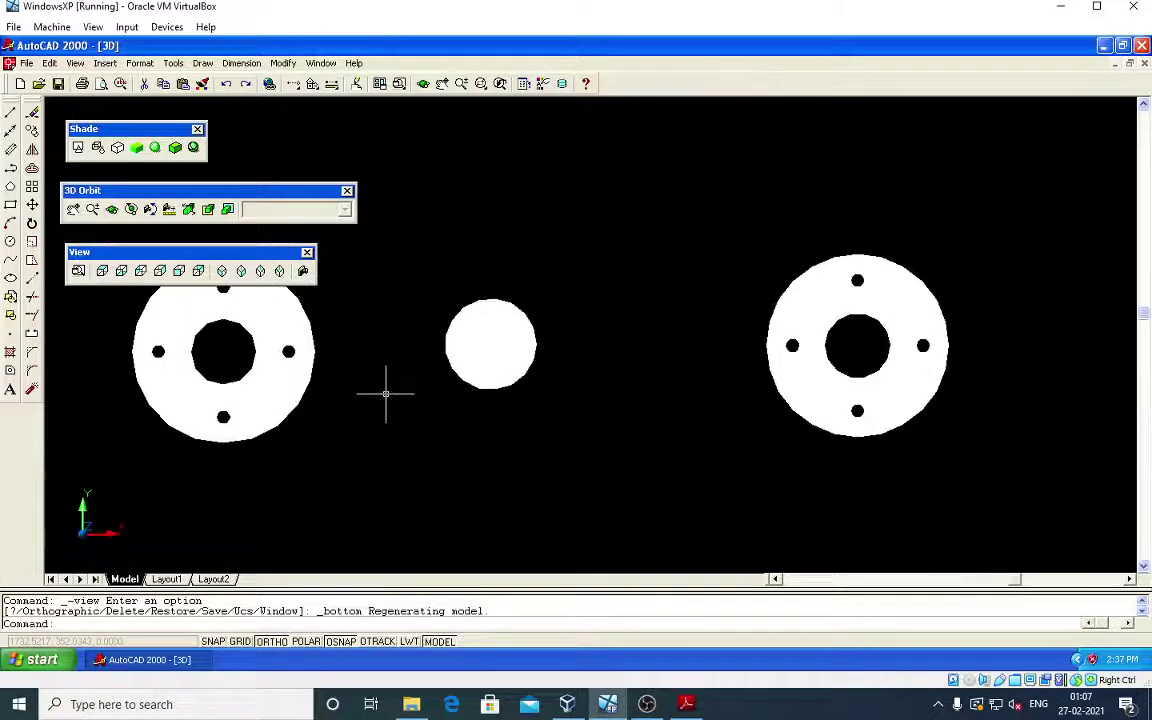
pyautogui.moveTo(386, 391); pyautogui.dragTo(676, 442, button='middle')
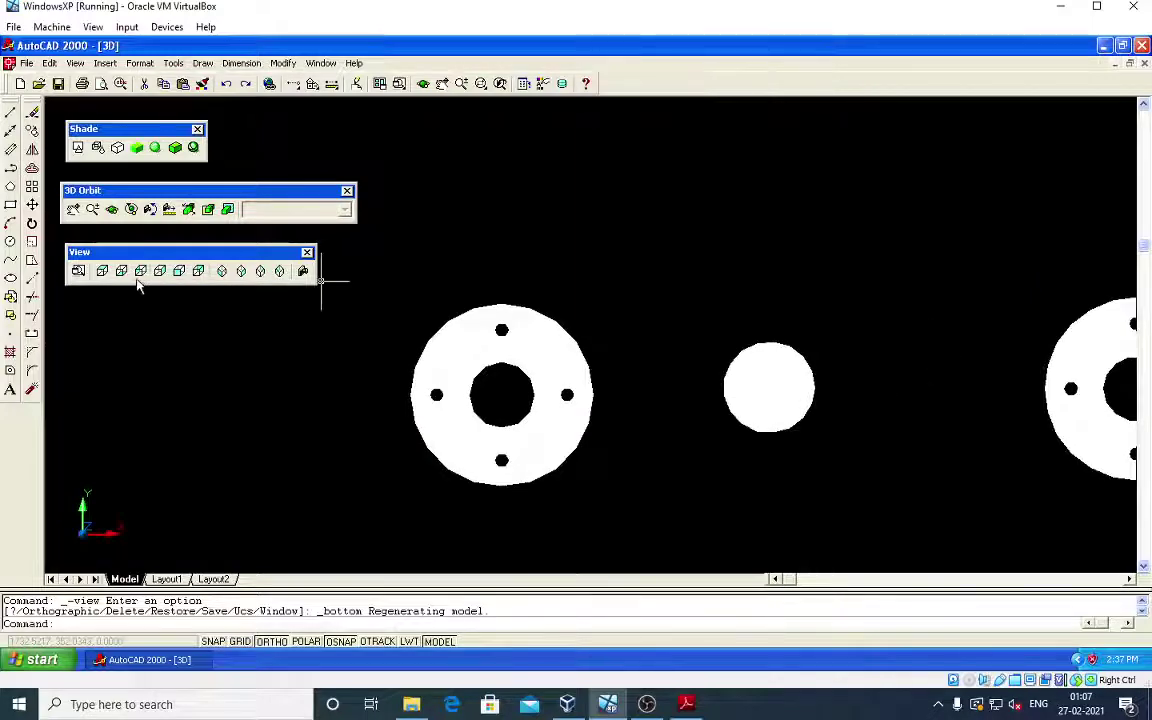
pyautogui.click(111, 209)
pyautogui.moveTo(830, 391)
pyautogui.mouseDown()
pyautogui.moveTo(686, 411)
pyautogui.moveTo(612, 451)
pyautogui.moveTo(671, 365)
pyautogui.moveTo(543, 339)
pyautogui.moveTo(489, 378)
pyautogui.moveTo(843, 301)
pyautogui.moveTo(778, 351)
pyautogui.moveTo(774, 370)
pyautogui.moveTo(751, 347)
pyautogui.moveTo(766, 314)
pyautogui.moveTo(820, 296)
pyautogui.moveTo(738, 399)
pyautogui.moveTo(617, 491)
pyautogui.moveTo(562, 311)
pyautogui.moveTo(725, 465)
pyautogui.moveTo(618, 448)
pyautogui.mouseUp()
pyautogui.moveTo(807, 387)
pyautogui.mouseDown()
pyautogui.moveTo(841, 501)
pyautogui.moveTo(625, 352)
pyautogui.moveTo(638, 393)
pyautogui.moveTo(626, 318)
pyautogui.moveTo(597, 355)
pyautogui.moveTo(590, 428)
pyautogui.mouseUp()
# Step: Subtract the inner cylinder from the outer one to make a hollow boss
pyautogui.press('Escape')
pyautogui.press('Escape')
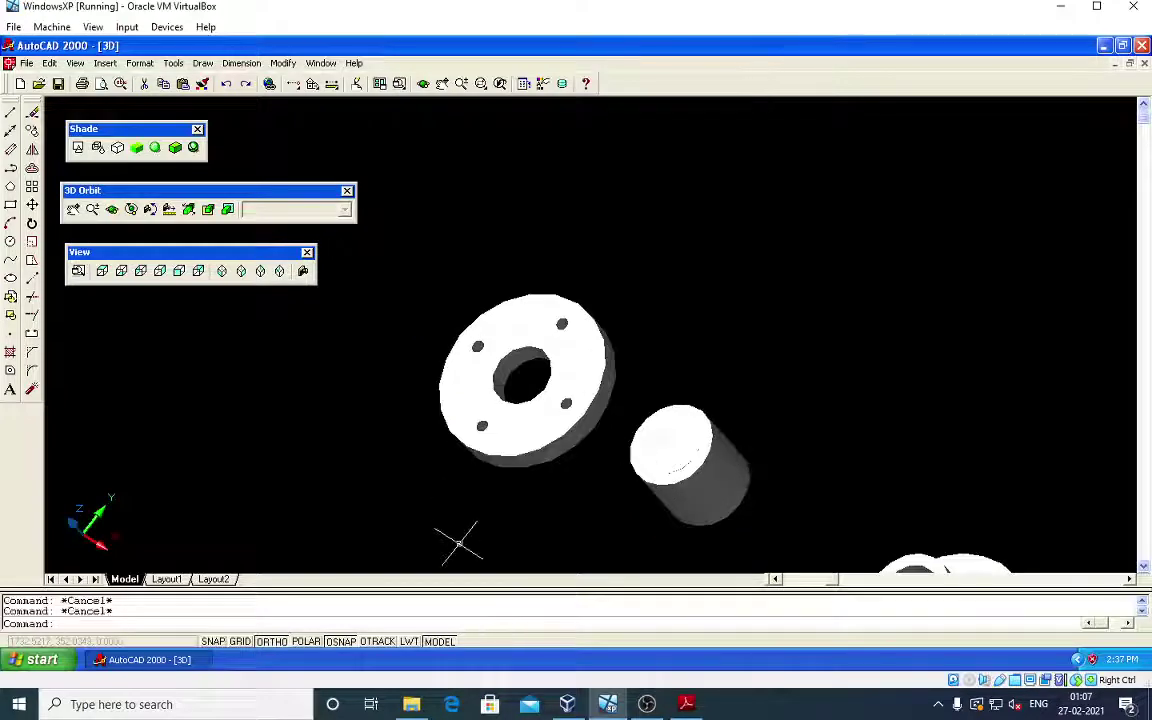
pyautogui.write('sub')
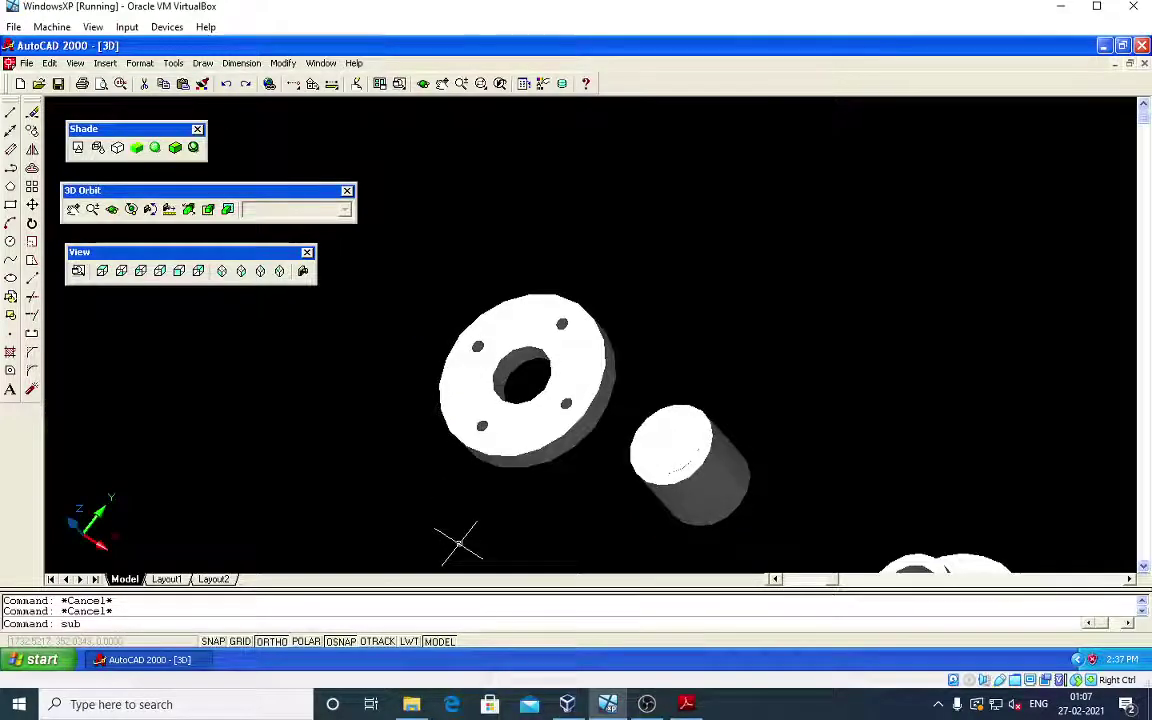
pyautogui.press('Return')
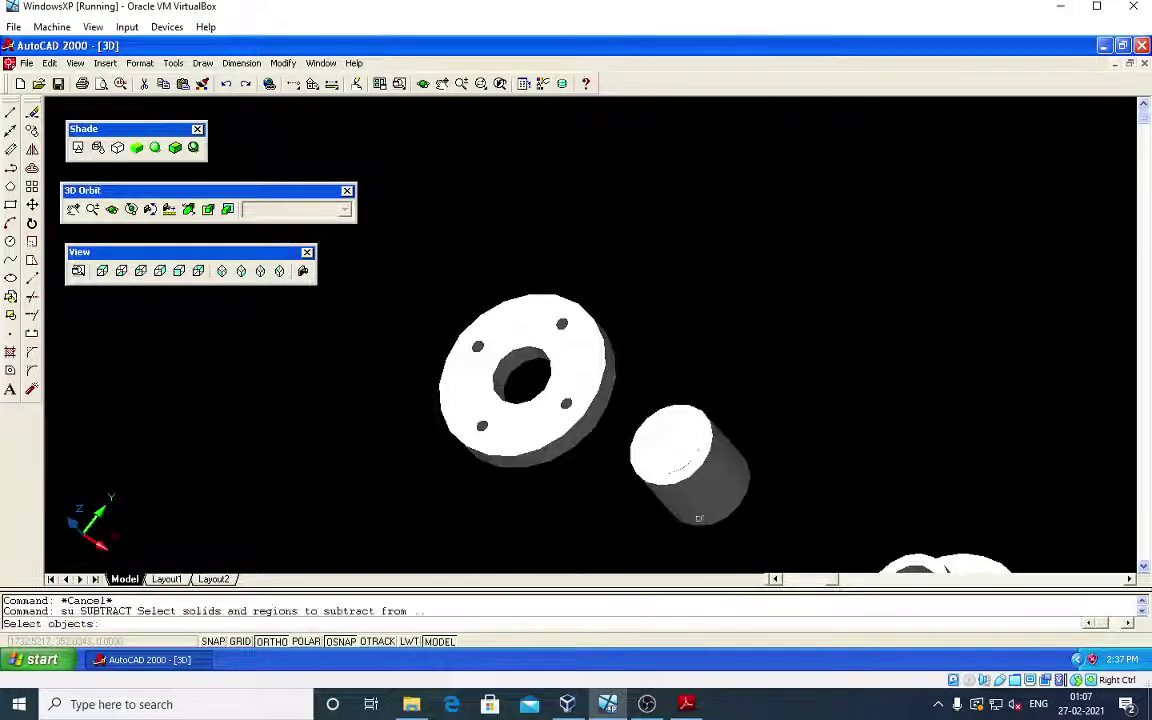
pyautogui.click(690, 462)
pyautogui.scroll(1, 690, 450)
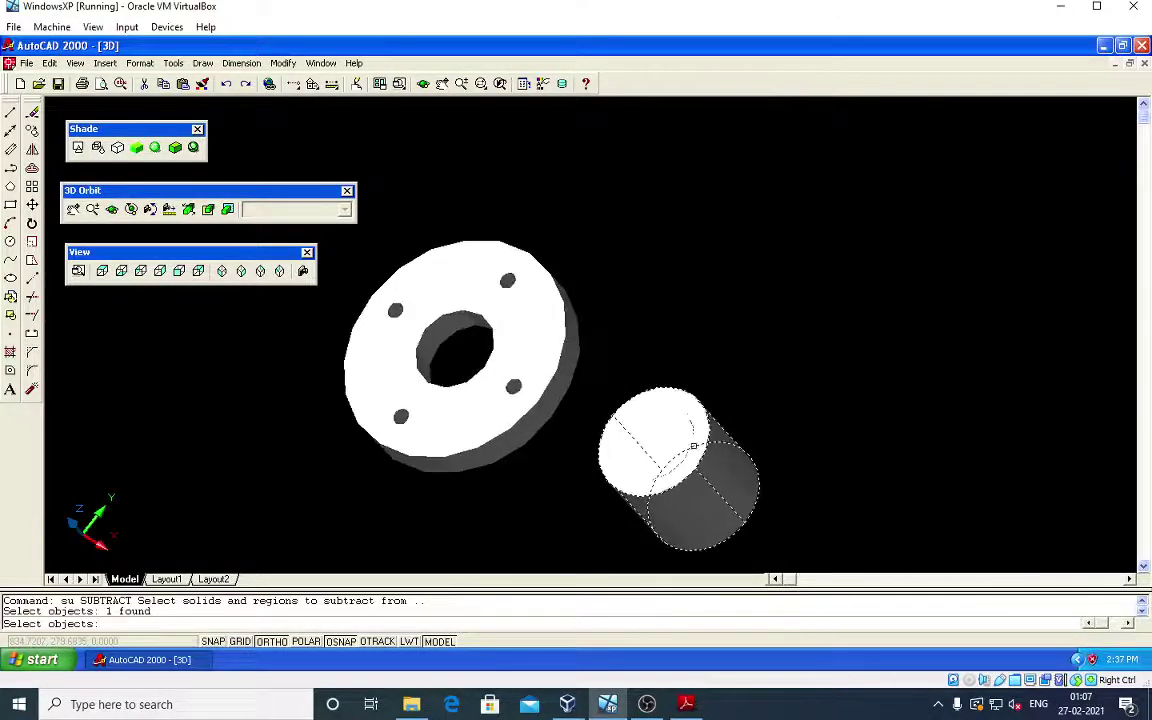
pyautogui.scroll(3, 690, 450)
pyautogui.scroll(3, 690, 450)
pyautogui.press('Return')
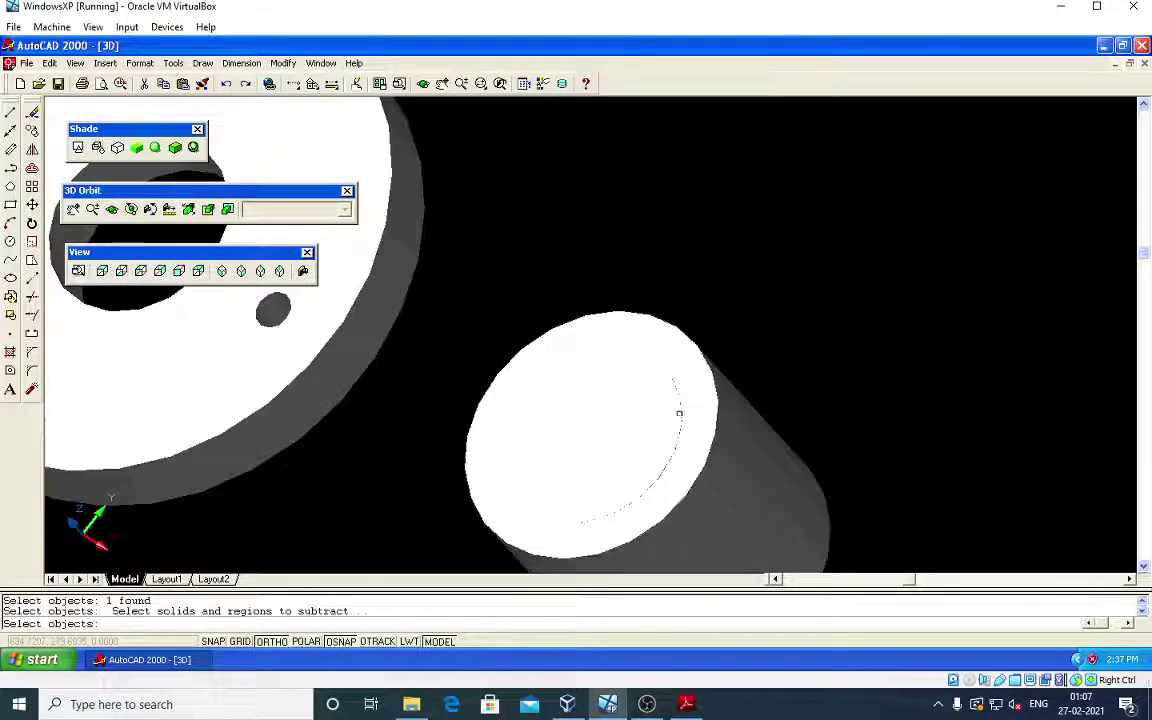
pyautogui.click(682, 418)
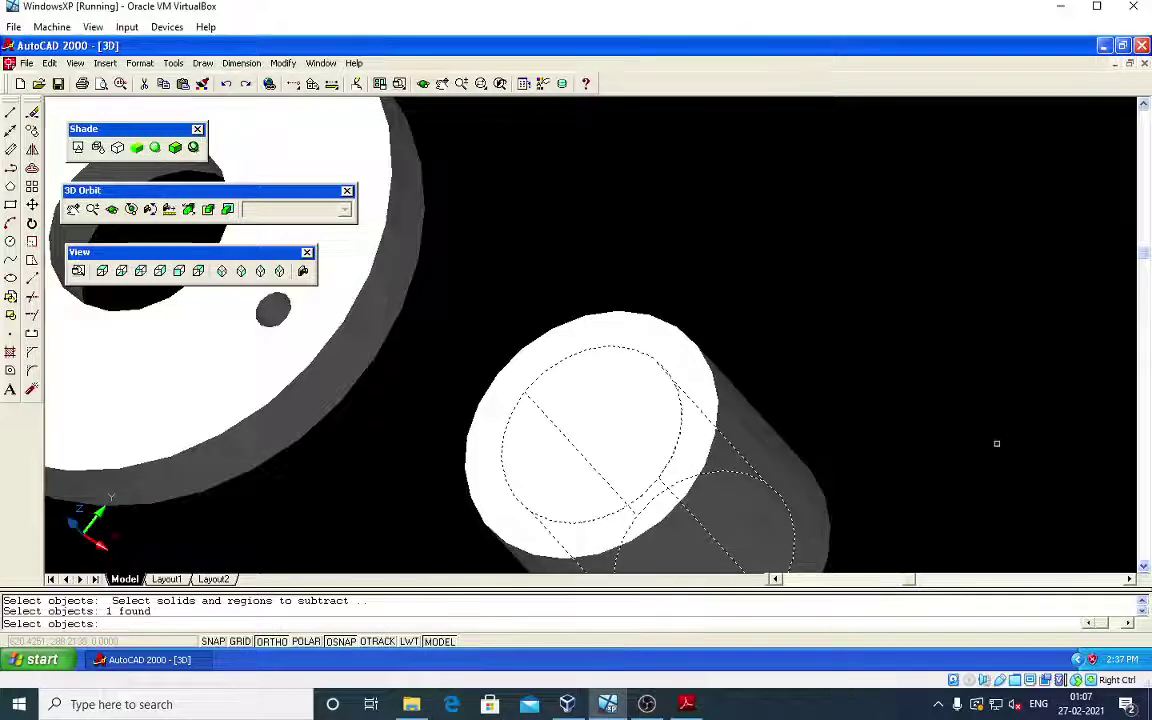
pyautogui.scroll(-1, 995, 442)
pyautogui.scroll(-1, 829, 392)
pyautogui.press('Return')
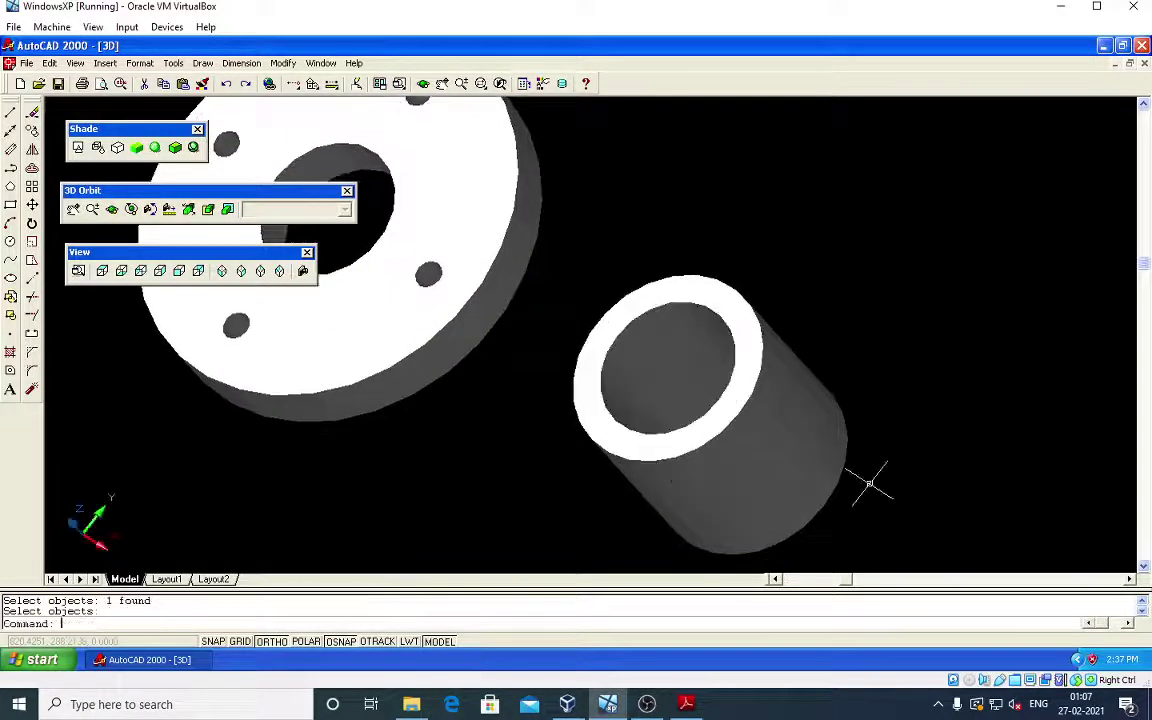
# Step: Switch to Bottom view and window-select the small hollow ring
pyautogui.scroll(-1, 810, 420)
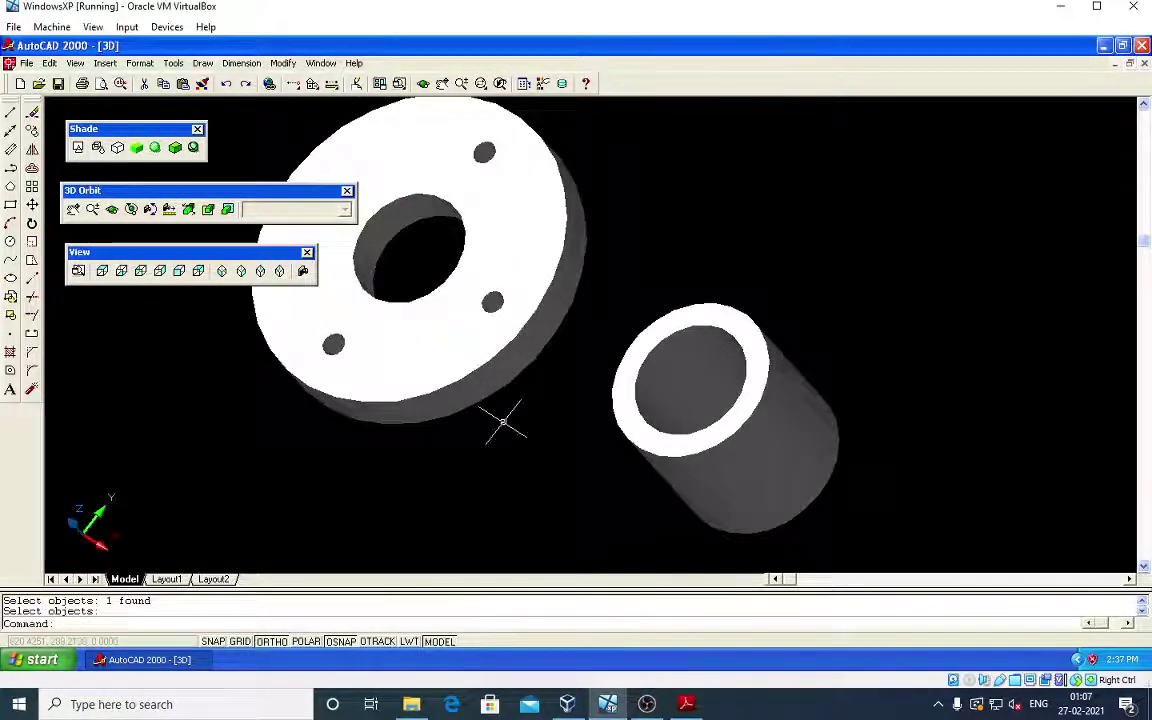
pyautogui.click(121, 272)
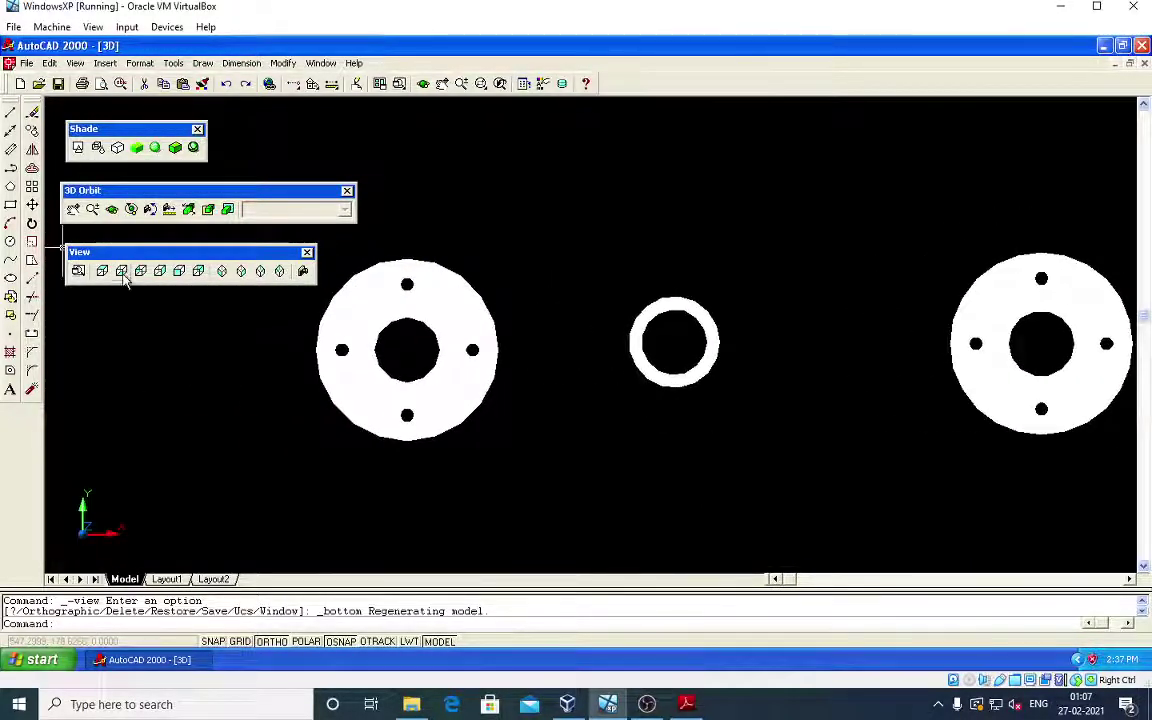
pyautogui.press('Escape')
pyautogui.press('Escape')
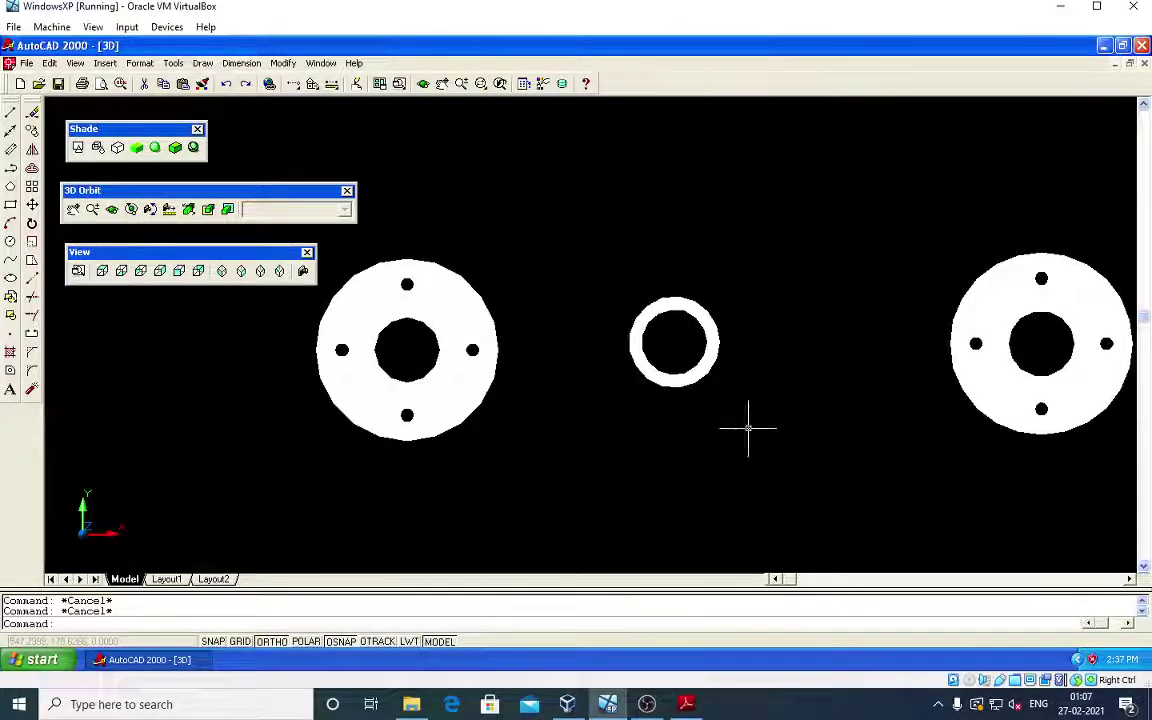
pyautogui.click(754, 422)
pyautogui.click(578, 183)
# Step: Move the ring by its centre onto the left flange's centre hole, then recentre the view
pyautogui.write('m')
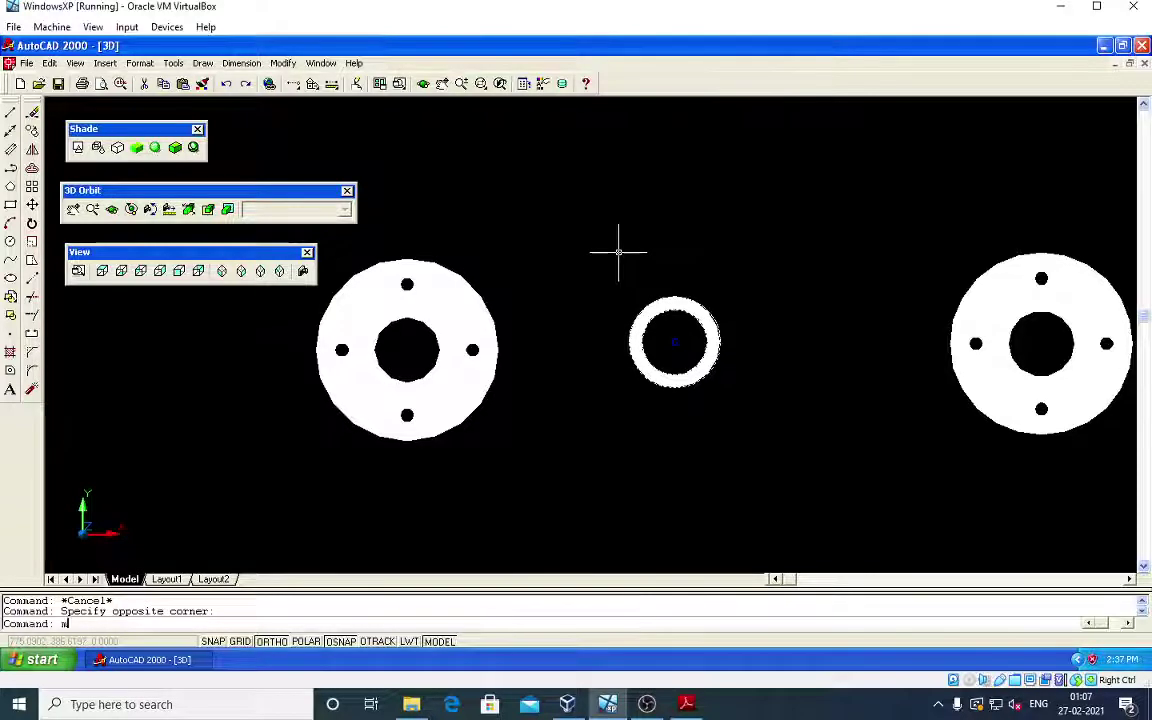
pyautogui.press('Return')
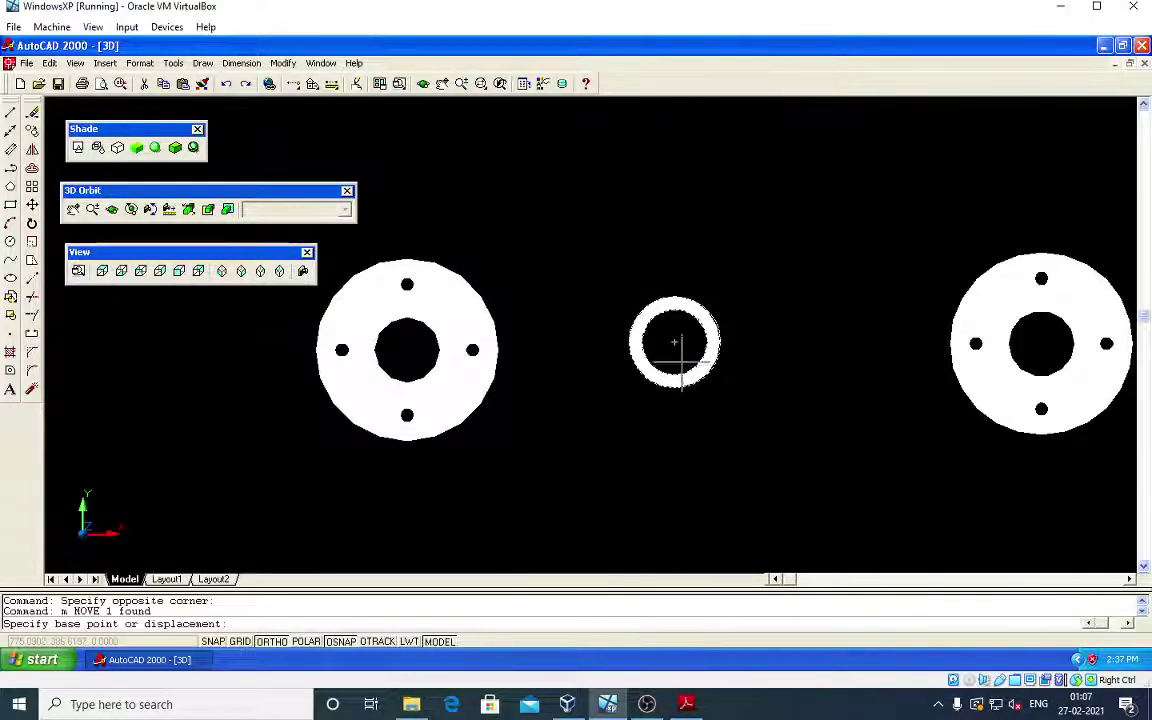
pyautogui.click(675, 342)
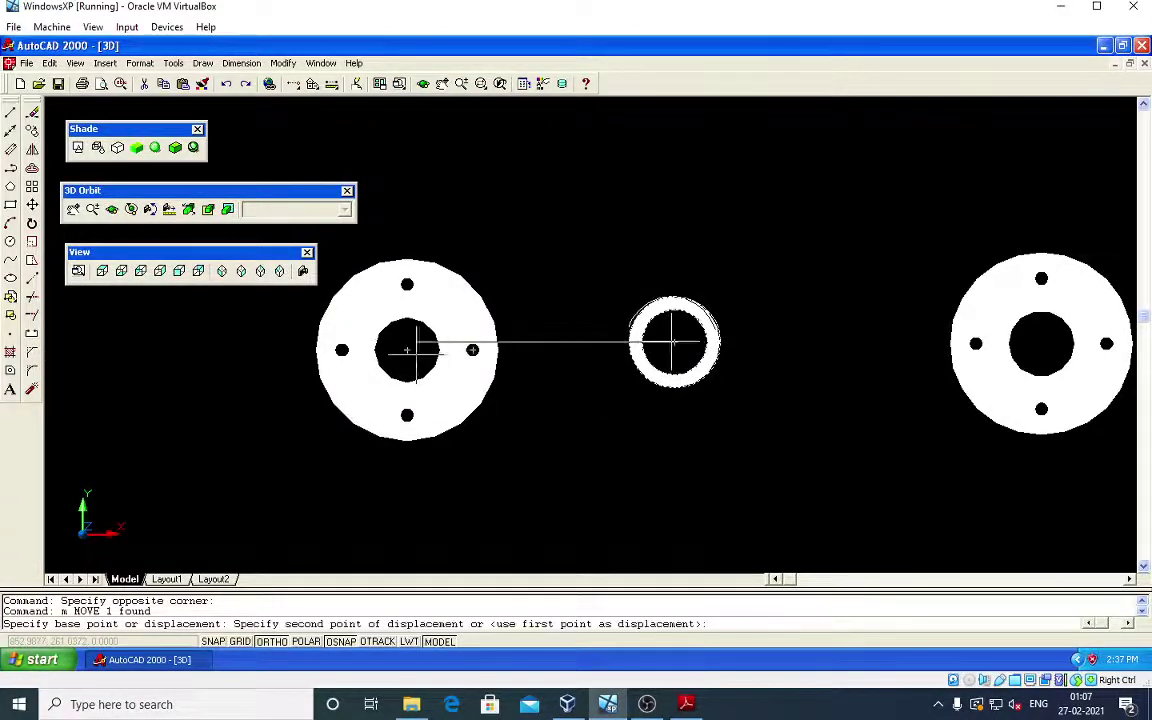
pyautogui.click(407, 349)
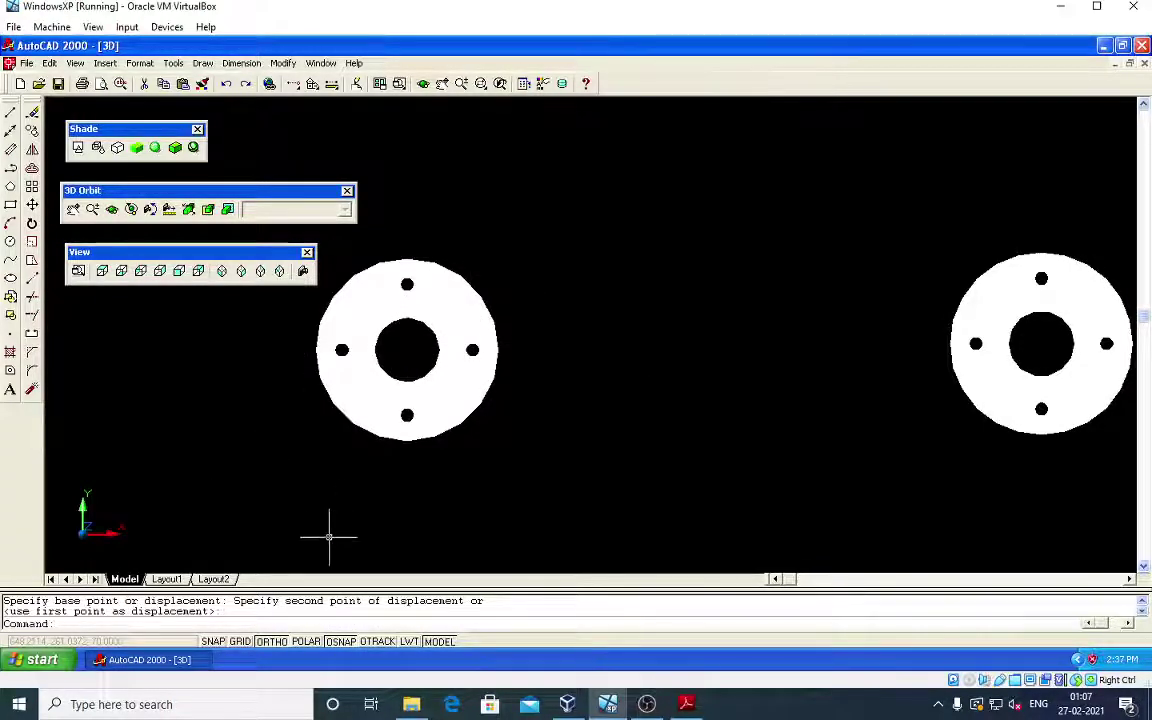
pyautogui.moveTo(442, 507); pyautogui.dragTo(547, 522, button='middle')
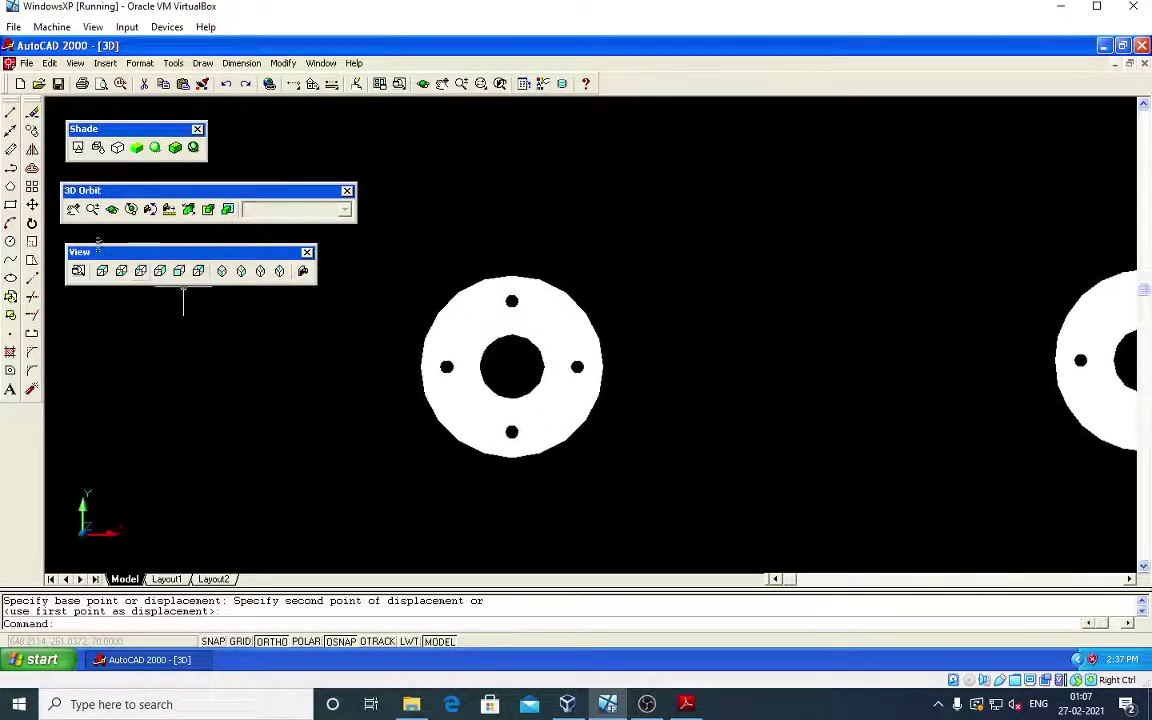
# Step: Try several 3D orbits, undoing the unwanted rotations back to plan view
pyautogui.click(111, 209)
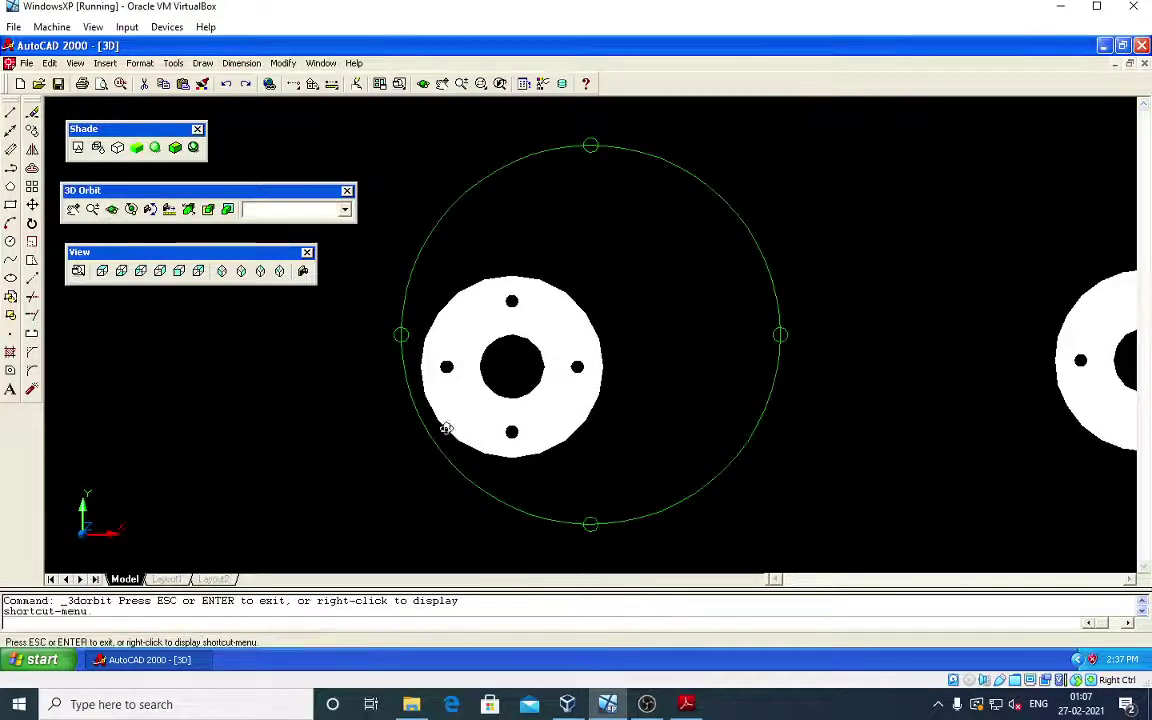
pyautogui.moveTo(445, 429)
pyautogui.mouseDown()
pyautogui.moveTo(408, 463)
pyautogui.moveTo(319, 278)
pyautogui.moveTo(706, 219)
pyautogui.mouseUp()
pyautogui.moveTo(803, 190)
pyautogui.mouseDown()
pyautogui.moveTo(525, 275)
pyautogui.moveTo(599, 267)
pyautogui.moveTo(413, 251)
pyautogui.moveTo(458, 291)
pyautogui.moveTo(491, 349)
pyautogui.mouseUp()
pyautogui.press('Escape')
pyautogui.press('Escape')
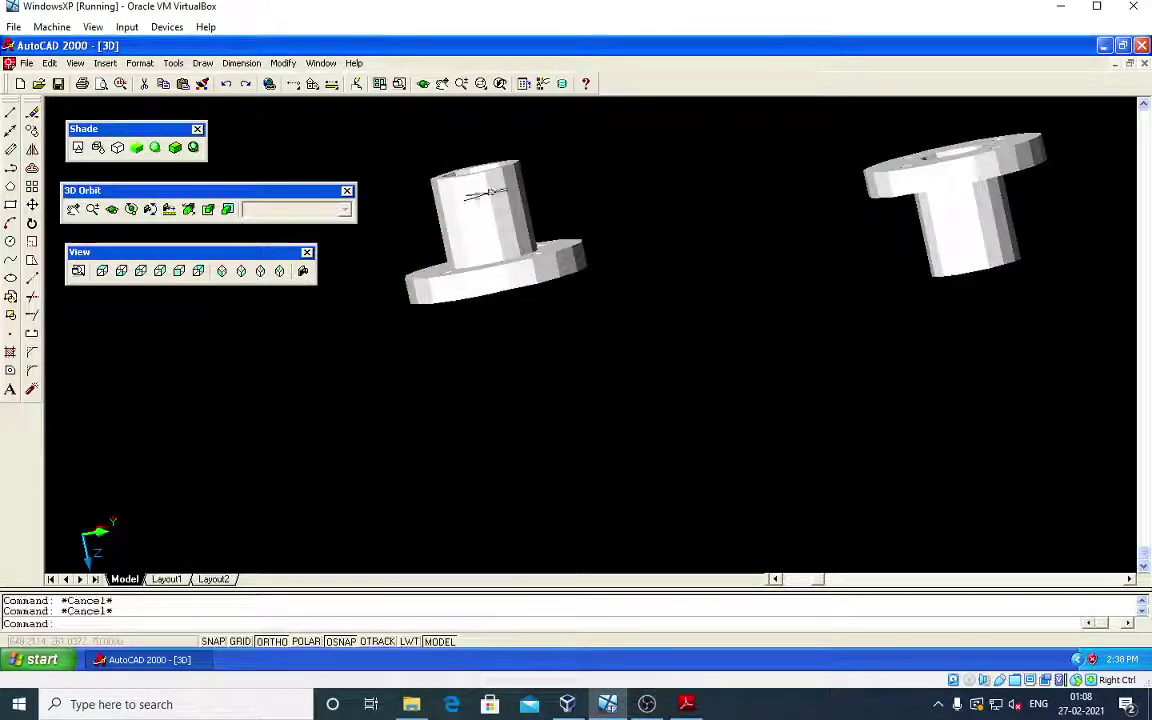
pyautogui.click(460, 230)
pyautogui.click(460, 230)
pyautogui.press('Escape')
pyautogui.press('Escape')
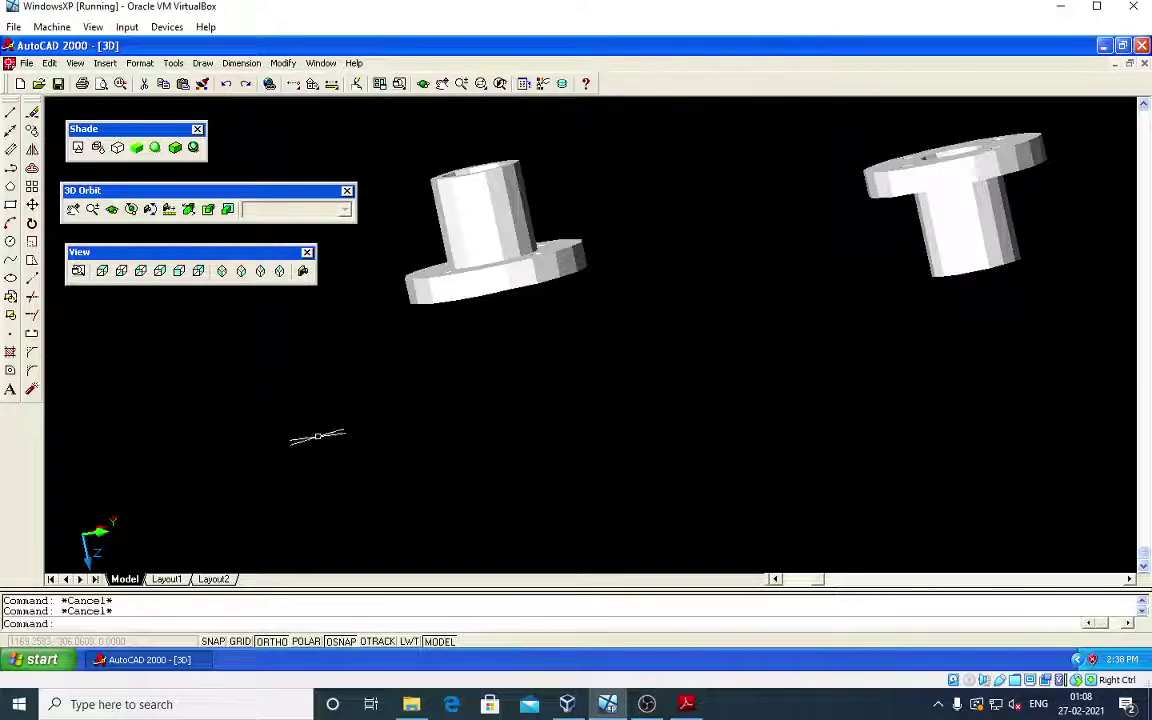
pyautogui.hotkey('ctrl', 'z')
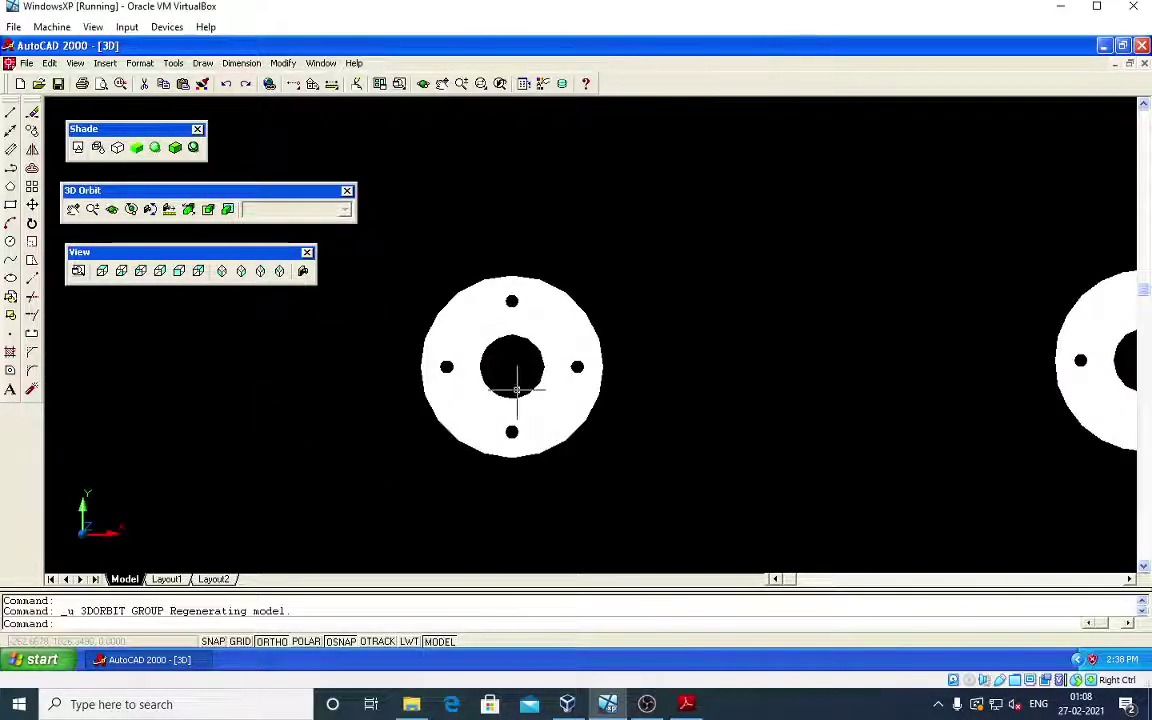
pyautogui.click(111, 210)
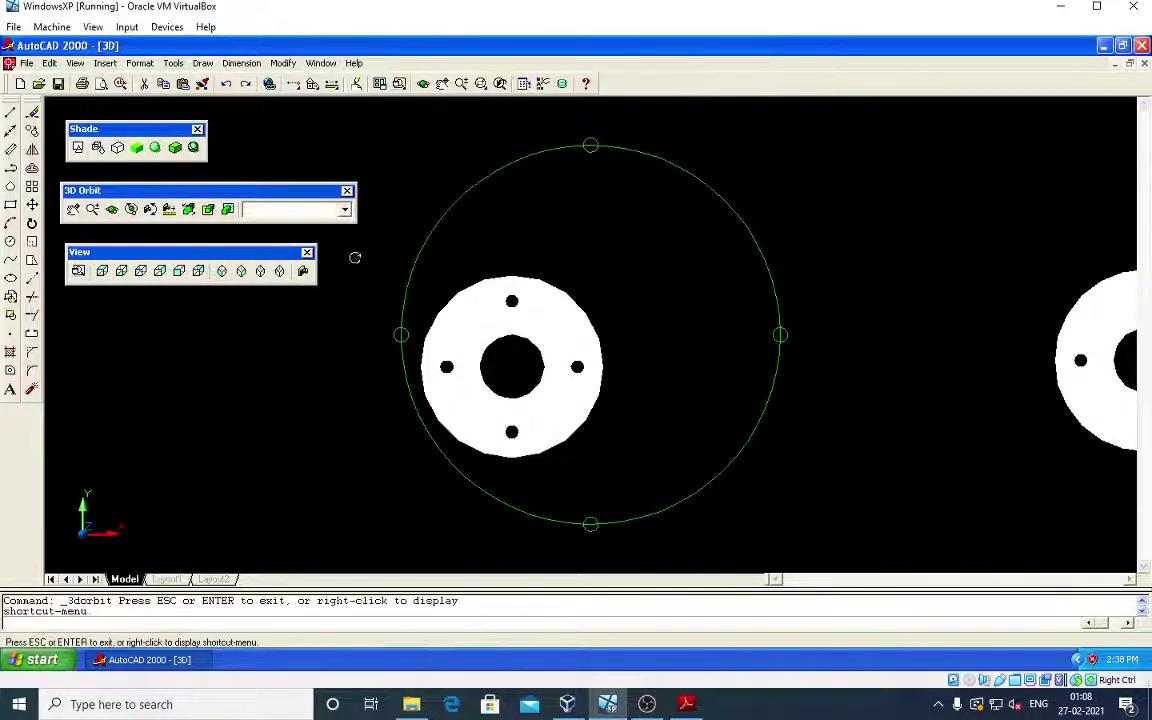
pyautogui.moveTo(355, 257)
pyautogui.mouseDown()
pyautogui.moveTo(452, 296)
pyautogui.moveTo(493, 374)
pyautogui.moveTo(663, 373)
pyautogui.mouseUp()
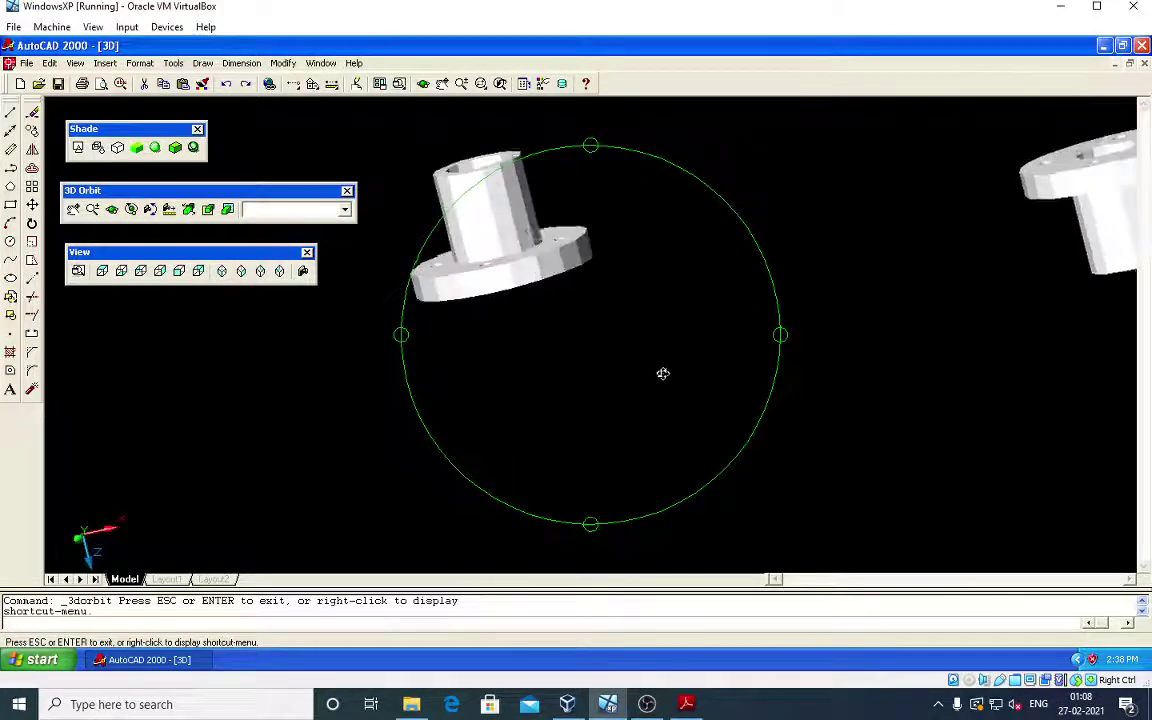
pyautogui.press('Escape')
pyautogui.press('Escape')
pyautogui.press('Escape')
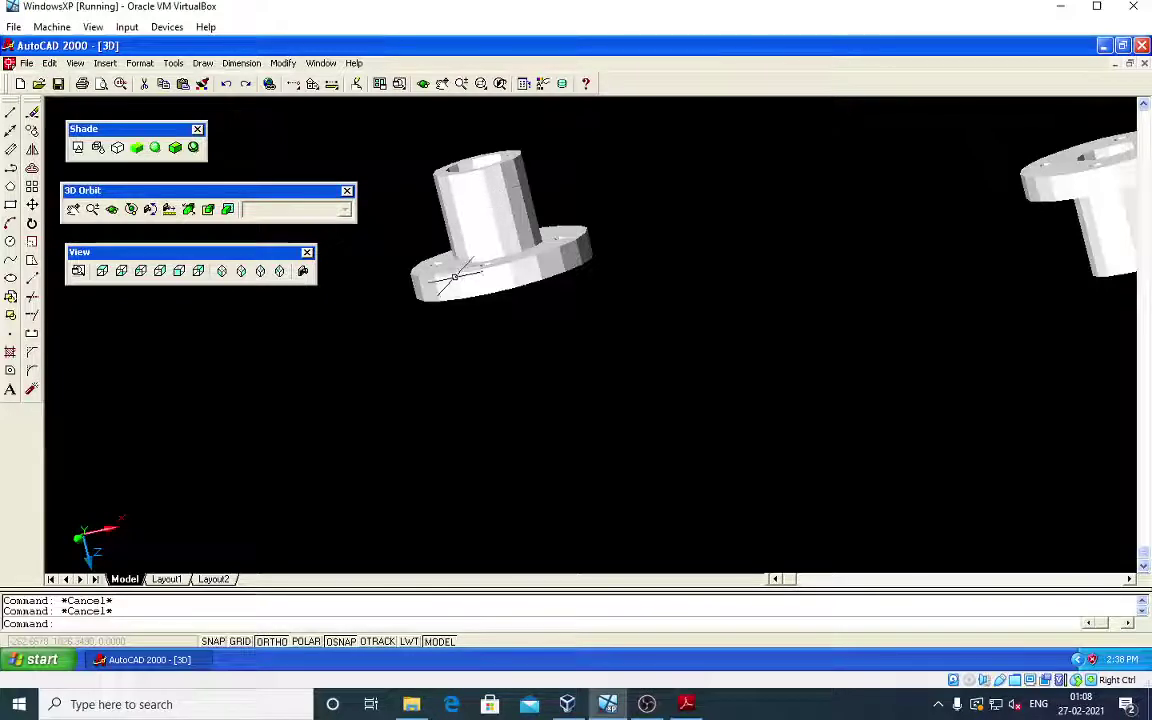
pyautogui.hotkey('ctrl', 'z')
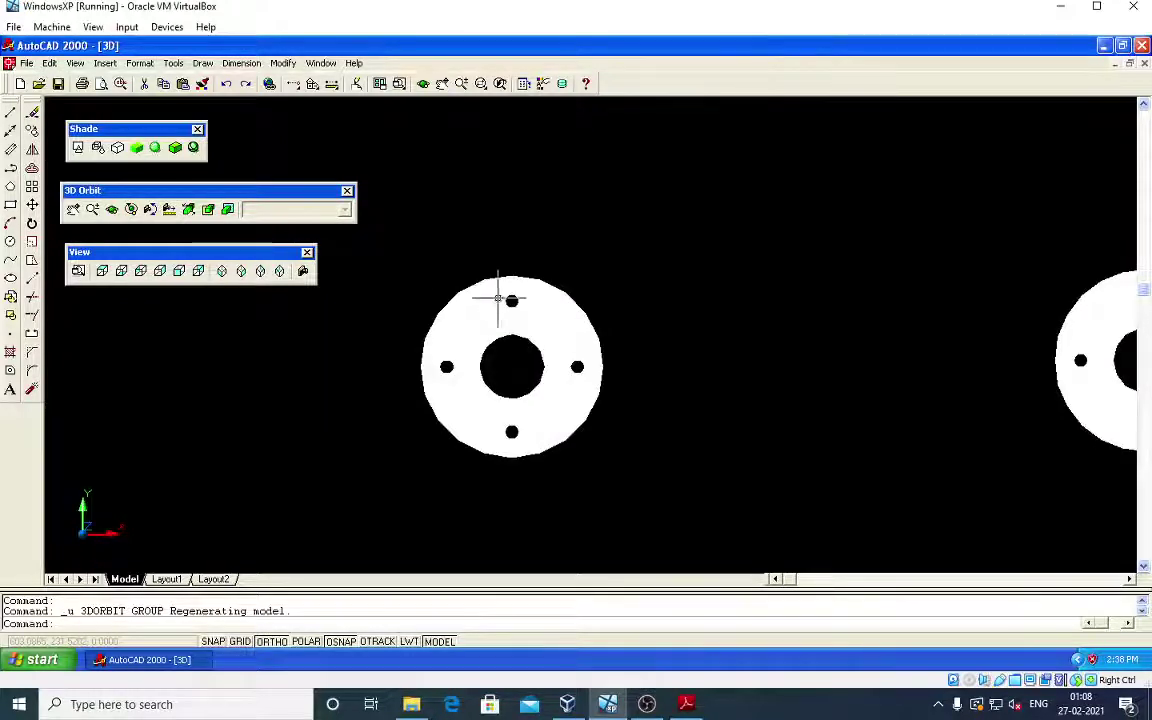
pyautogui.press('Escape')
pyautogui.press('Escape')
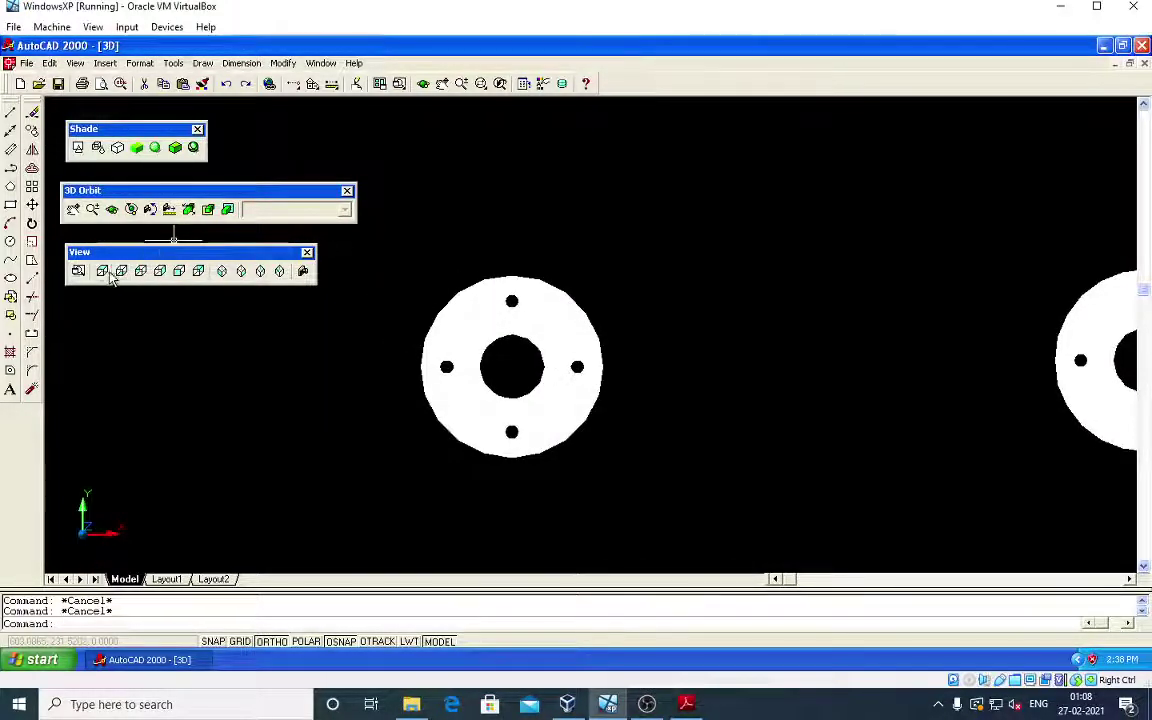
# Step: Orbit to an oblique view showing the hollow boss standing on the base plate
pyautogui.click(111, 209)
pyautogui.moveTo(422, 236)
pyautogui.mouseDown()
pyautogui.moveTo(432, 329)
pyautogui.moveTo(579, 486)
pyautogui.moveTo(599, 324)
pyautogui.moveTo(694, 306)
pyautogui.moveTo(424, 386)
pyautogui.mouseUp()
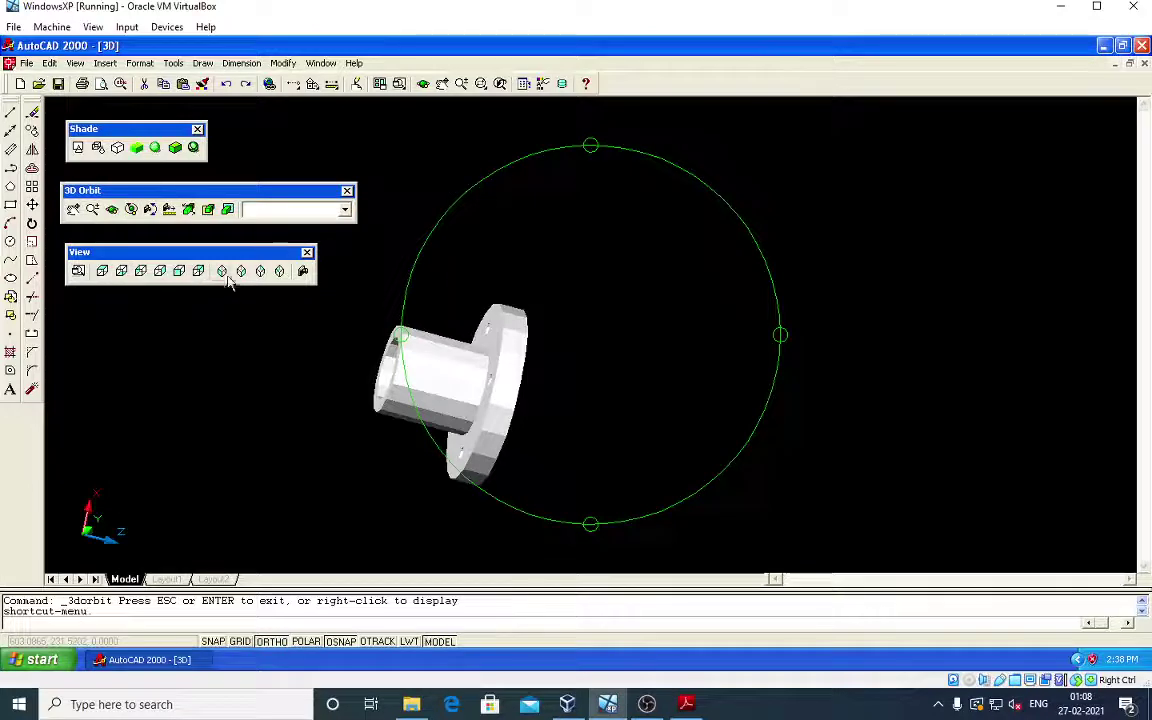
pyautogui.moveTo(360, 429)
pyautogui.mouseDown()
pyautogui.moveTo(380, 211)
pyautogui.moveTo(643, 357)
pyautogui.moveTo(625, 359)
pyautogui.mouseUp()
pyautogui.press('Escape')
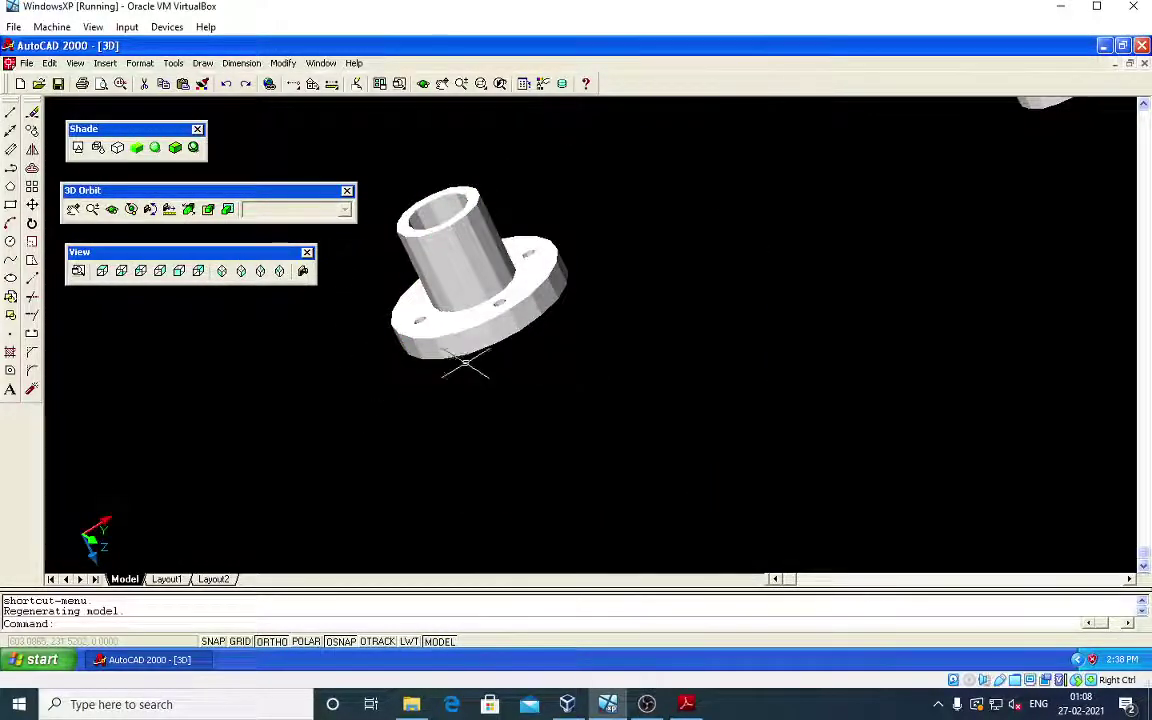
# Step: Switch to Top view and pan to centre the left flange
pyautogui.click(102, 271)
pyautogui.click(372, 390)
pyautogui.click(635, 432)
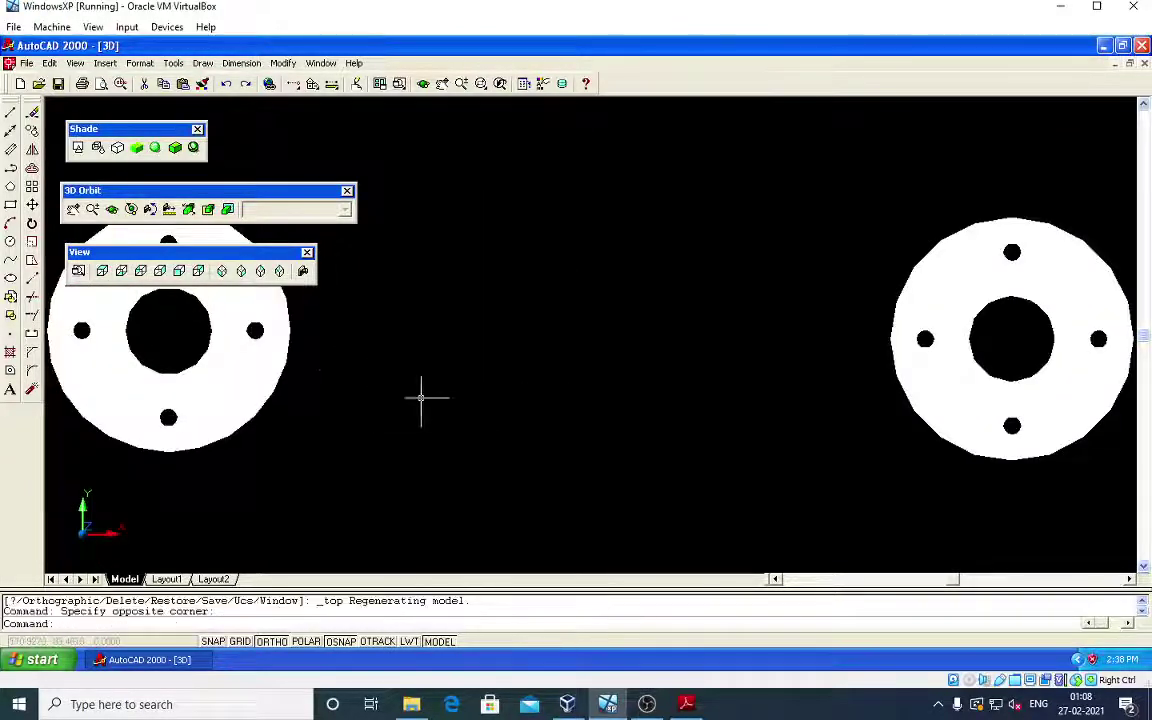
pyautogui.moveTo(347, 368); pyautogui.dragTo(694, 410, button='middle')
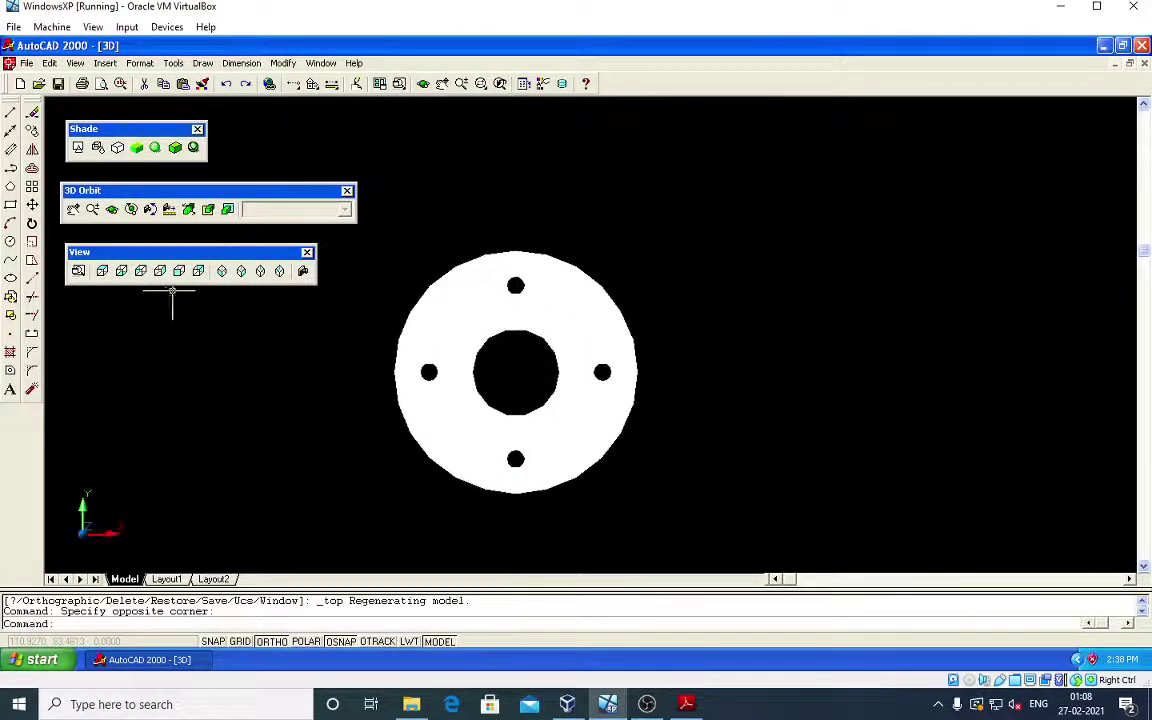
# Step: Cycle through SW, SE and NE isometric views of both flanges
pyautogui.click(223, 278)
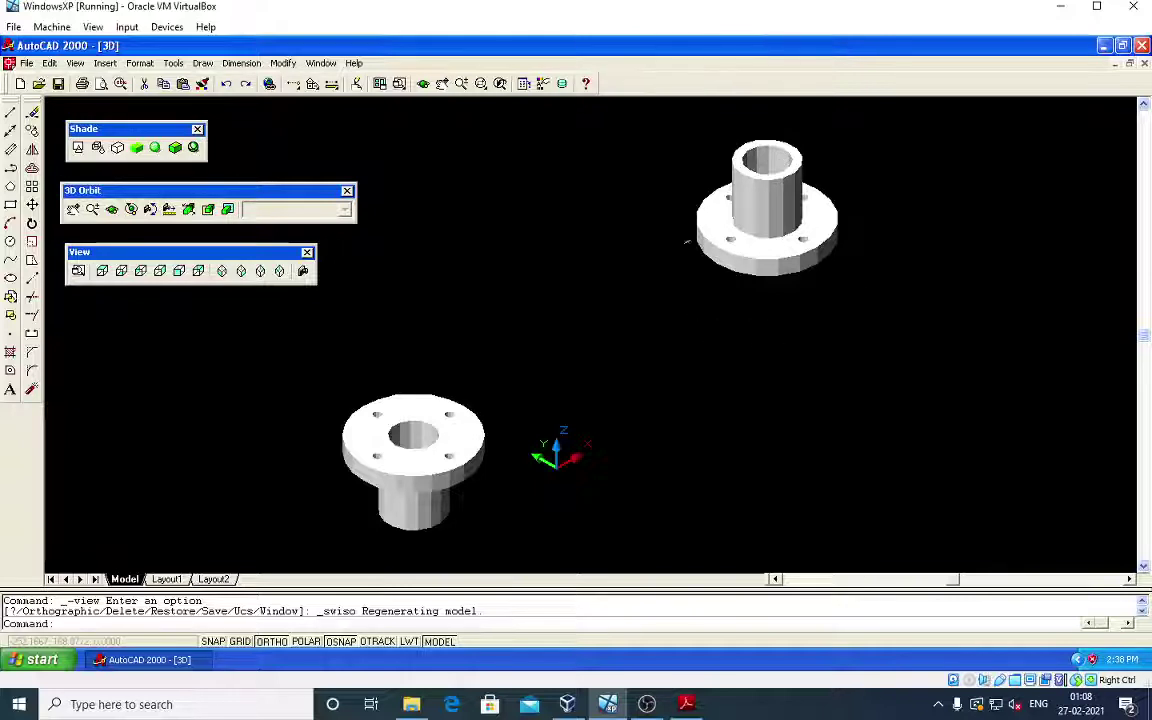
pyautogui.moveTo(838, 225); pyautogui.dragTo(530, 313, button='middle')
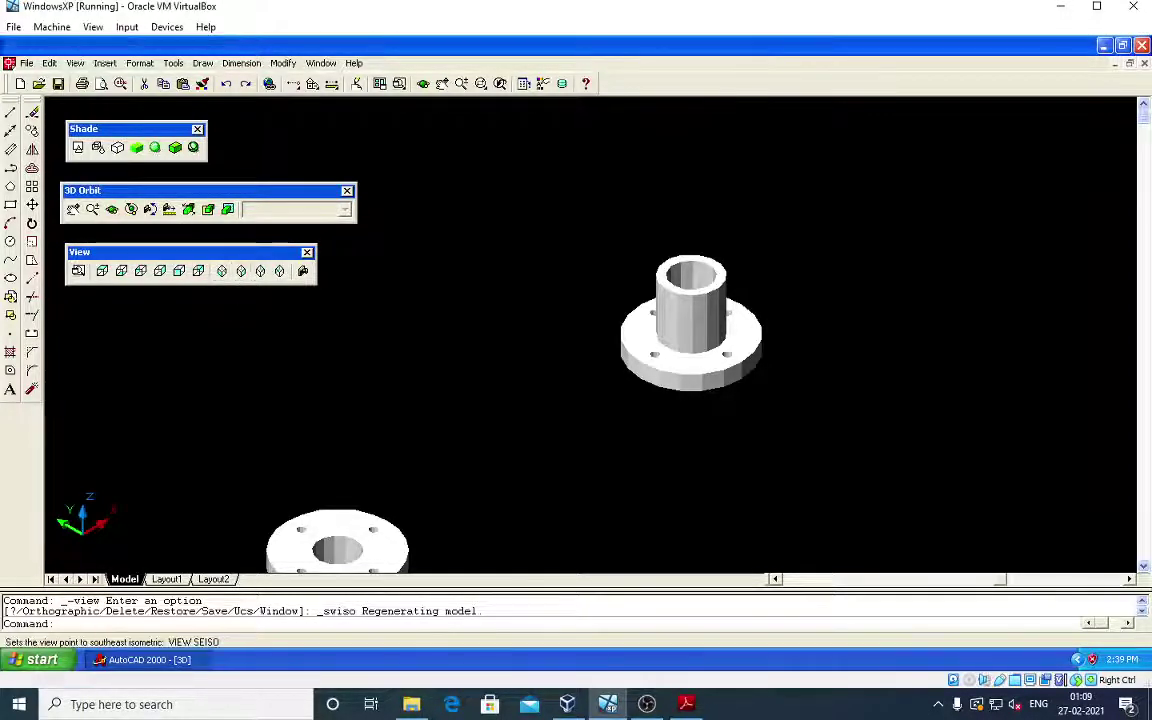
pyautogui.click(241, 276)
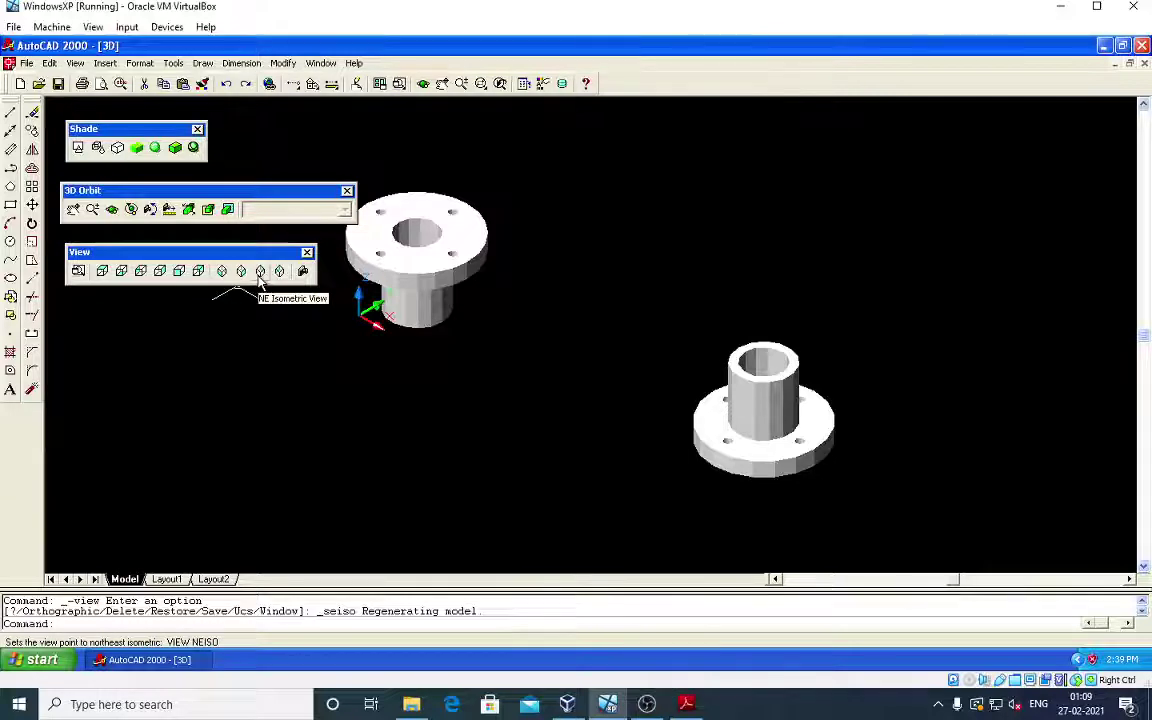
pyautogui.click(259, 279)
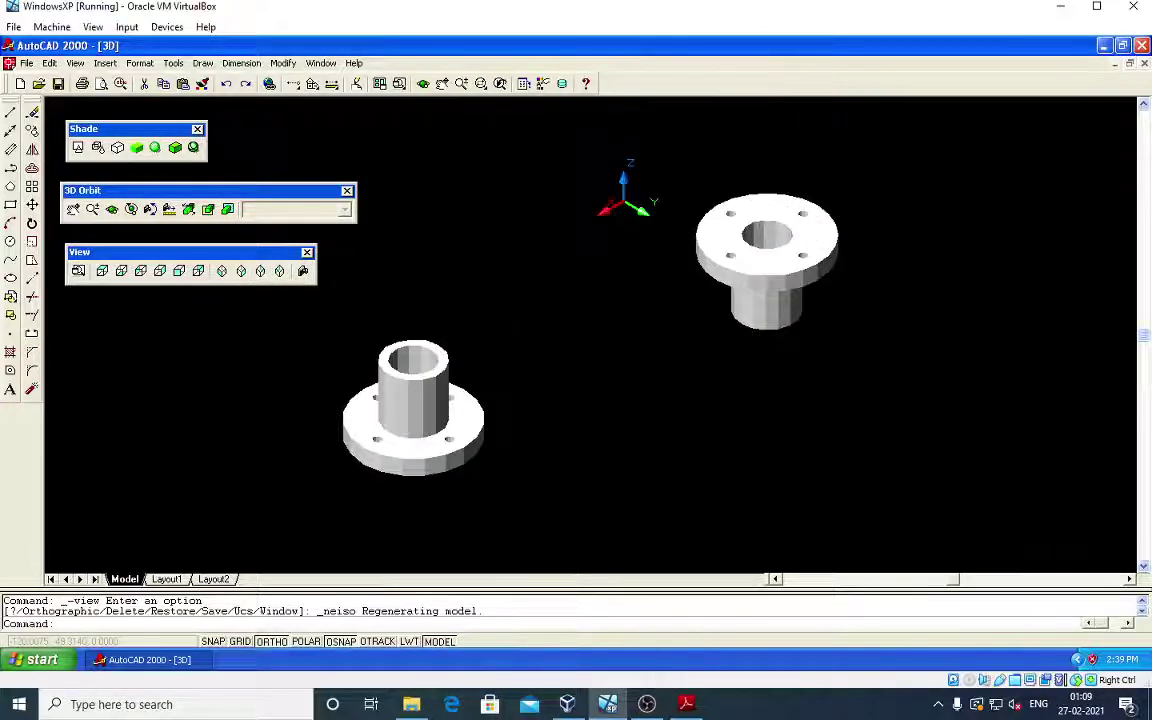
# Step: Window-select the duplicate upper-right flange and delete it
pyautogui.click(903, 376)
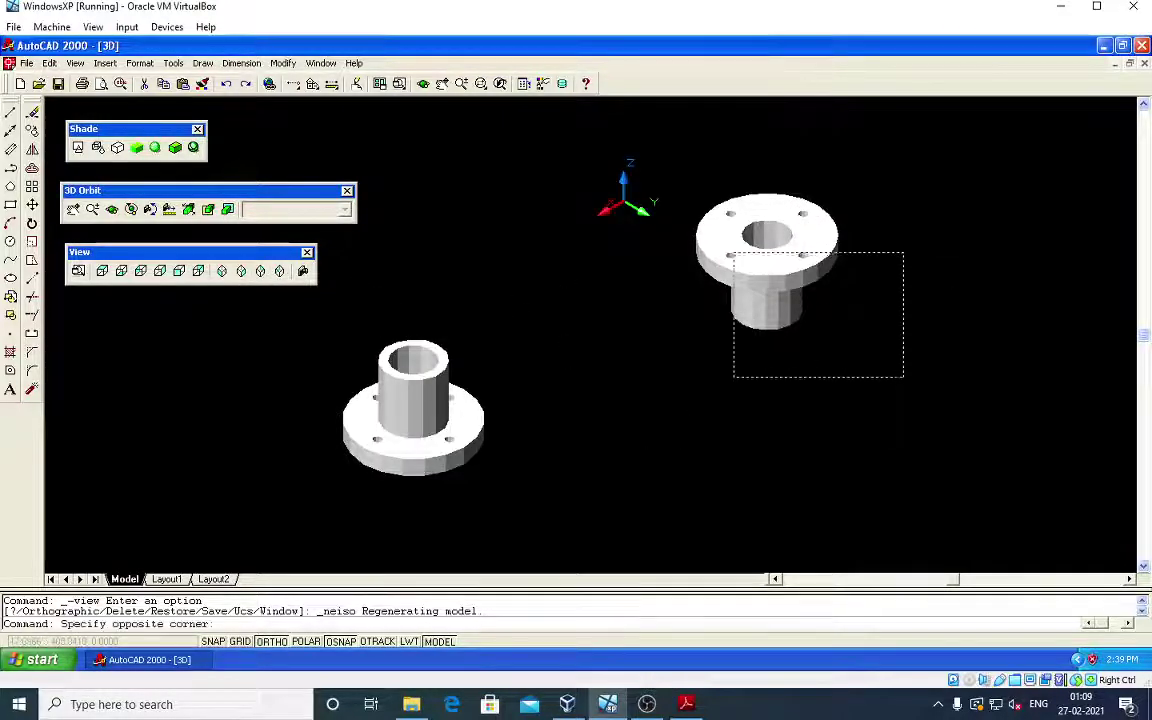
pyautogui.click(714, 175)
pyautogui.press('Delete')
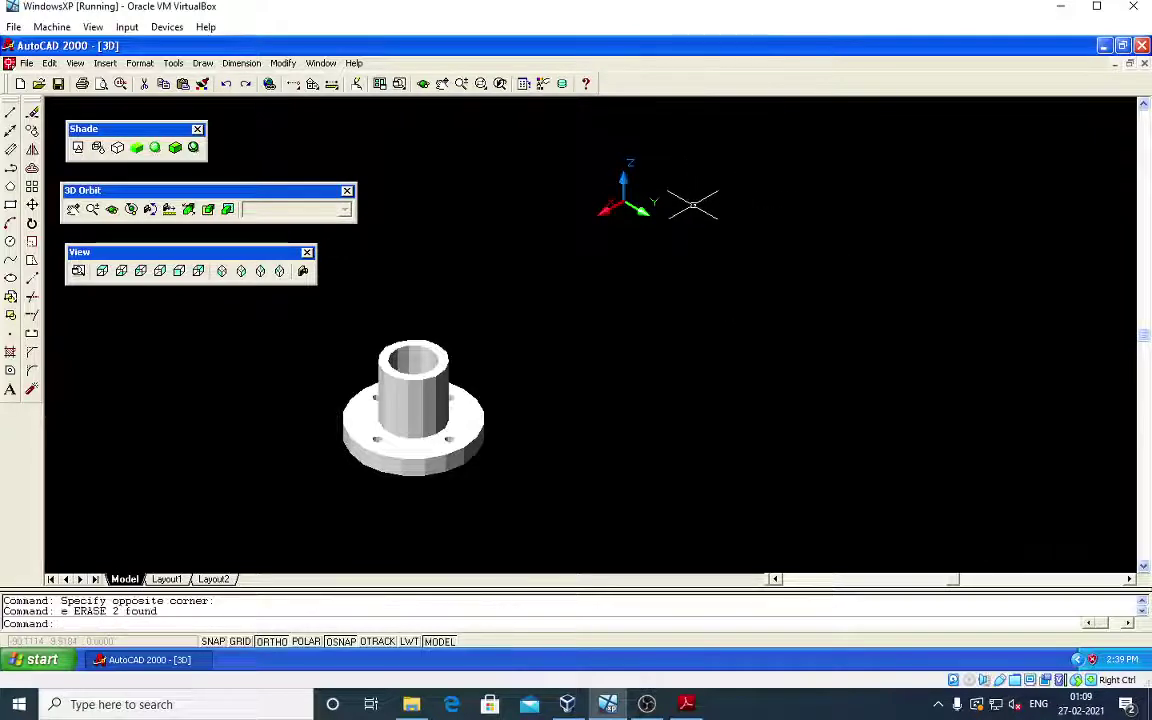
pyautogui.press('Escape')
pyautogui.press('Escape')
# Step: View the remaining flange from SW, SE, NE and NW isometric directions
pyautogui.click(221, 272)
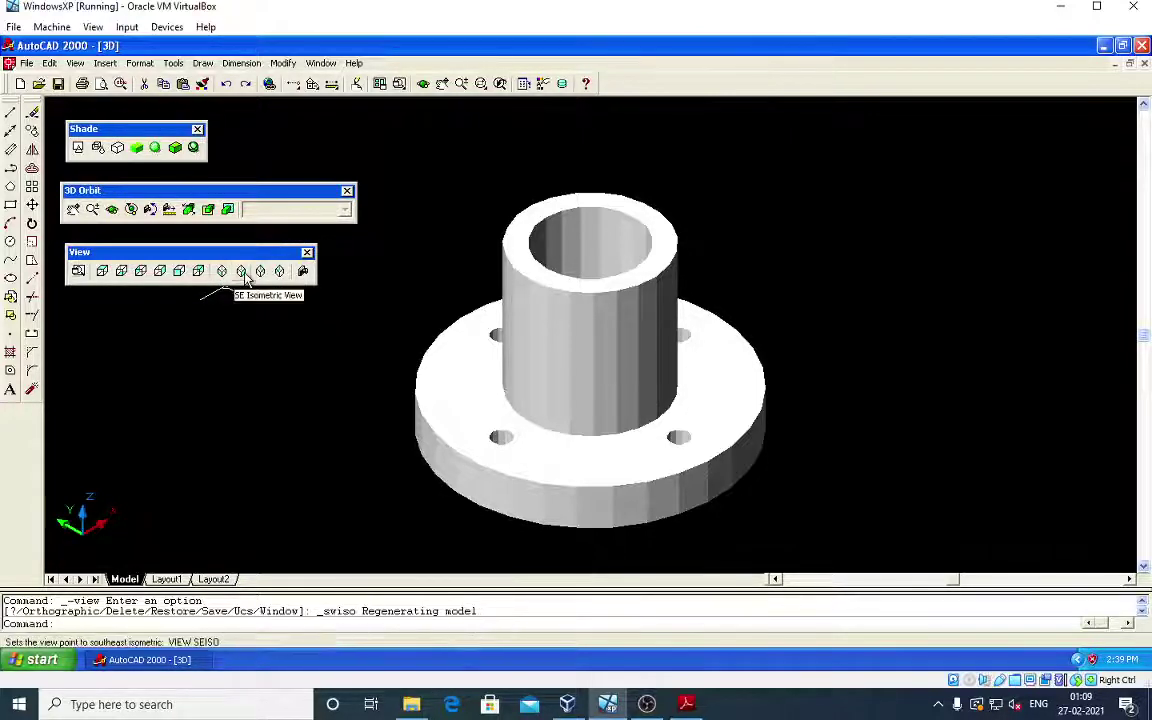
pyautogui.click(246, 279)
pyautogui.click(260, 272)
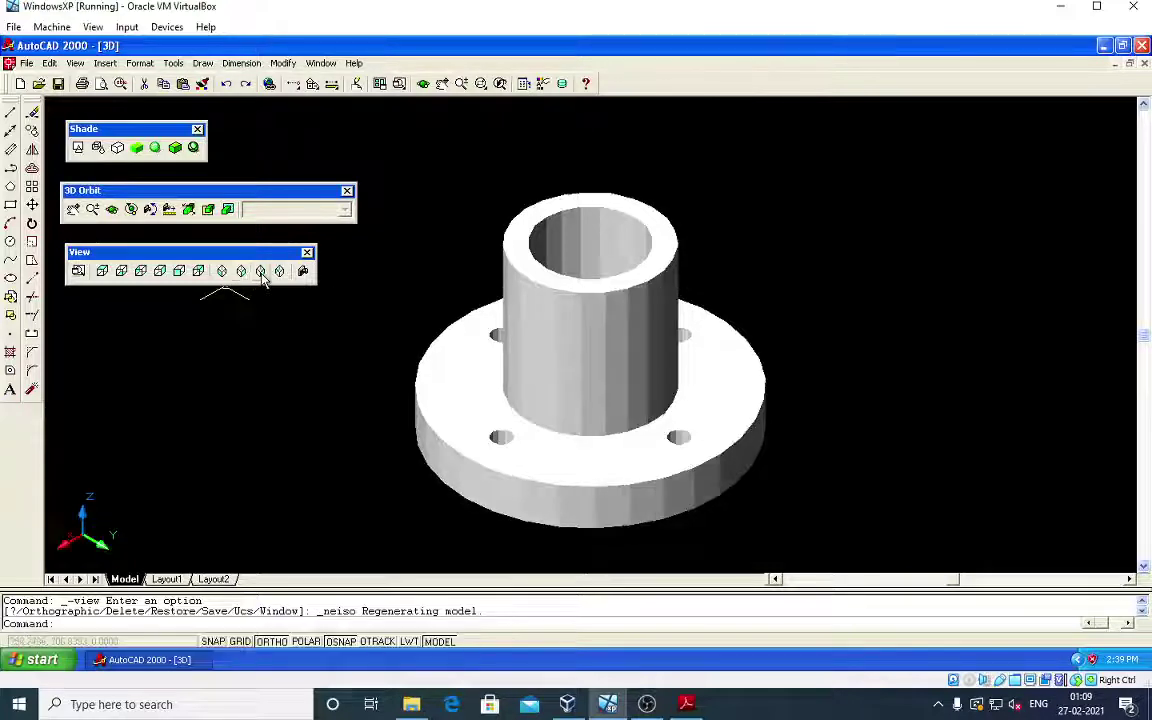
pyautogui.click(280, 272)
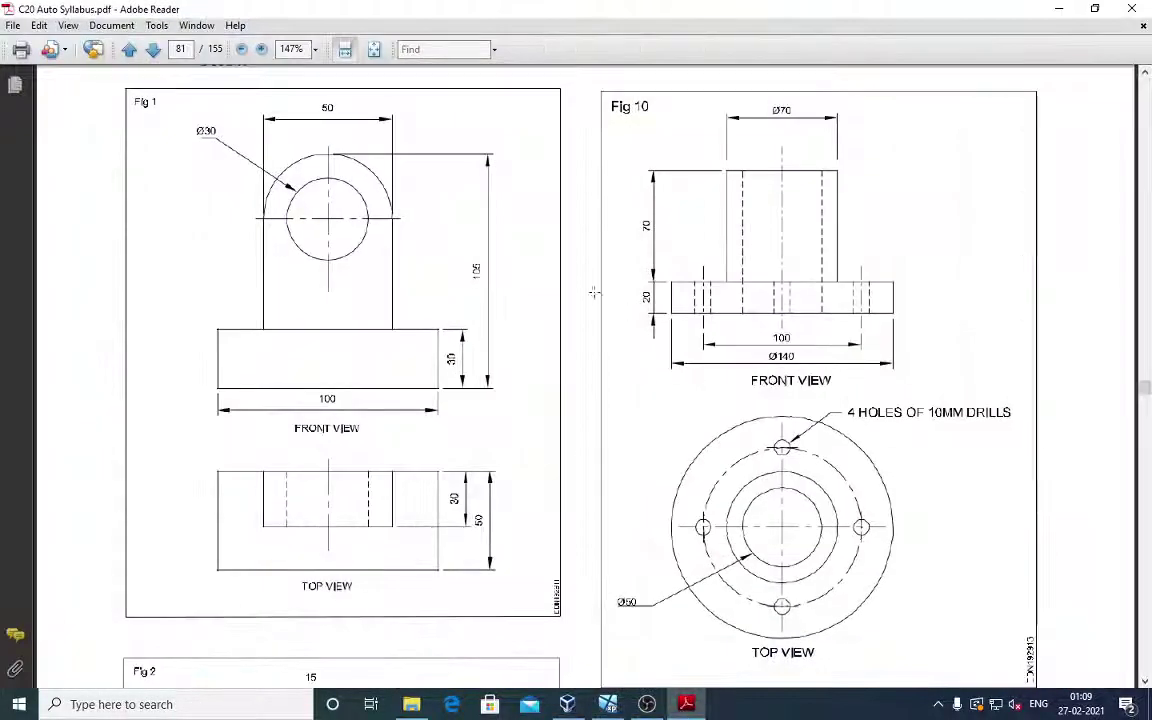
# Step: Highlight the 'Create 3D model' task line, then minimize Adobe Reader and VirtualBox
pyautogui.scroll(-1, 594, 291)
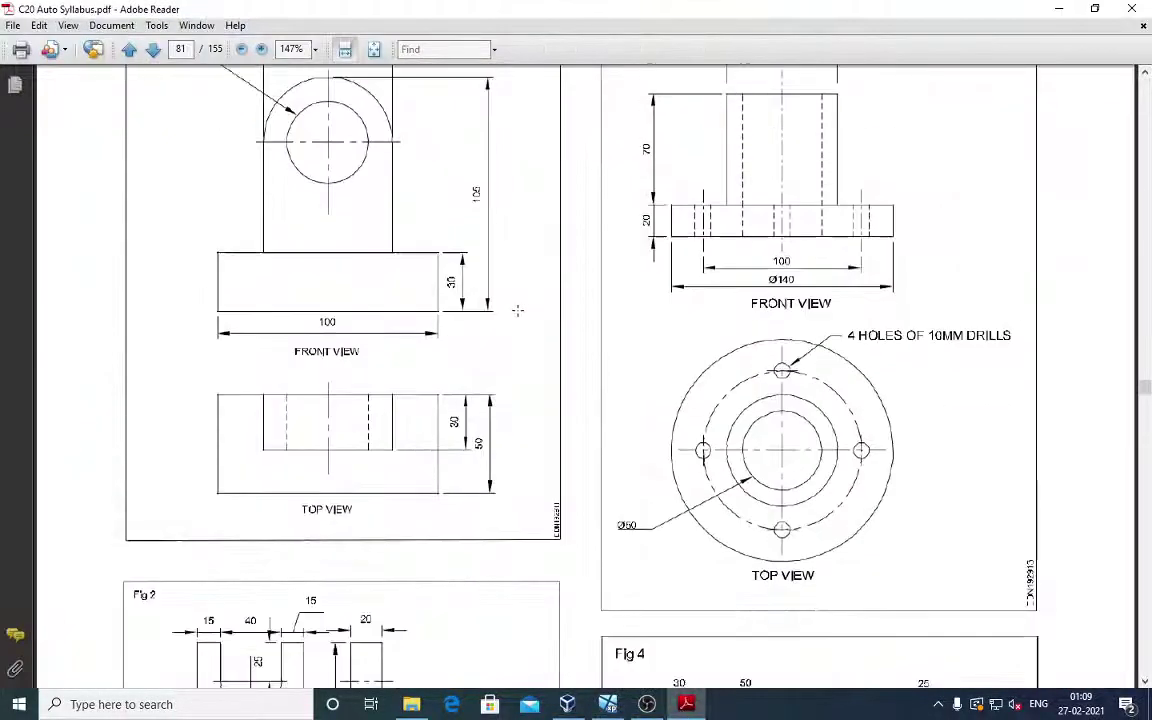
pyautogui.scroll(4, 517, 308)
pyautogui.moveTo(199, 226); pyautogui.dragTo(921, 227)
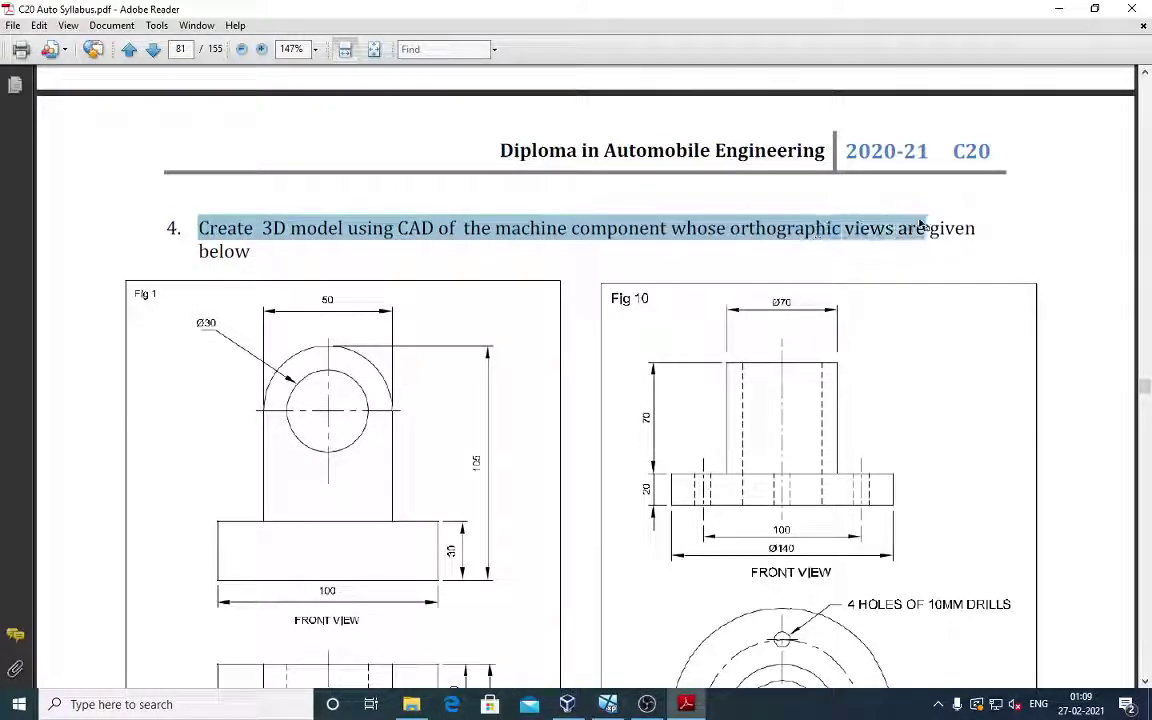
pyautogui.click(1061, 13)
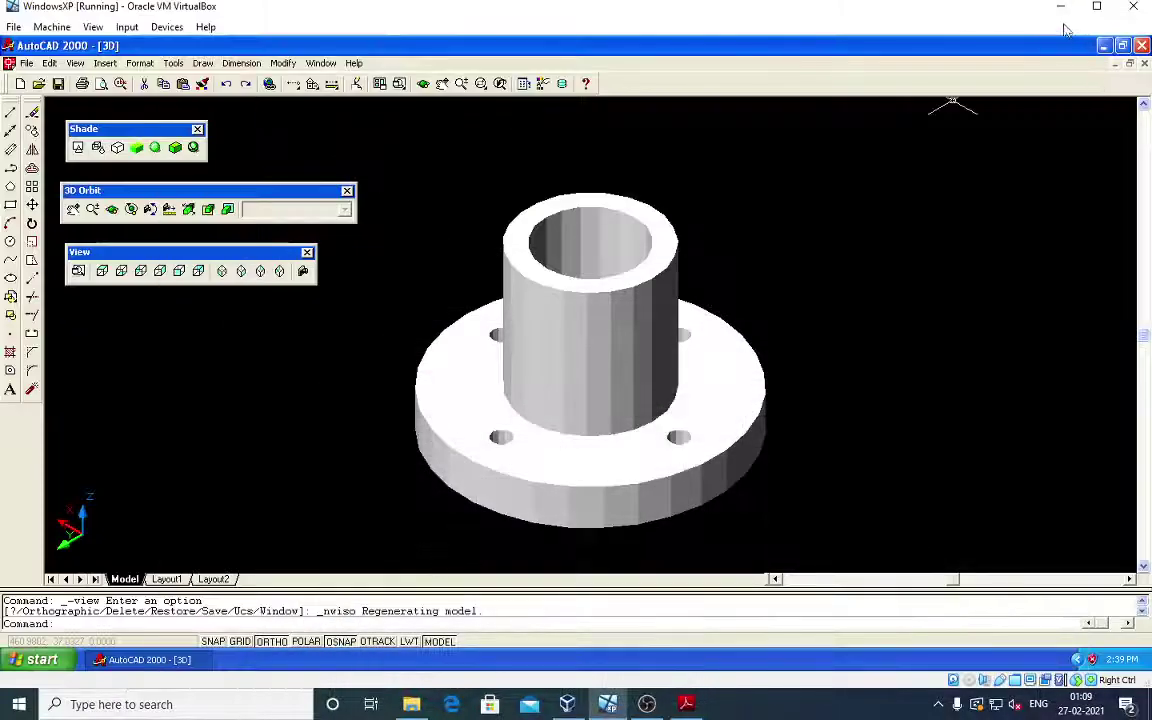
pyautogui.click(1055, 9)
# Step: Open the C20 EC Syllabus PDF in Adobe Reader
pyautogui.click(244, 116)
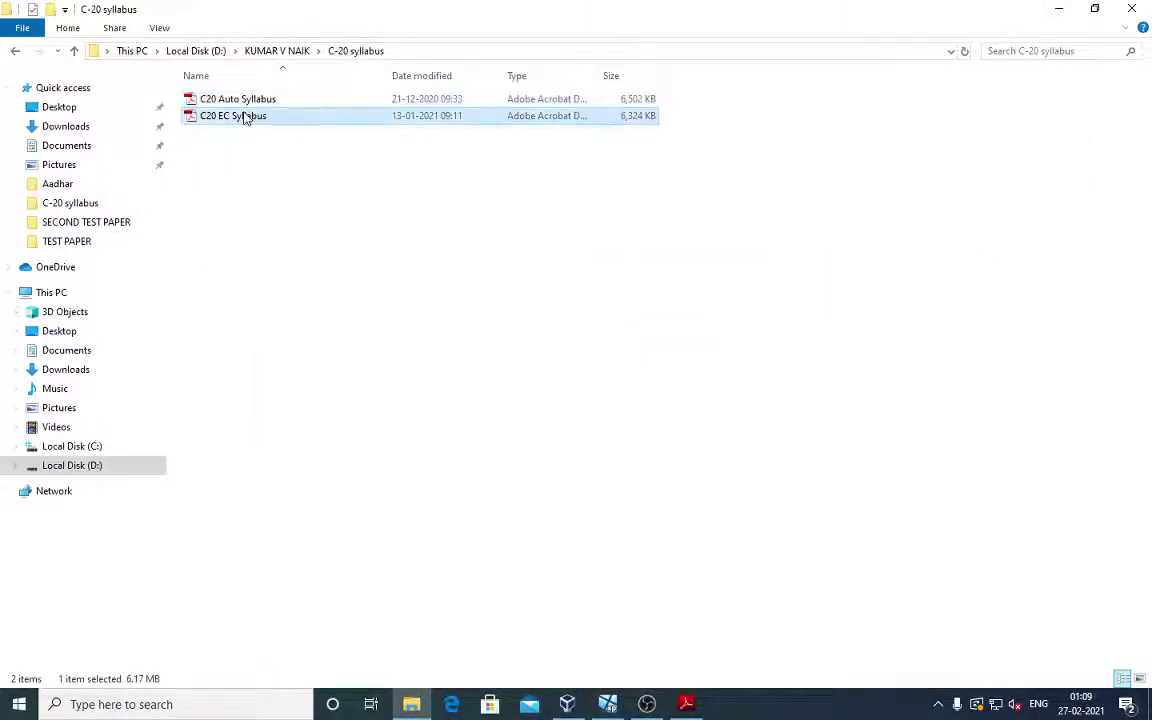
pyautogui.doubleClick(244, 116)
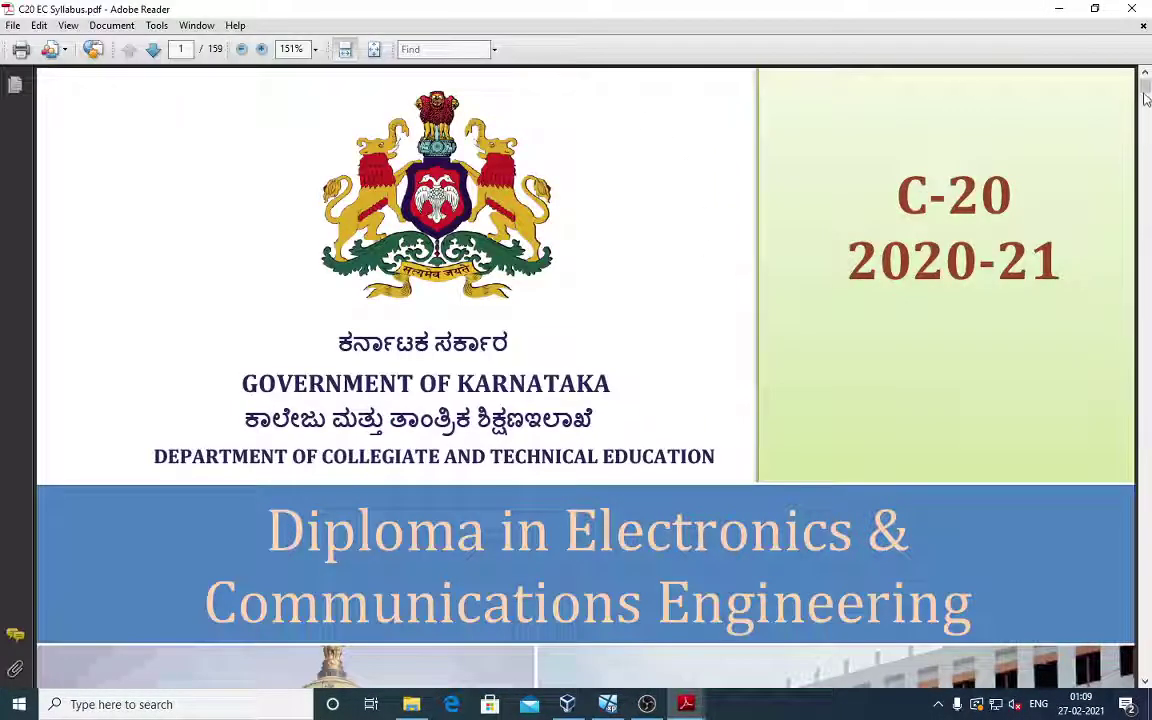
pyautogui.moveTo(1146, 98); pyautogui.dragTo(1146, 287)
# Step: Go to page 53, highlight question 4's instruction line, and return to AutoCAD
pyautogui.scroll(-5, 1030, 245)
pyautogui.scroll(-5, 459, 488)
pyautogui.scroll(-6, 459, 488)
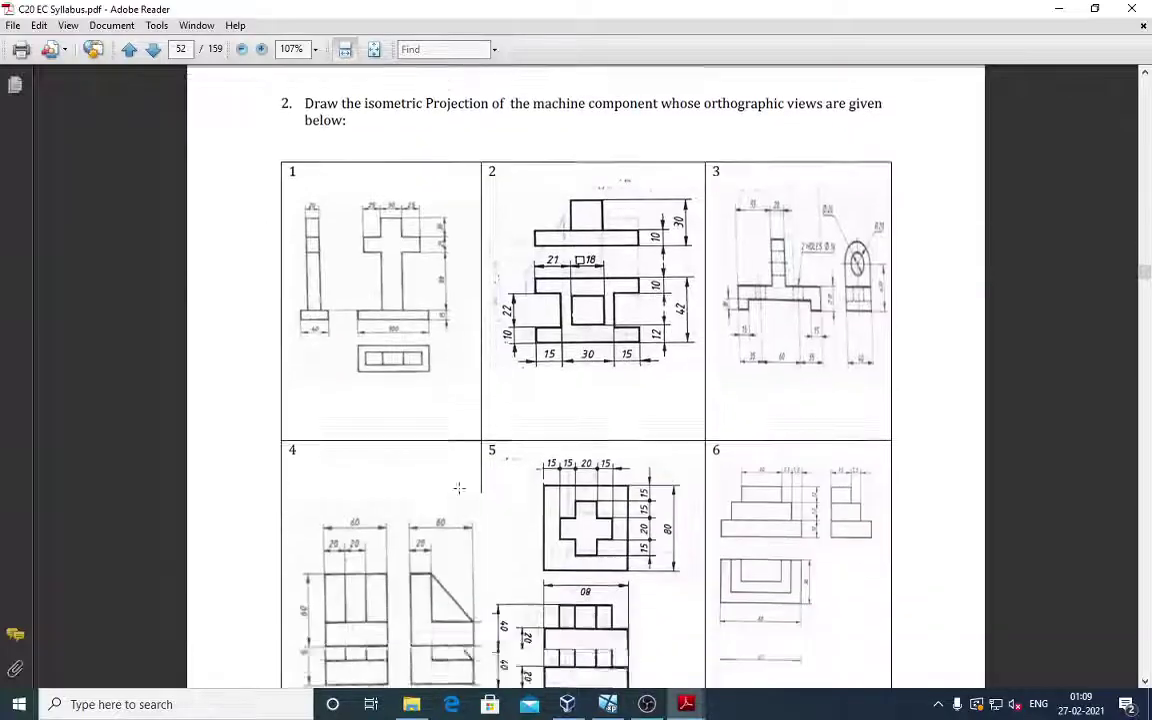
pyautogui.scroll(-5, 459, 488)
pyautogui.scroll(-4, 455, 490)
pyautogui.scroll(-5, 450, 485)
pyautogui.scroll(-5, 429, 466)
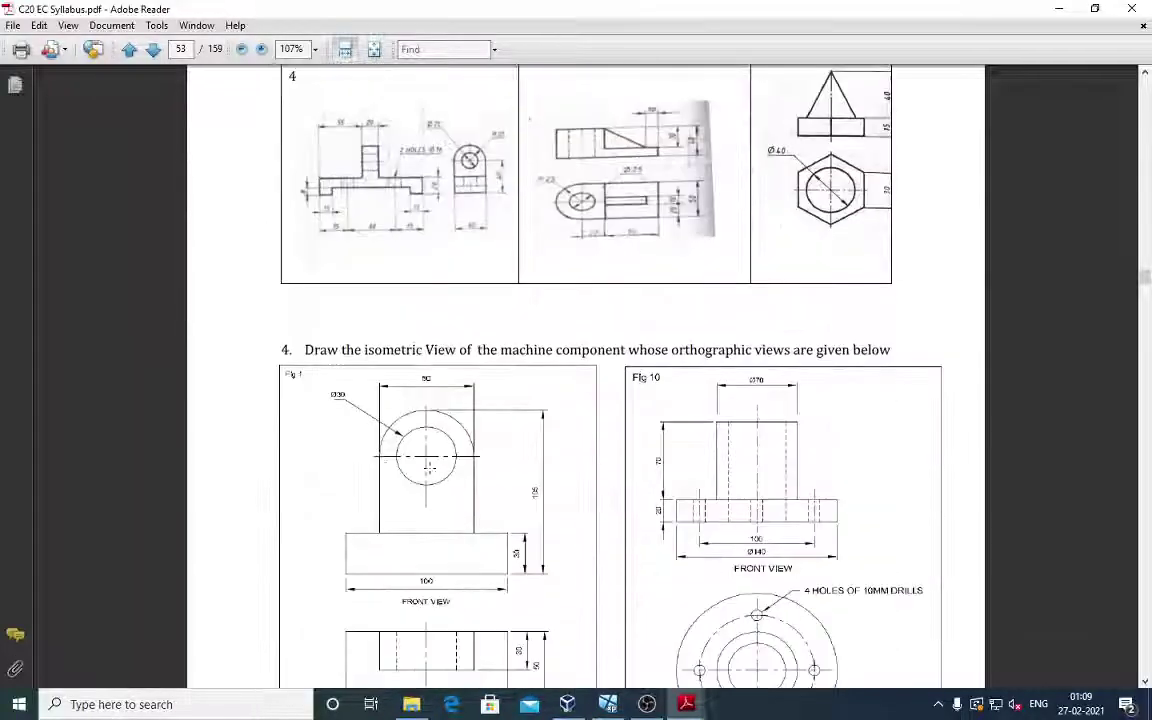
pyautogui.moveTo(305, 350)
pyautogui.mouseDown()
pyautogui.moveTo(707, 360)
pyautogui.moveTo(732, 318)
pyautogui.moveTo(790, 325)
pyautogui.mouseUp()
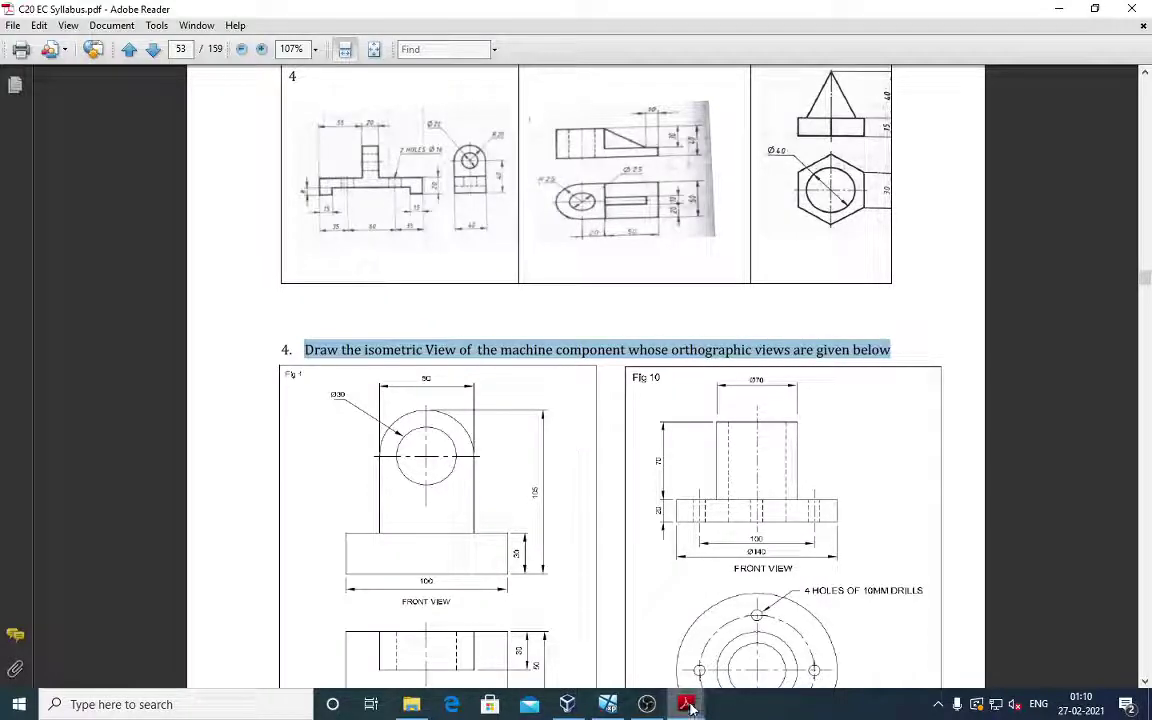
pyautogui.click(607, 704)
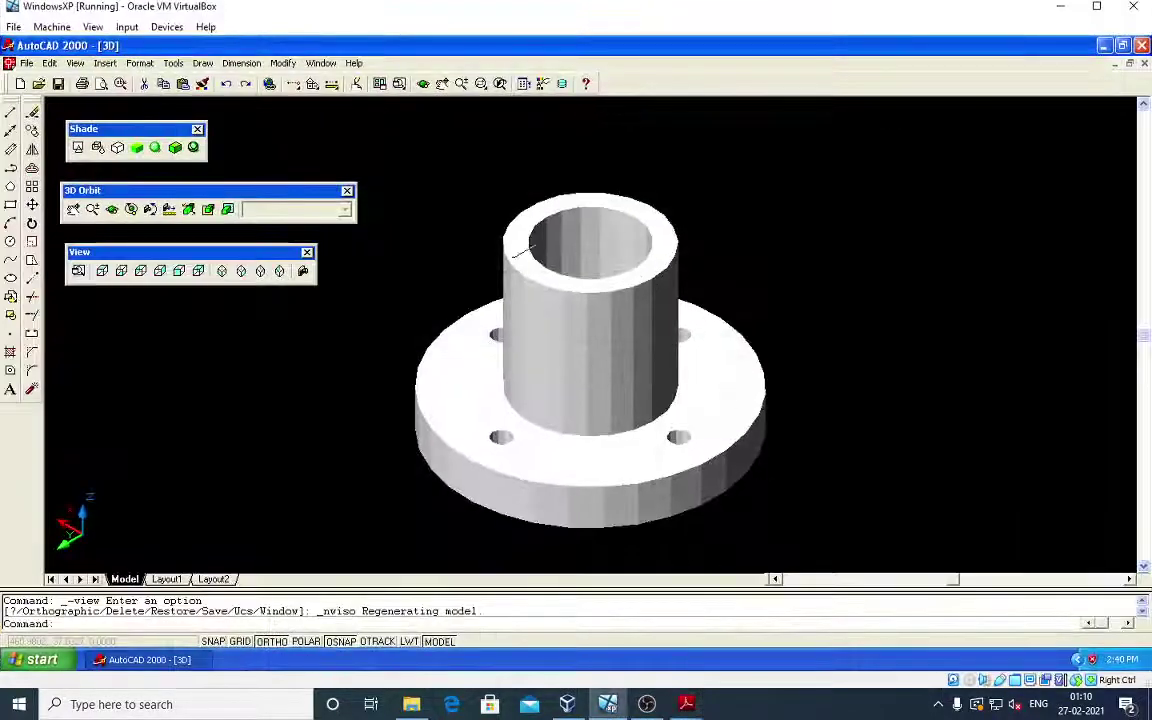
# Step: Check the flange in SW and NW Isometric views, then bring the C20 EC Syllabus forward
pyautogui.click(224, 270)
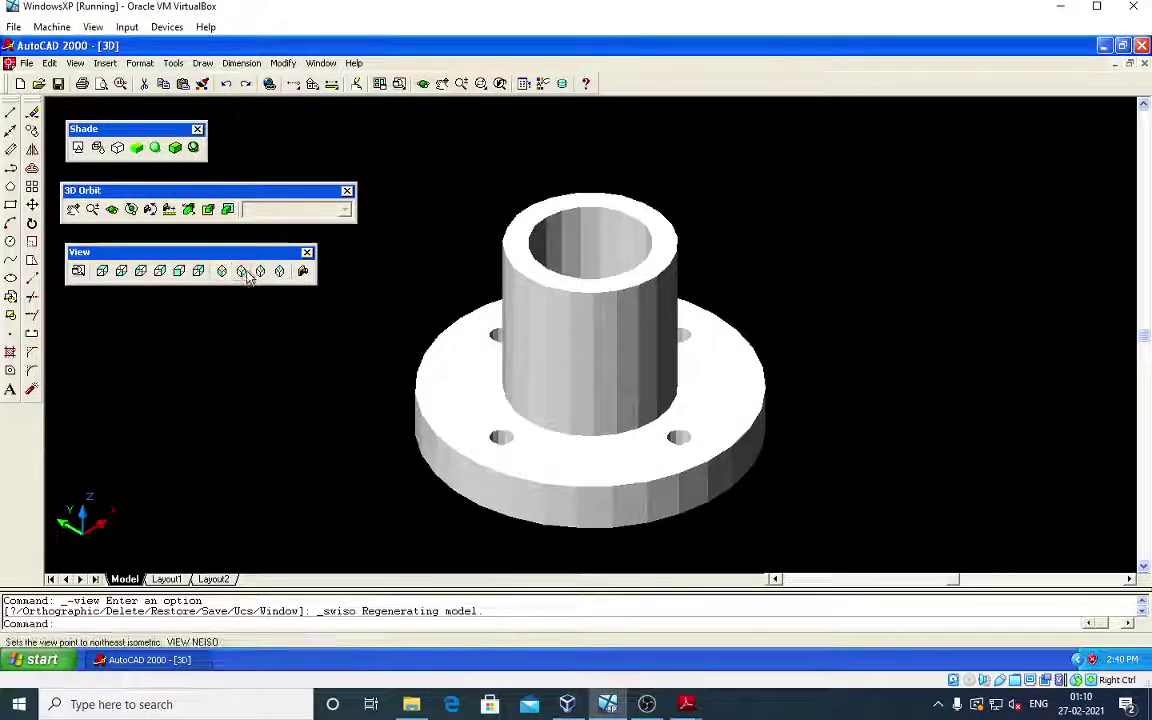
pyautogui.click(279, 270)
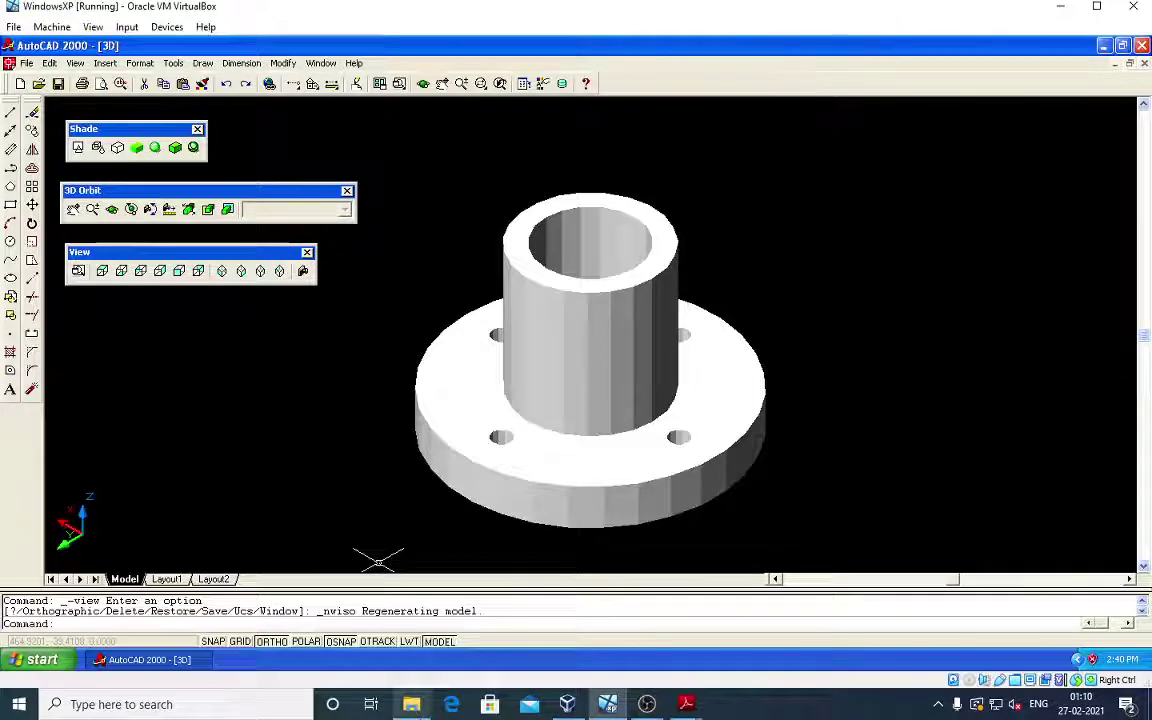
pyautogui.moveTo(686, 704)
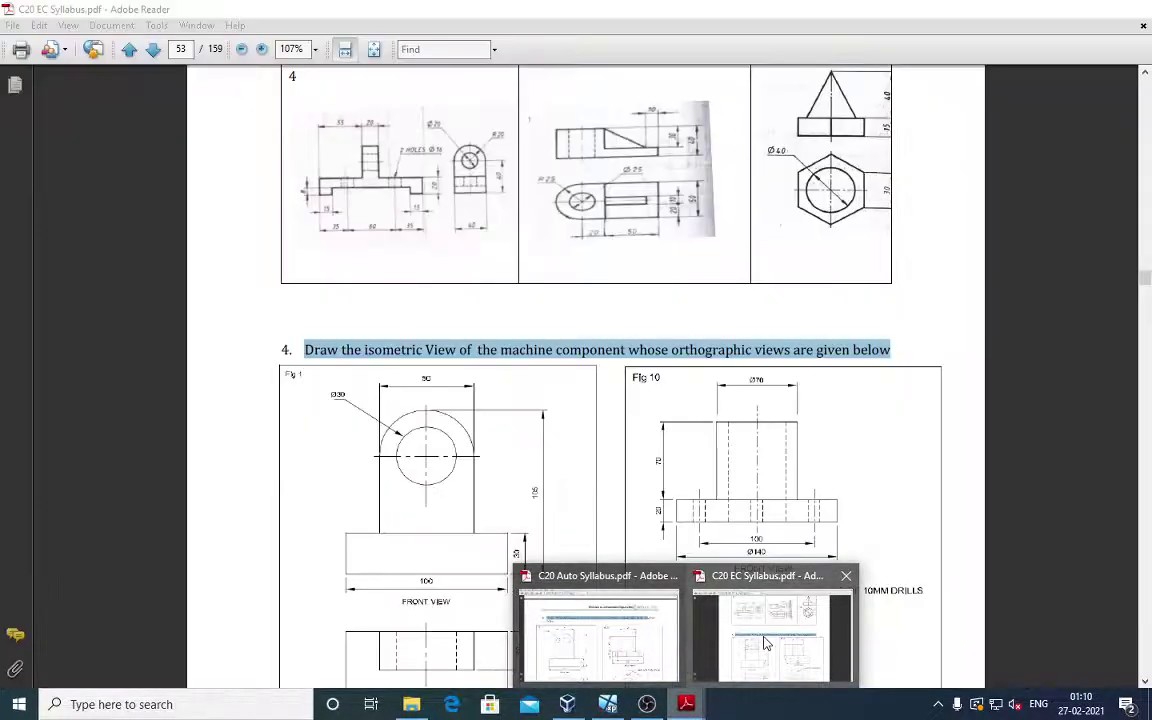
pyautogui.click(764, 643)
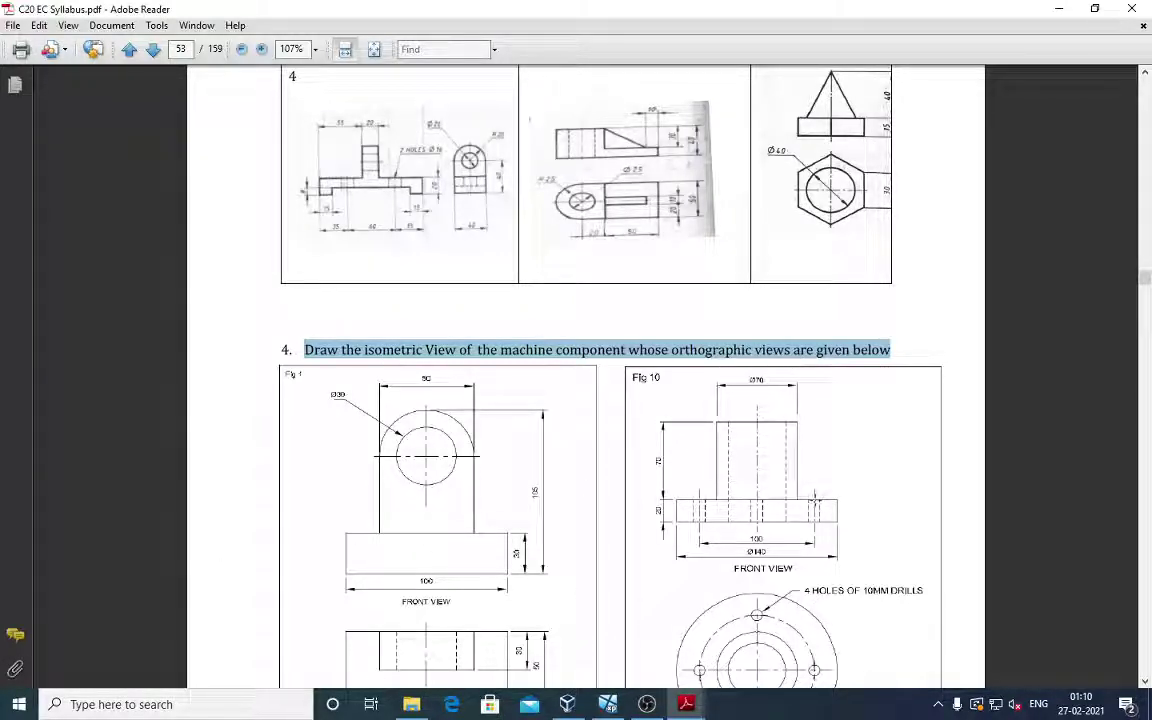
# Step: Highlight the full 'Create 3D model' task sentence in the C20 Auto Syllabus
pyautogui.scroll(-1, 805, 585)
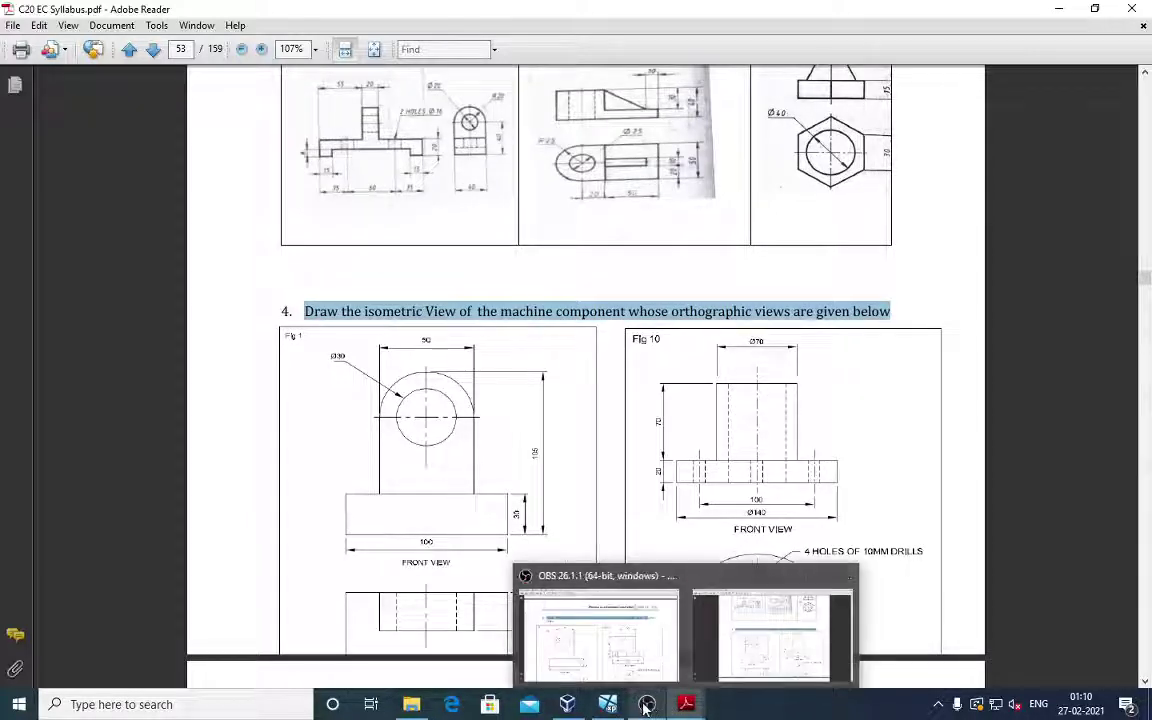
pyautogui.click(611, 707)
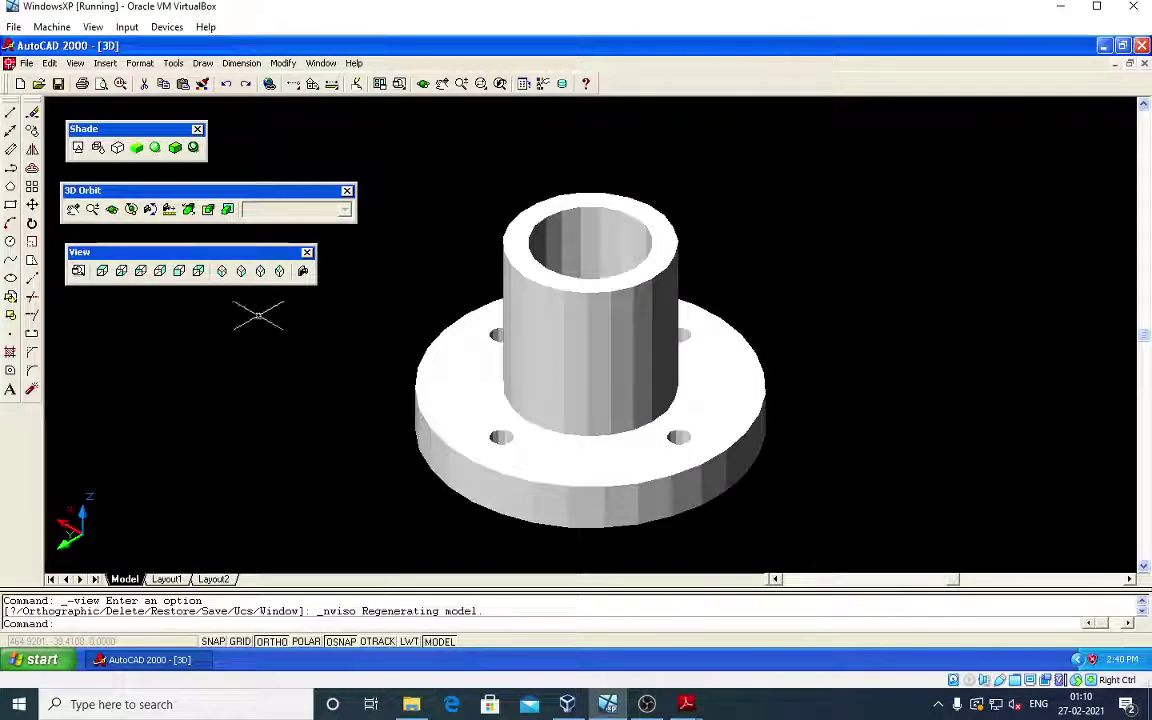
pyautogui.moveTo(686, 704)
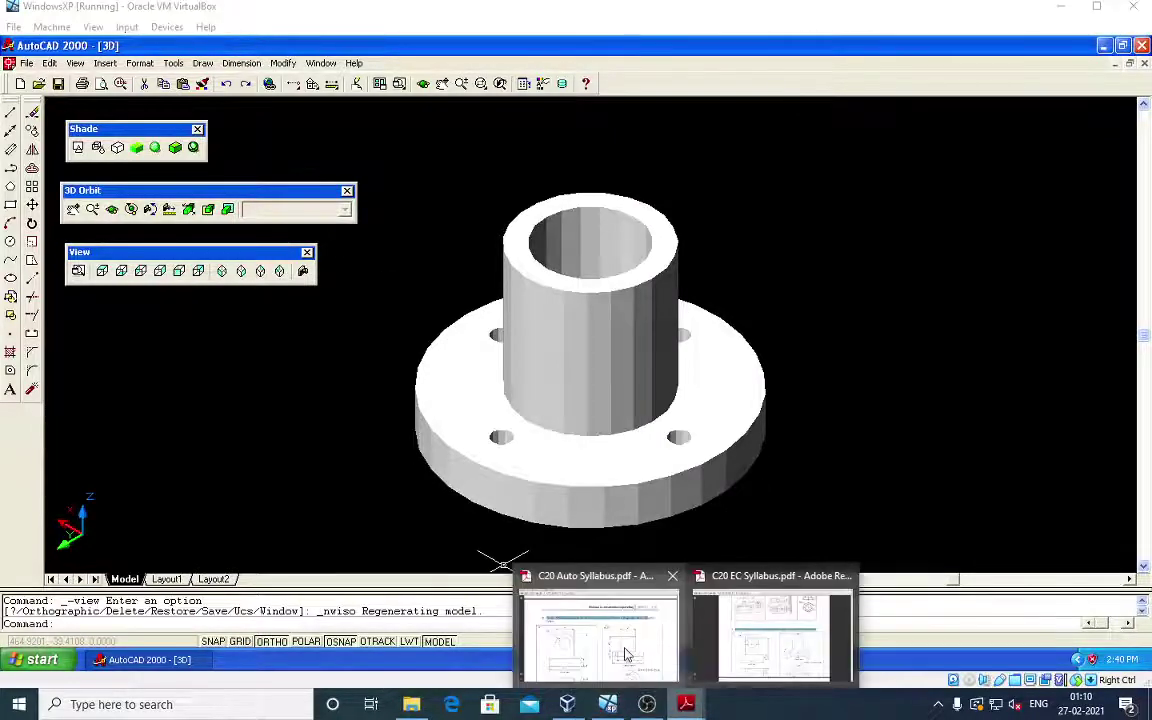
pyautogui.click(626, 655)
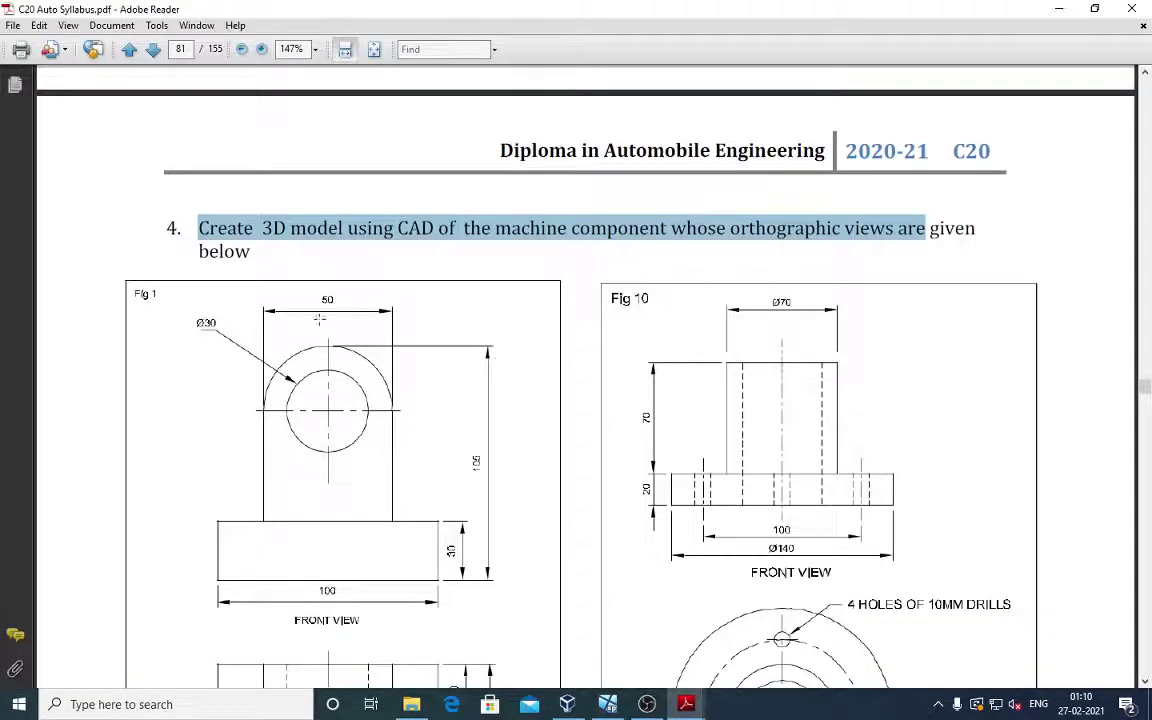
pyautogui.click(238, 232)
pyautogui.moveTo(200, 225)
pyautogui.mouseDown()
pyautogui.moveTo(350, 257)
pyautogui.moveTo(255, 266)
pyautogui.mouseUp()
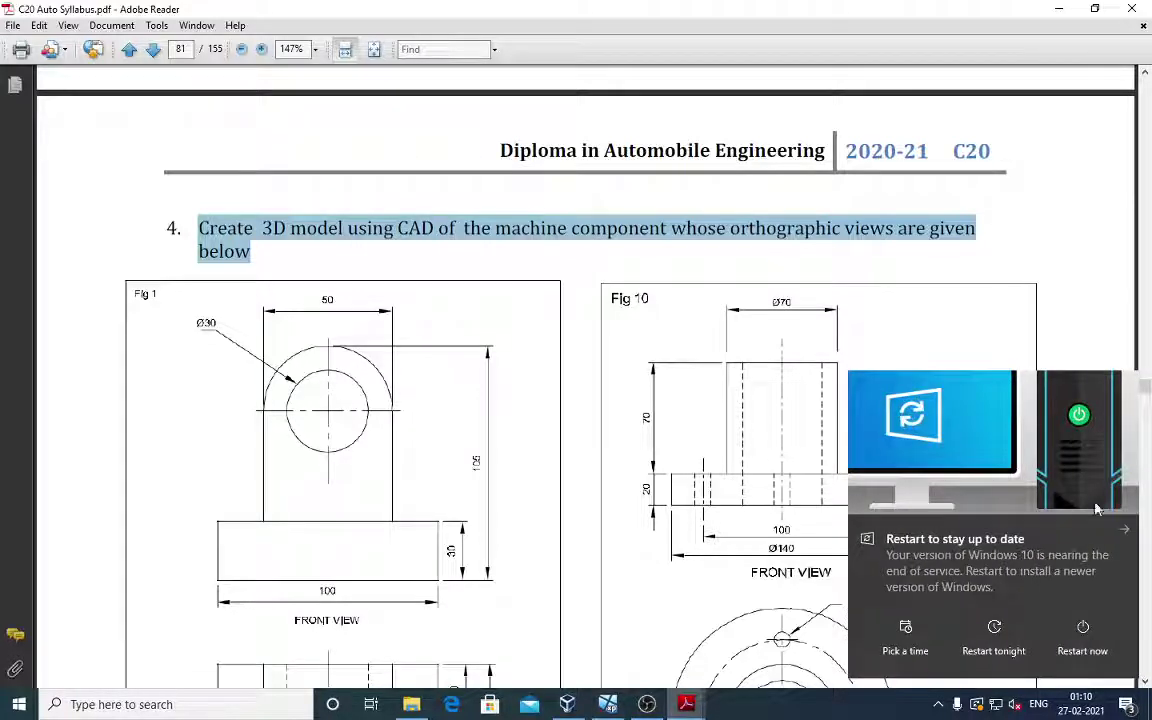
# Step: Dismiss the Windows restart notification and bring OBS Studio forward over AutoCAD
pyautogui.click(1125, 535)
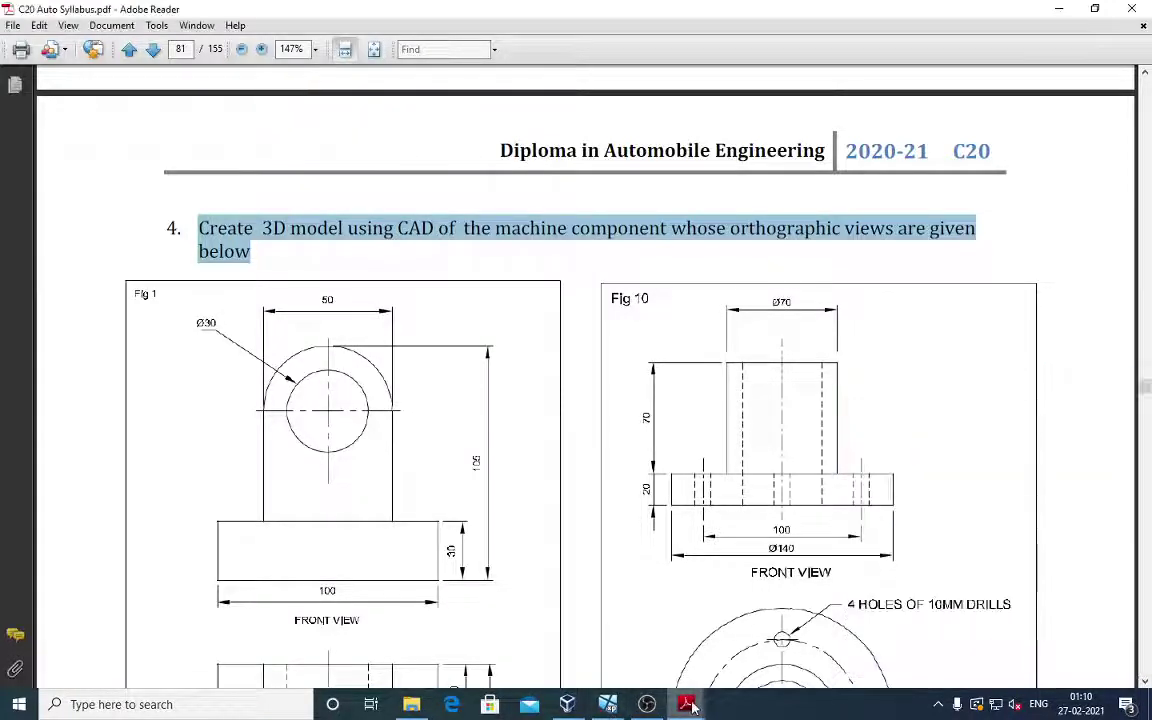
pyautogui.click(607, 704)
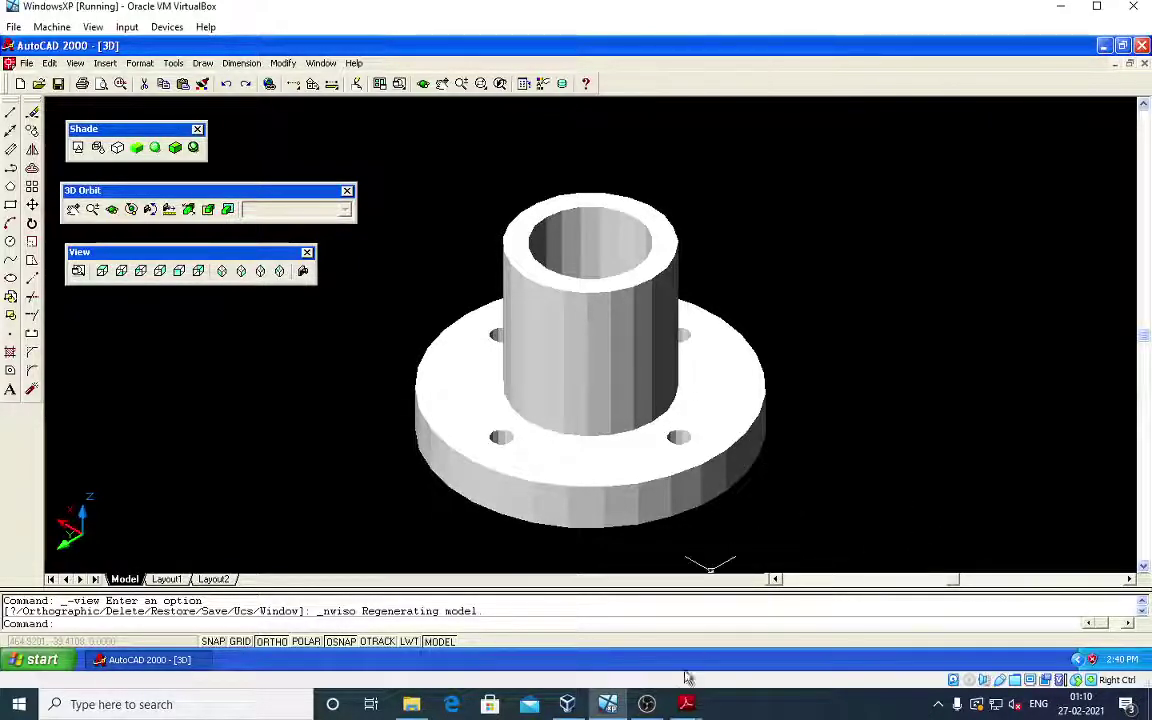
pyautogui.click(647, 704)
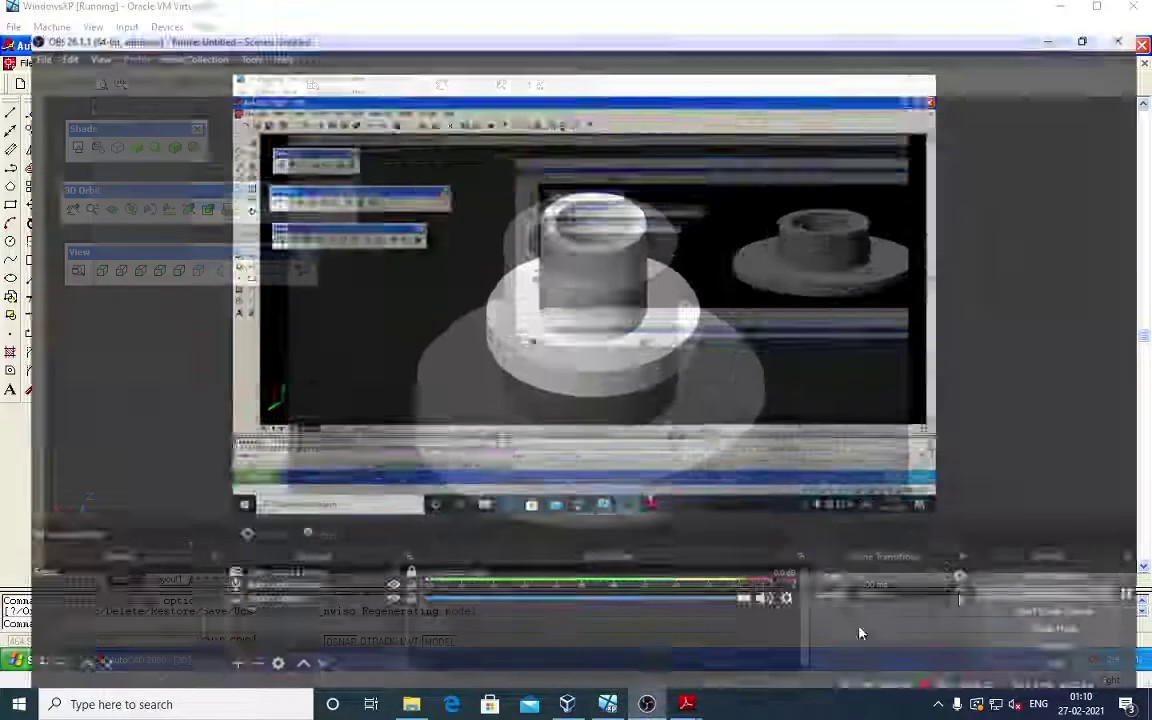